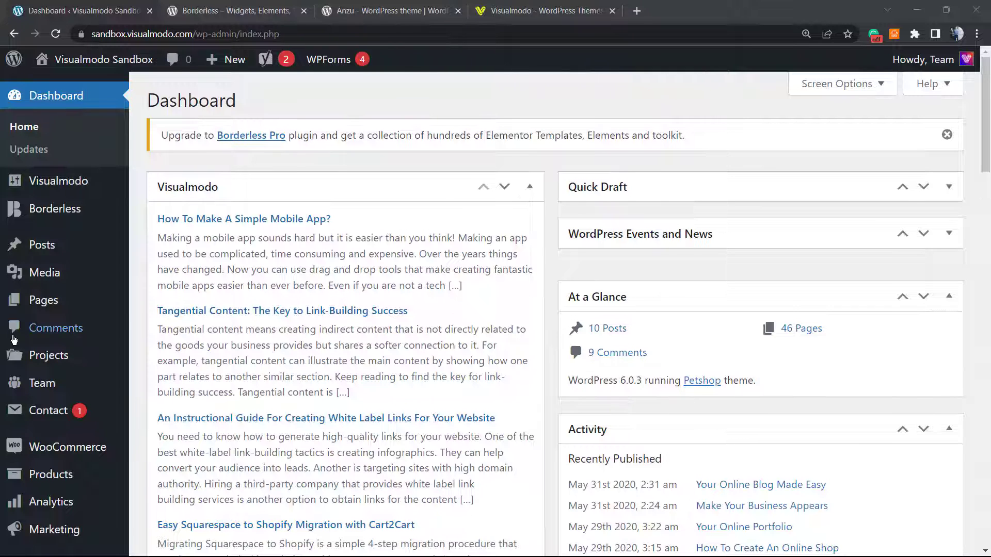
Step: Open the page for adding new plugins to the WordPress site
scroll(42, 330, down, 3)
mouse_move(45, 325)
scroll(45, 325, down, 2)
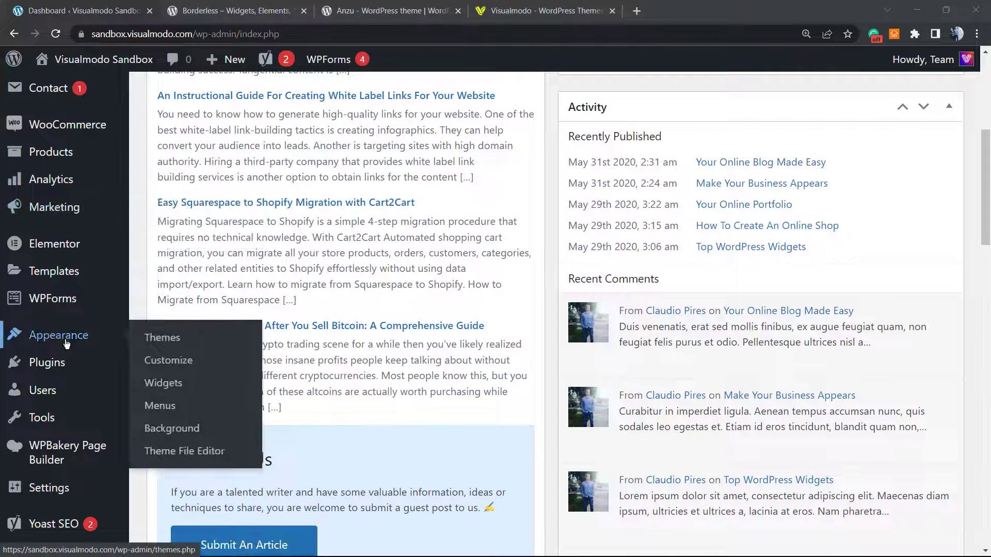
mouse_move(46, 364)
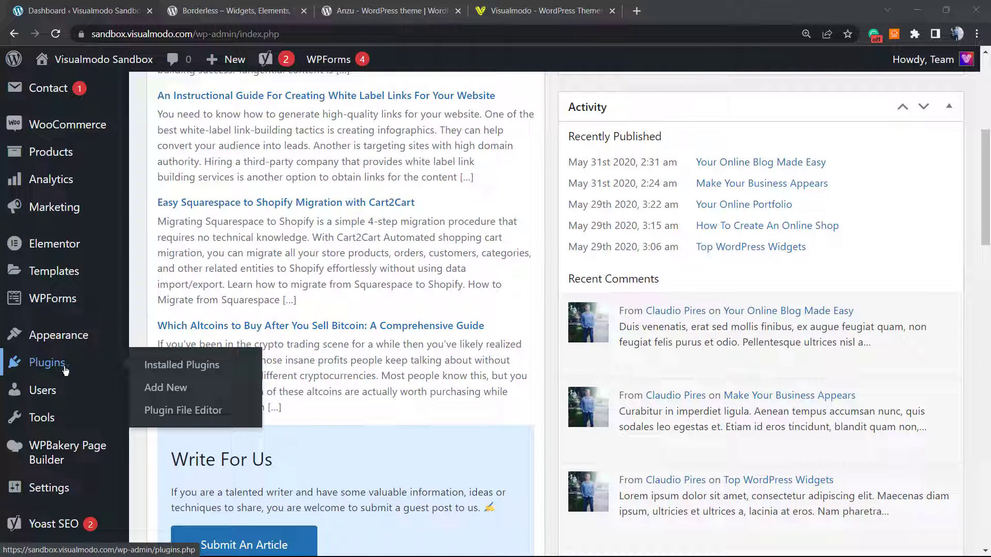
click(235, 380)
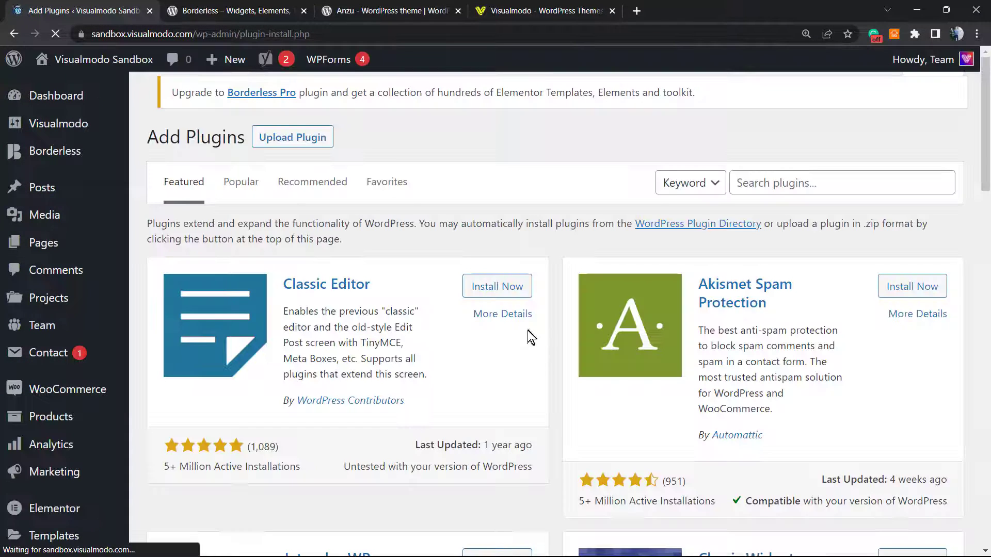
Step: Search the plugin directory for "Like Button Rating" and install and activate the LikeBtn plugin
click(836, 184)
text(Like Button Rating)
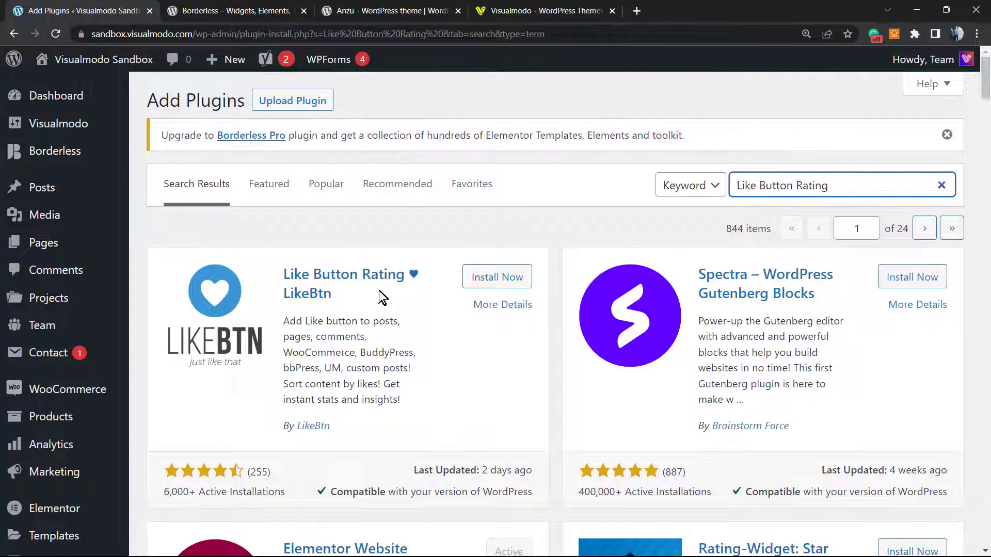
click(498, 277)
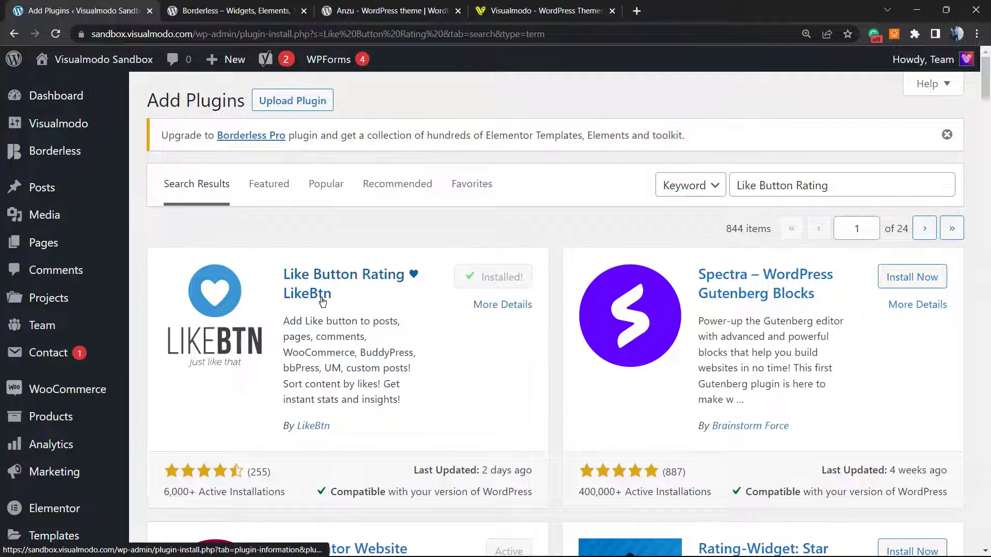
click(504, 285)
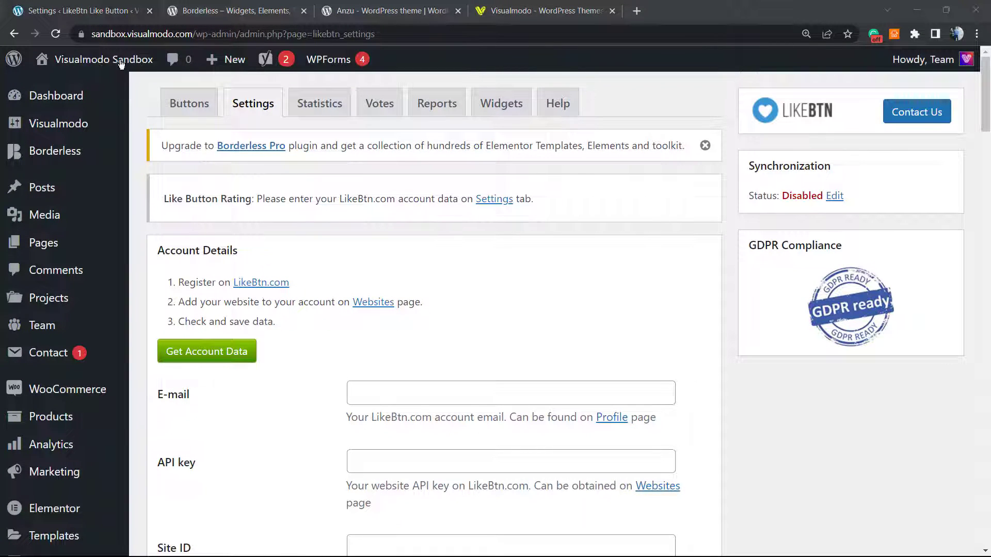
Step: Open the live site in a new browser tab and view the "Your Online Blog Made Easy" blog post
mouse_move(103, 61)
right_click(85, 94)
click(108, 101)
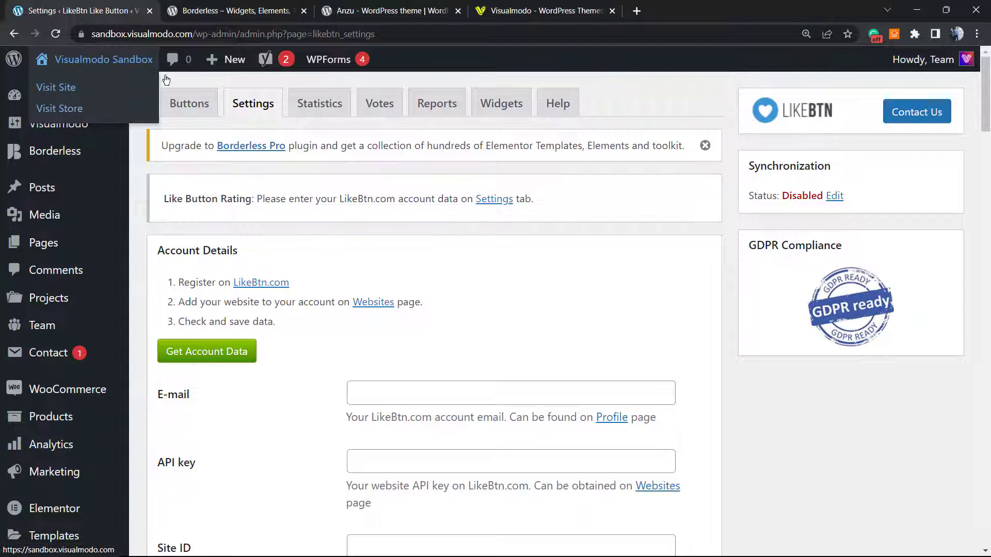
click(232, 10)
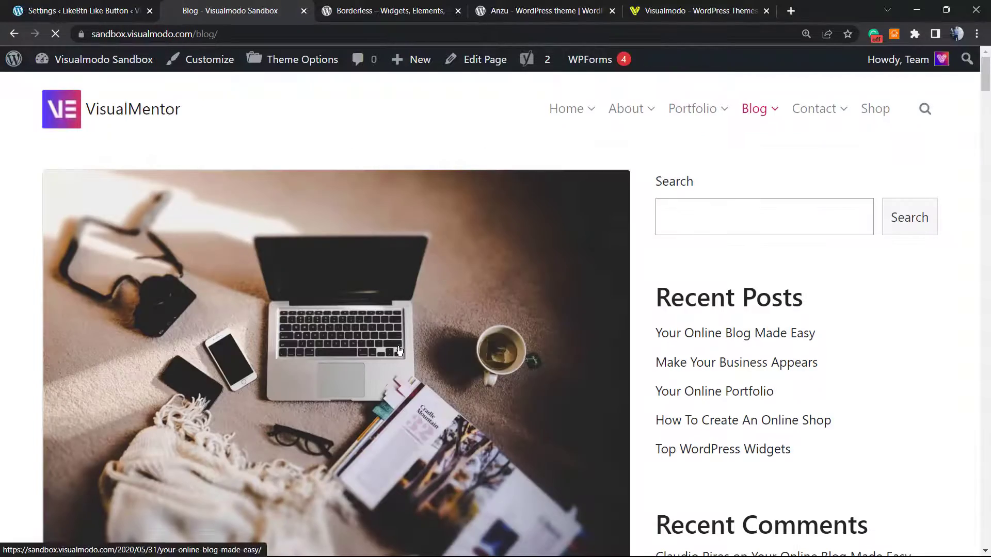
click(447, 262)
Step: Test the Like button beneath the article by withdrawing the like and liking the post again
scroll(398, 252, down, 6)
scroll(387, 252, down, 20)
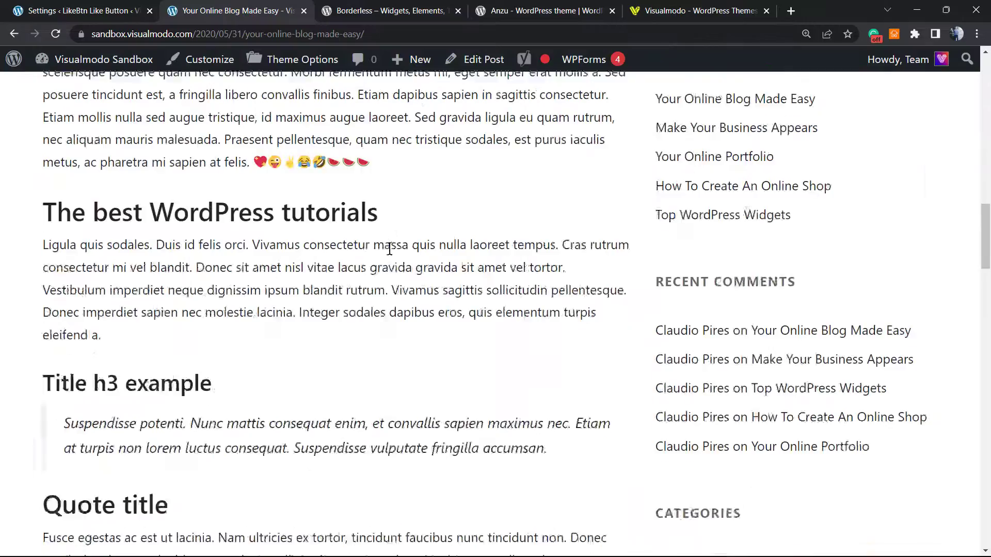
scroll(249, 277, up, 9)
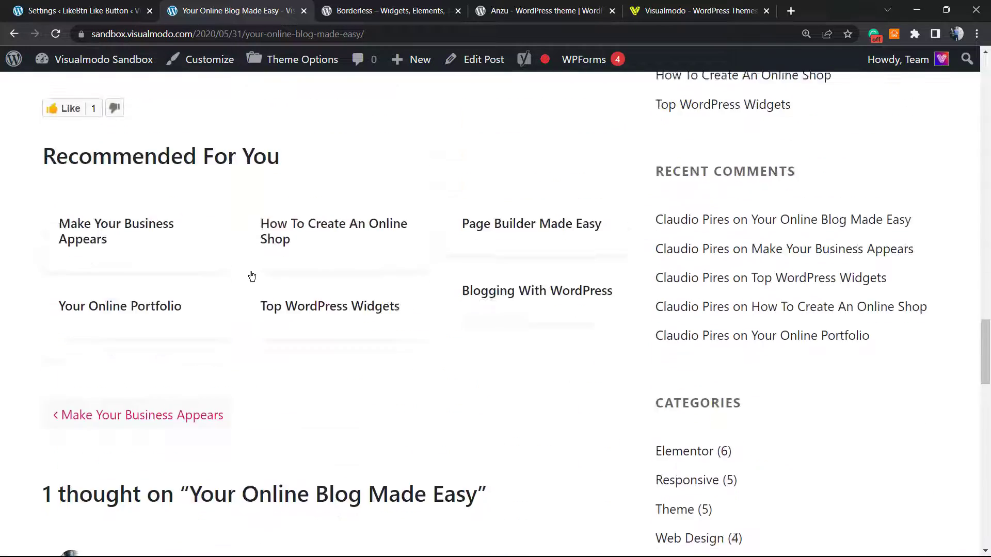
click(64, 313)
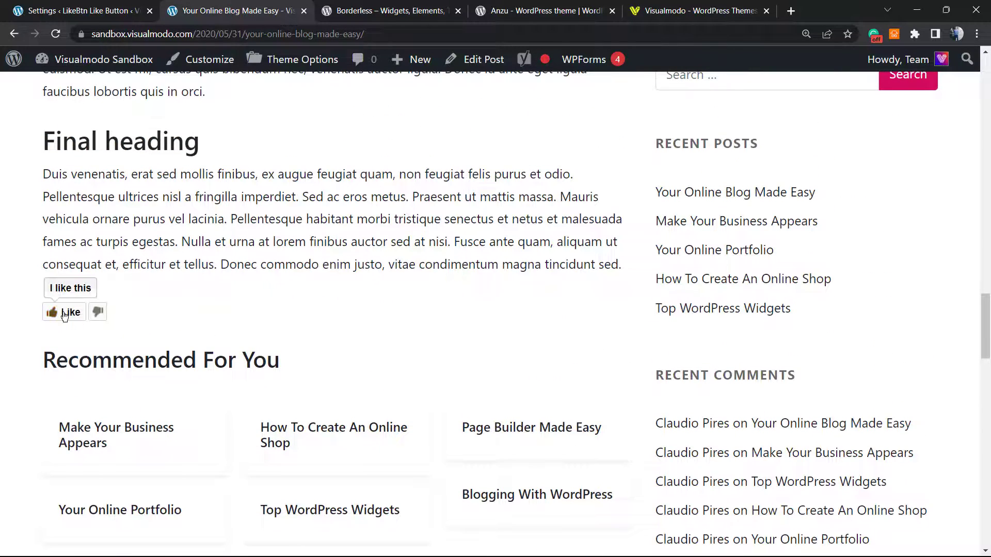
click(64, 314)
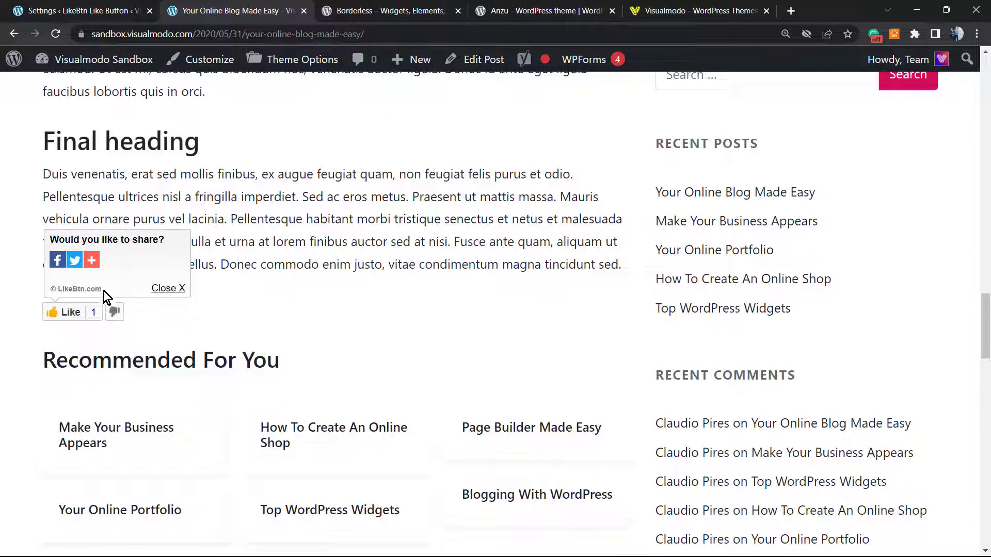
Step: Look through the sharing services offered in the share pop-up and close it
mouse_move(95, 262)
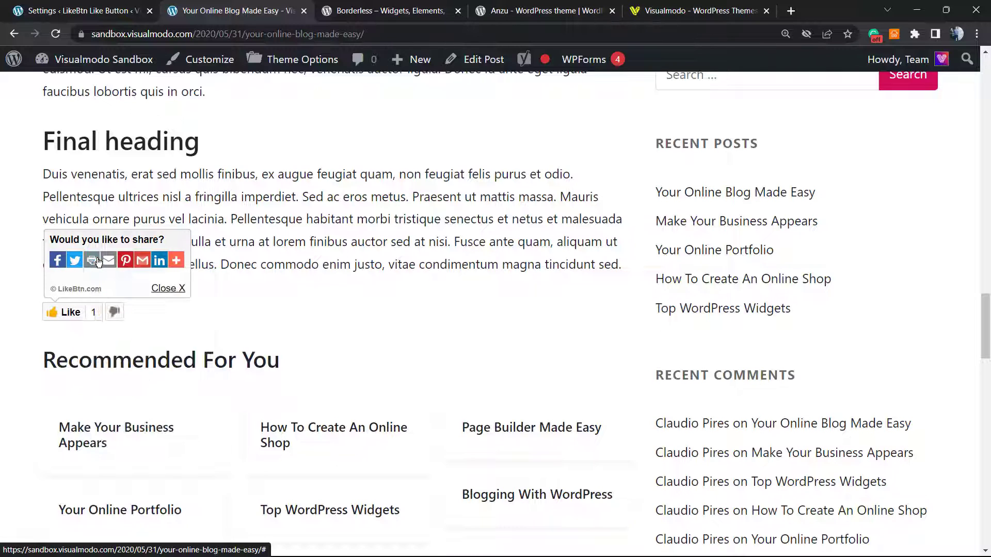
mouse_move(186, 264)
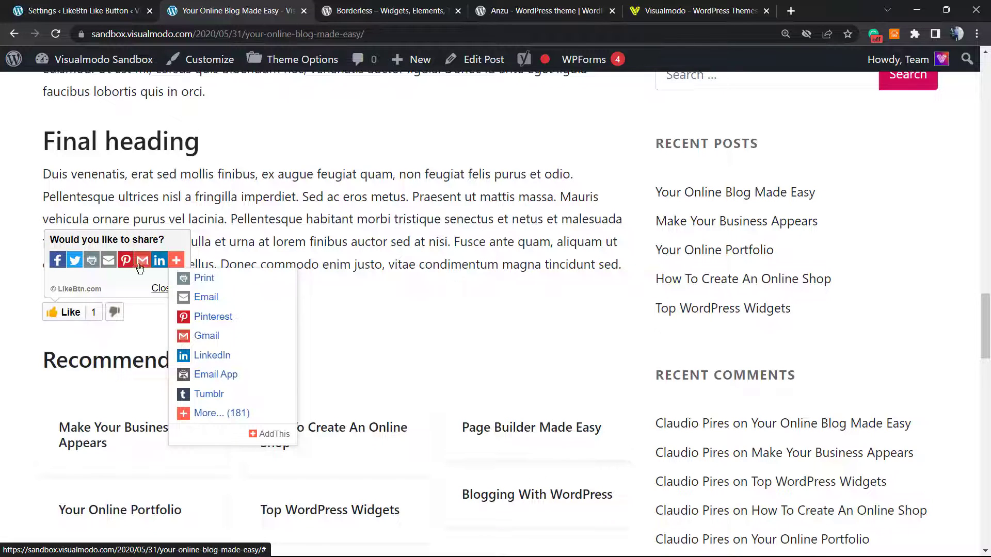
click(176, 291)
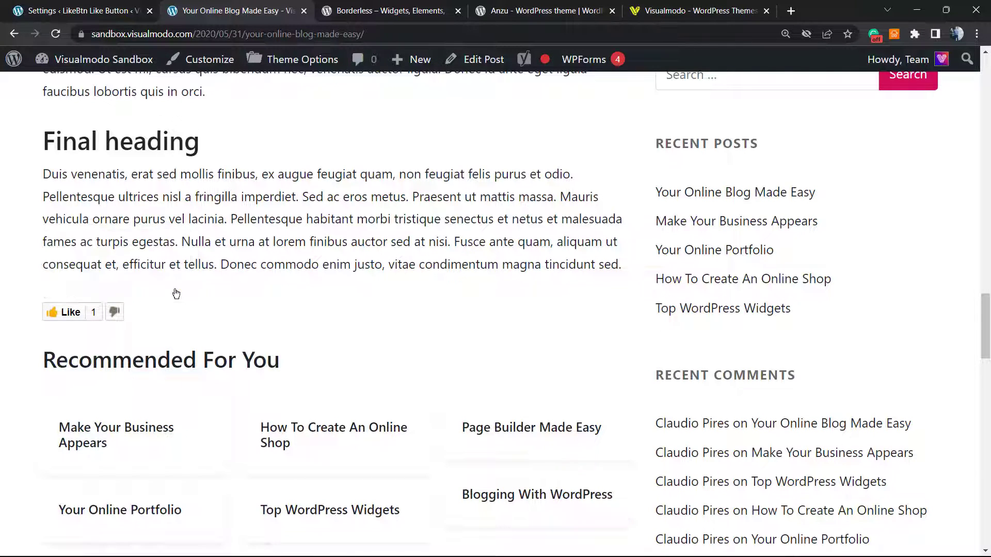
Step: Test the Dislike button on the post and switch the vote back to a like
click(113, 313)
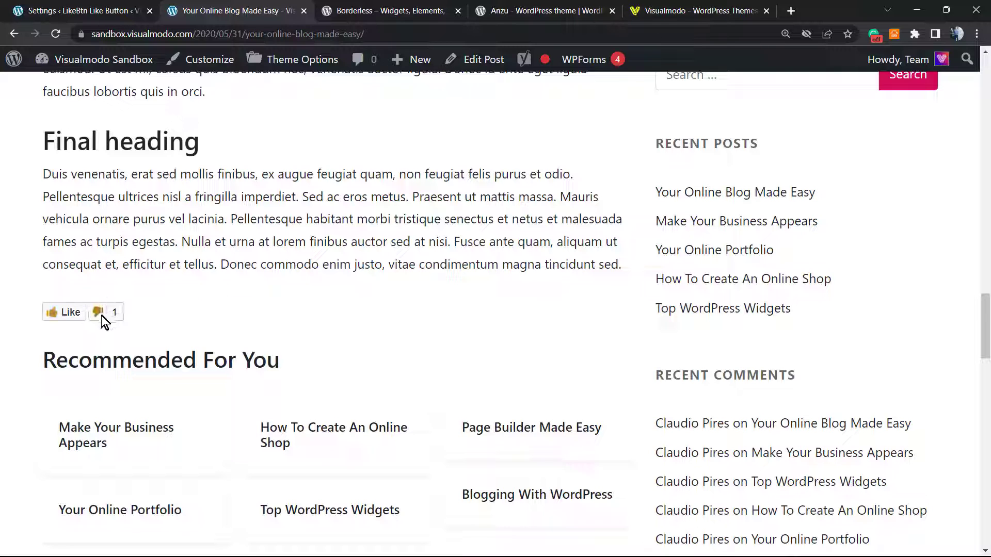
click(52, 313)
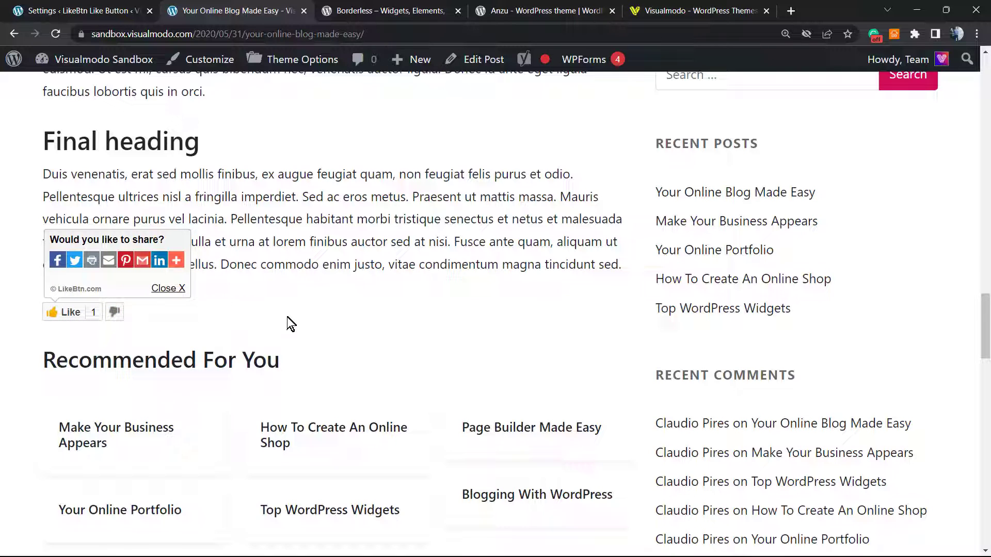
scroll(289, 310, up, 3)
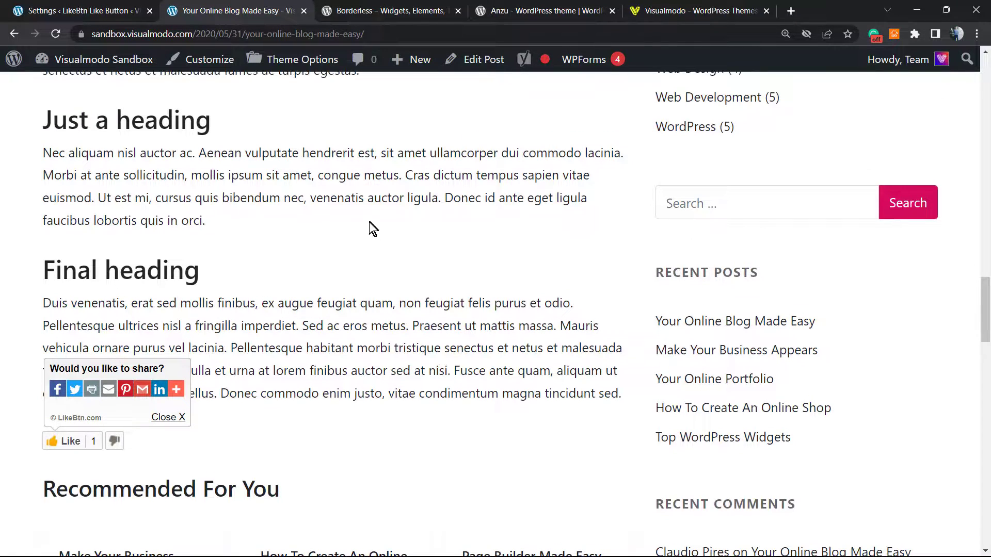
Step: Try to open the LikeBtn.com registration link from the plugin's account details in a new tab
click(94, 6)
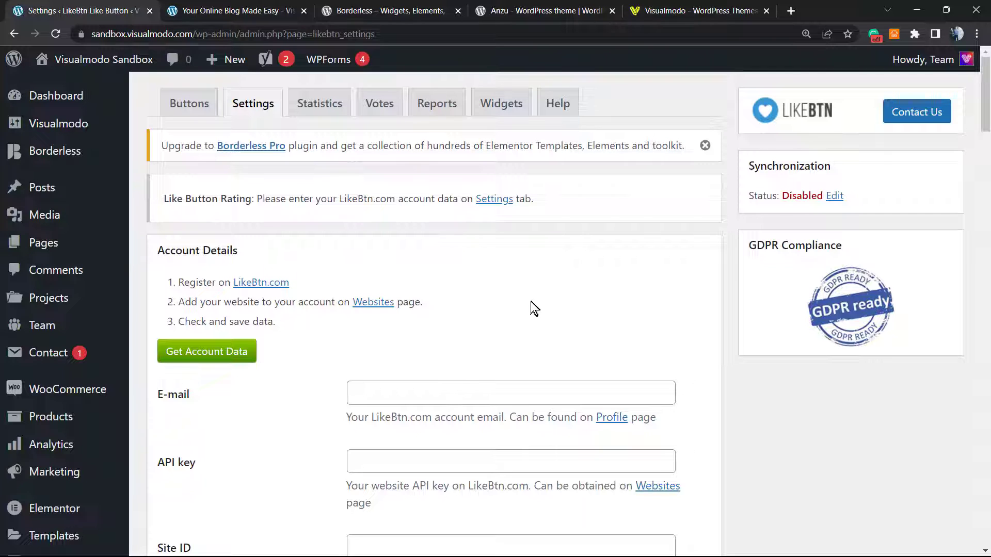
click(265, 288)
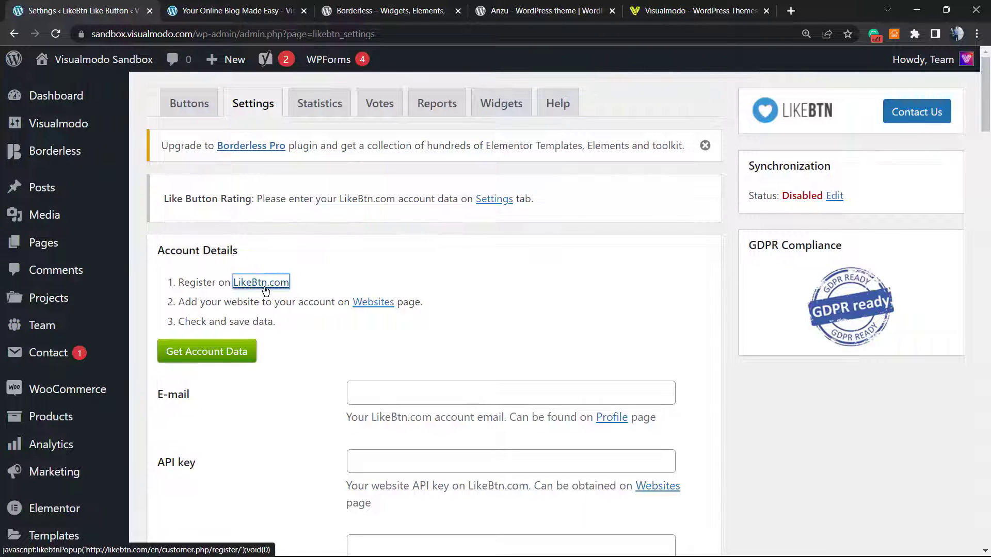
right_click(265, 290)
click(330, 299)
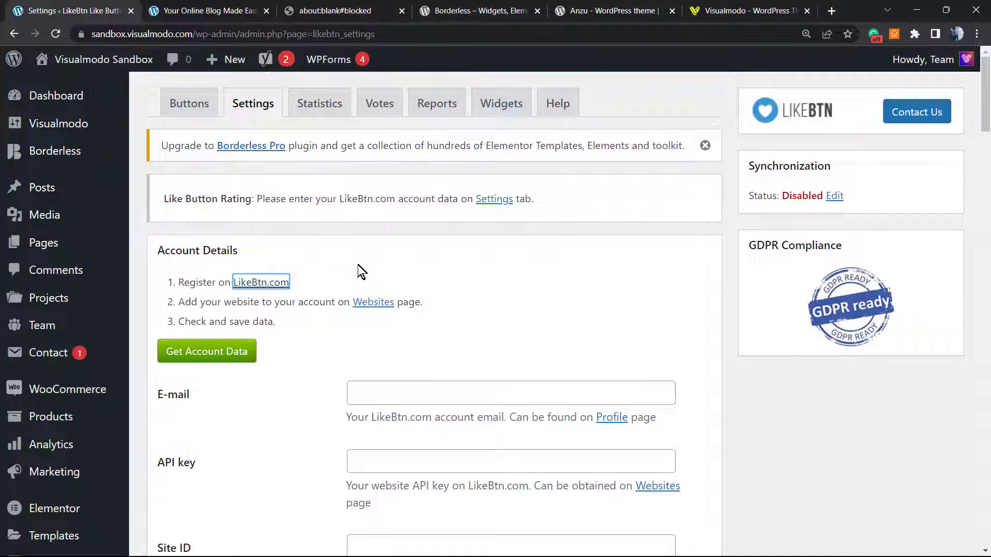
click(350, 6)
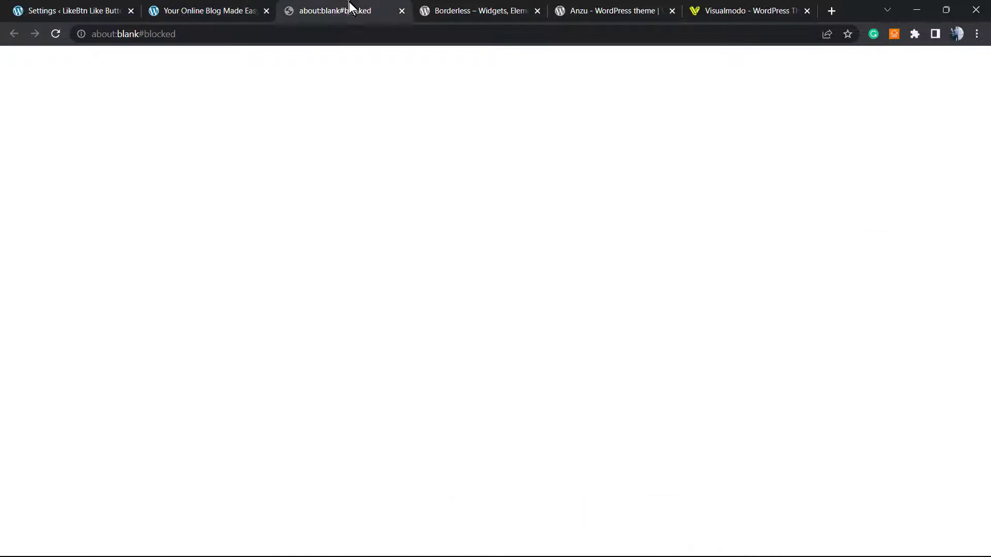
click(176, 5)
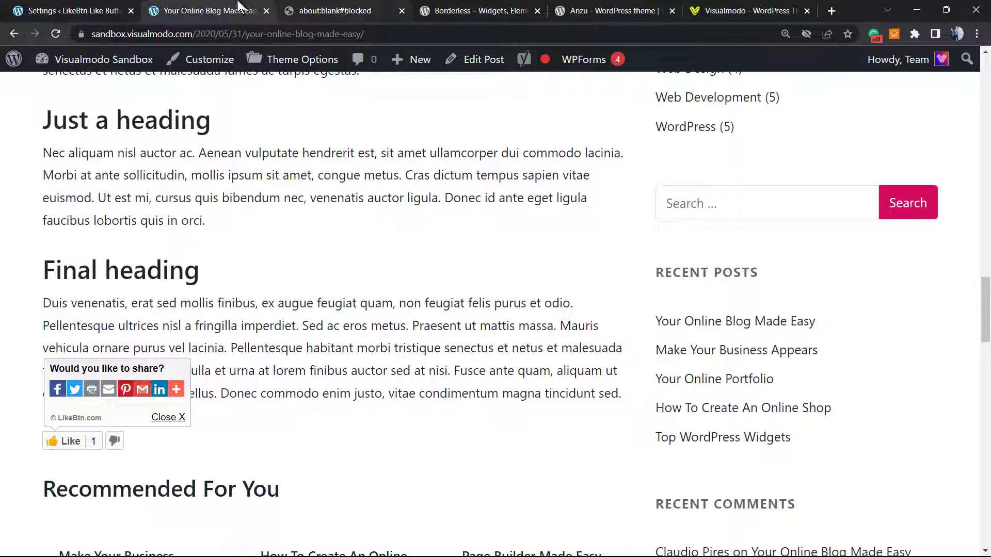
click(336, 8)
click(67, 10)
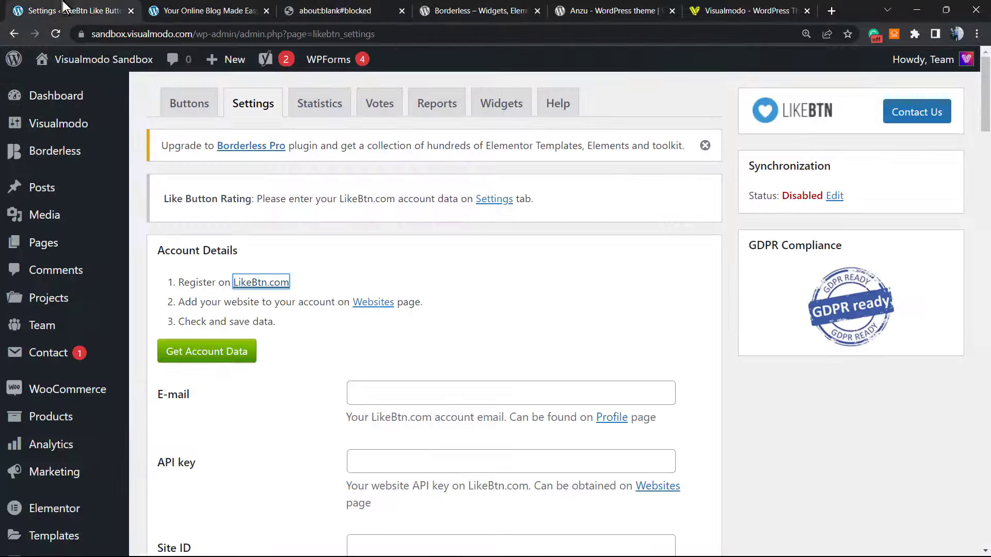
Step: Retry opening the LikeBtn.com registration link in another tab and select the blank page's address
right_click(258, 282)
click(304, 292)
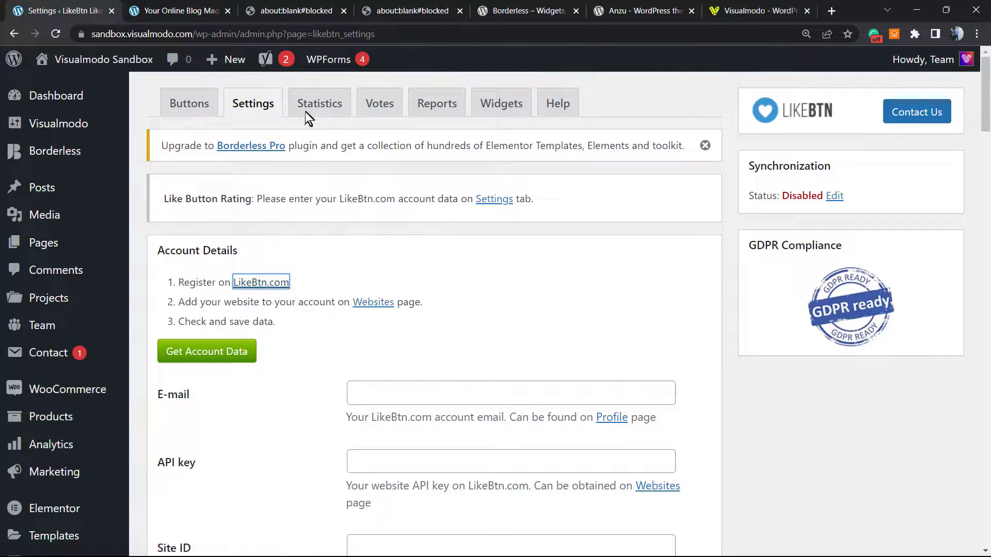
click(289, 11)
click(232, 34)
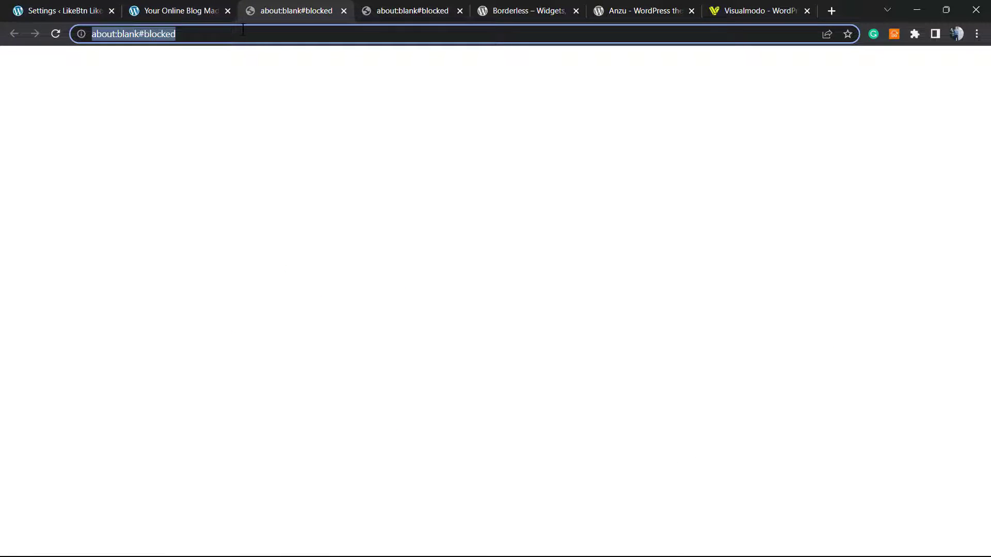
Step: Load LikeBtn.com in the first blank tab using the address copied from the account details, and close the spare blank tab
click(78, 10)
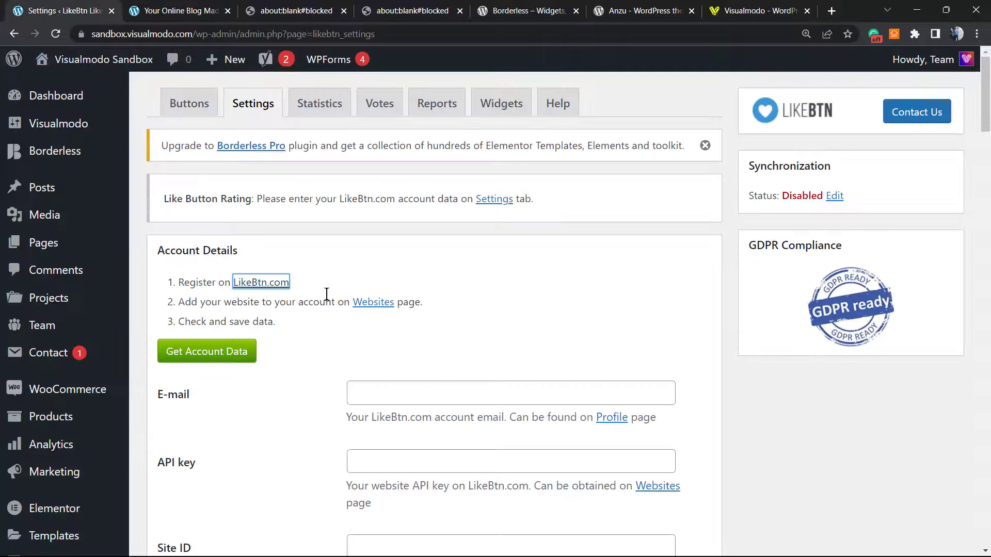
drag(290, 282, 232, 282)
key(ctrl+c)
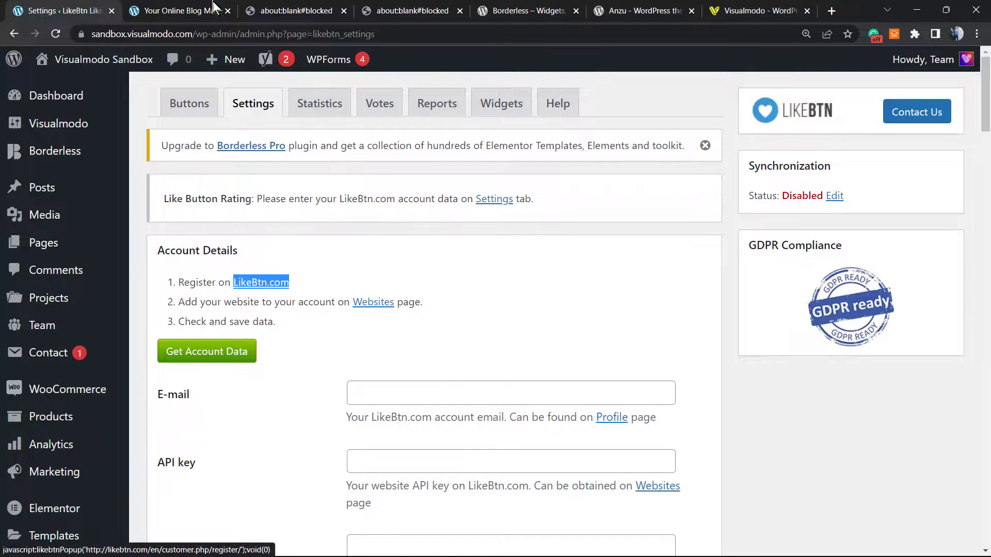
click(260, 11)
key(ctrl+v)
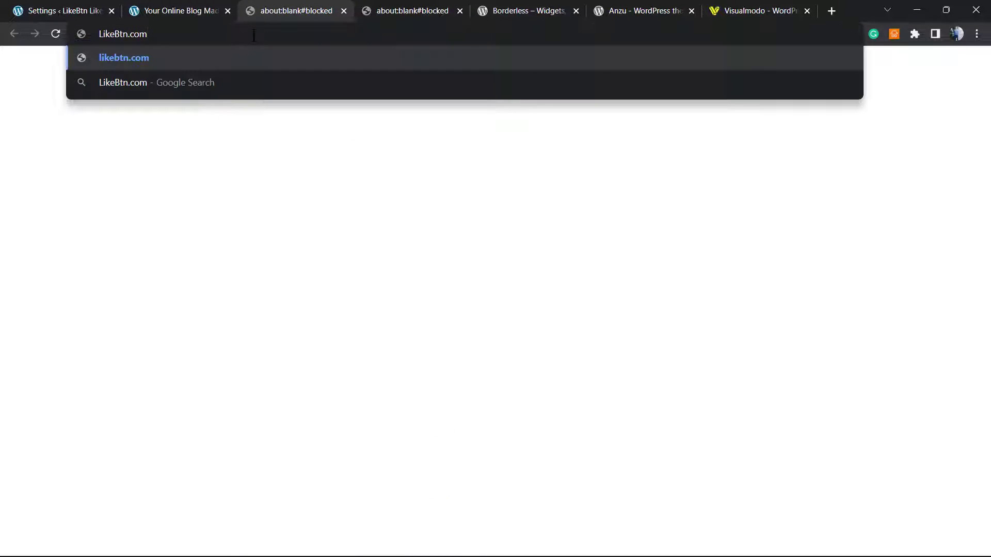
key(Return)
click(422, 12)
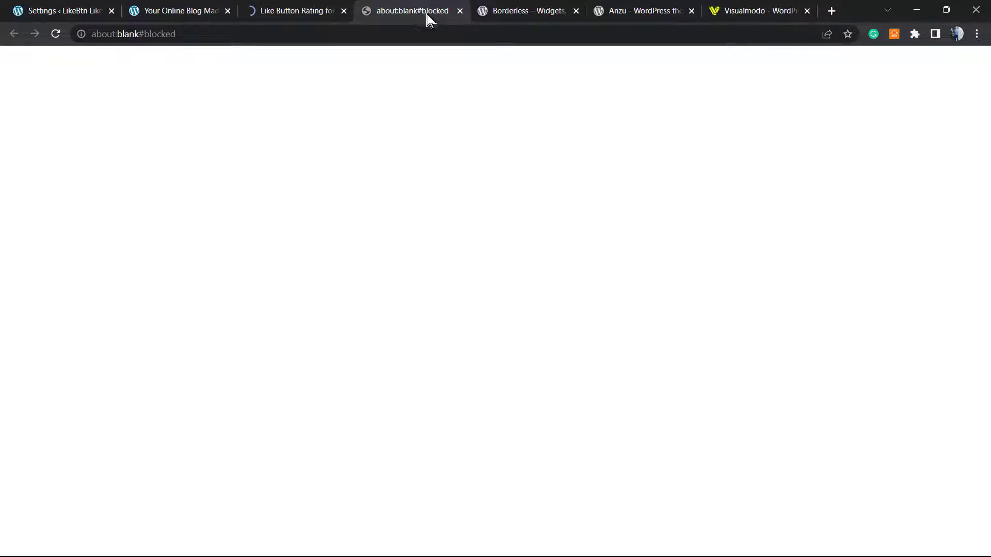
click(459, 11)
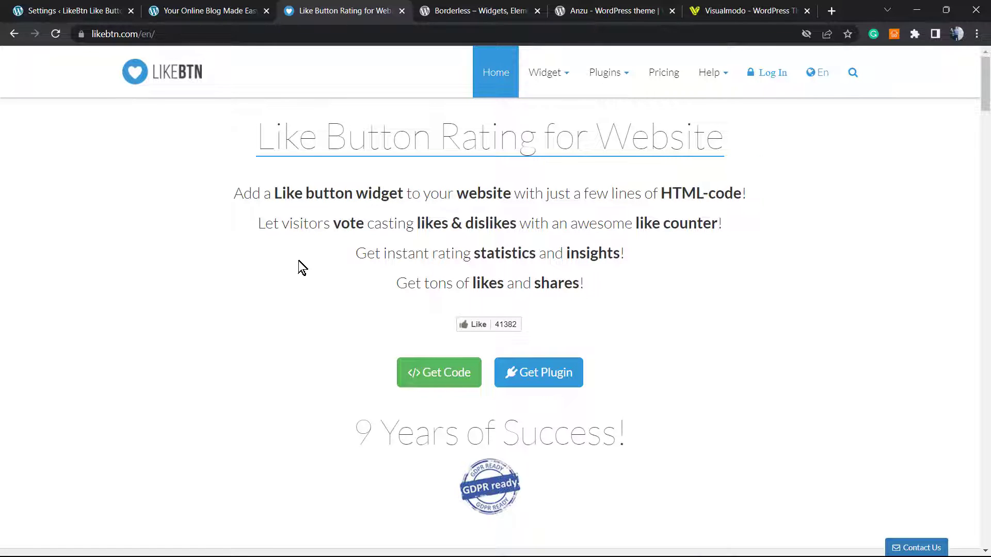
Step: Examine the LikeBtn home page, including its introduction and the selection of button themes
triple_click(551, 129)
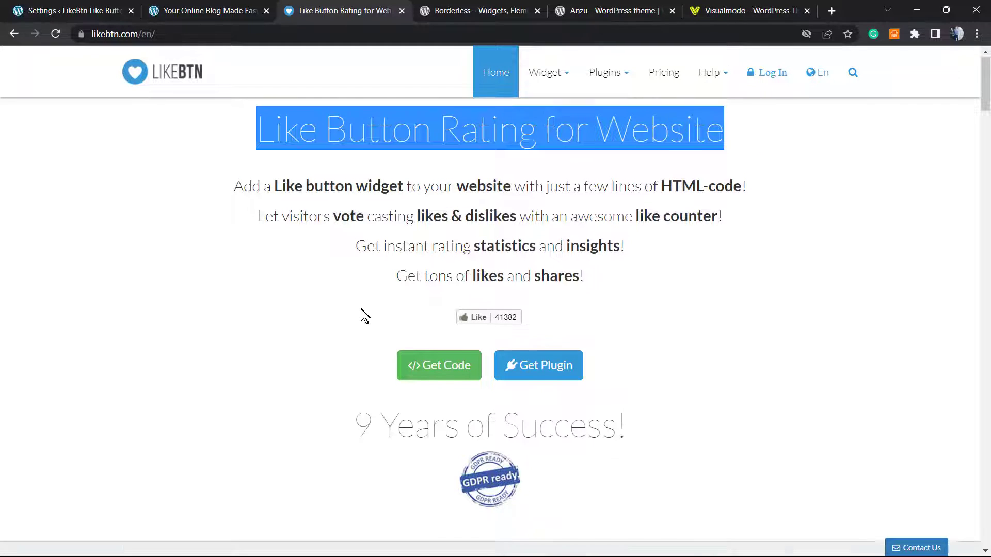
scroll(345, 320, down, 2)
scroll(367, 284, up, 2)
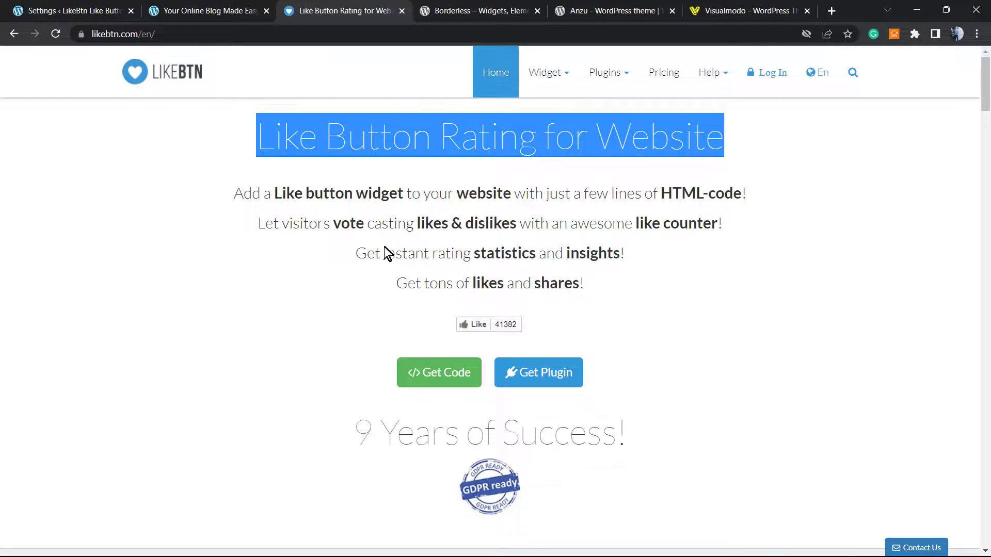
scroll(330, 341, down, 7)
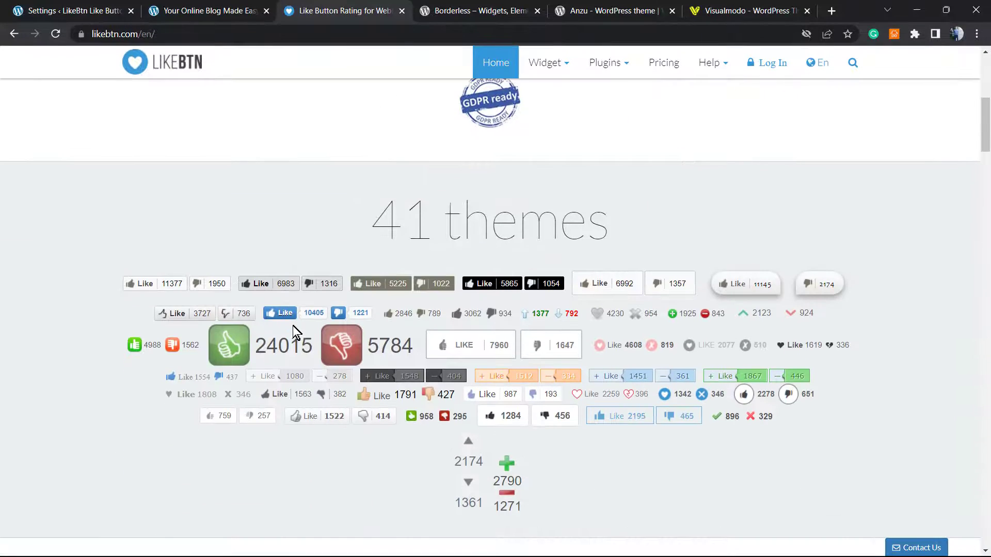
scroll(376, 344, up, 7)
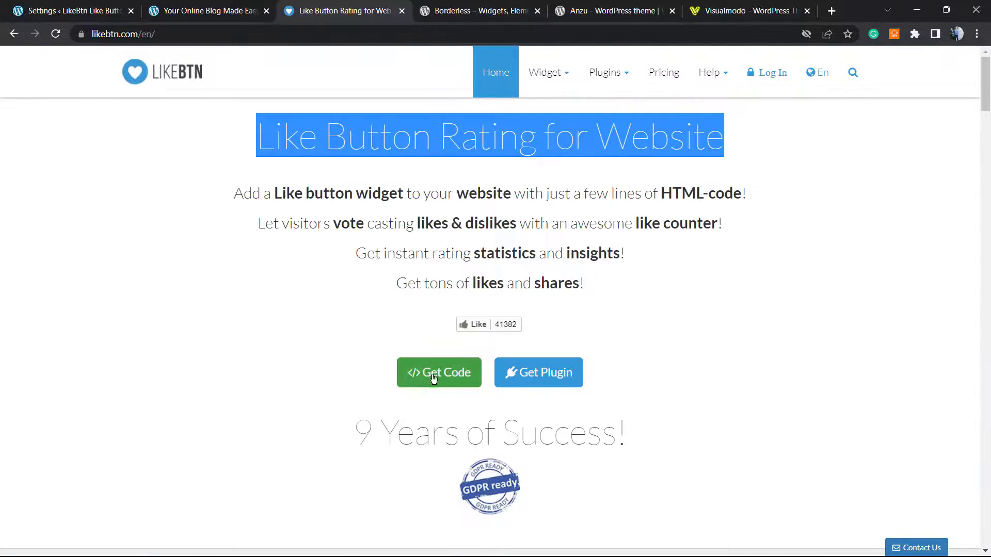
Step: In the Like Button Code Generator, choose the FREE website plan and the custom theme option
scroll(389, 376, down, 2)
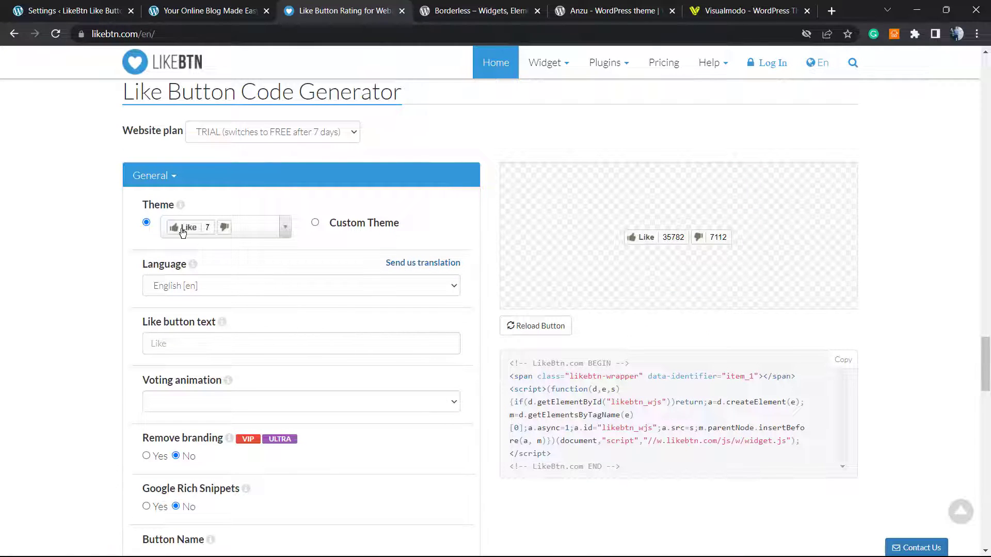
click(315, 222)
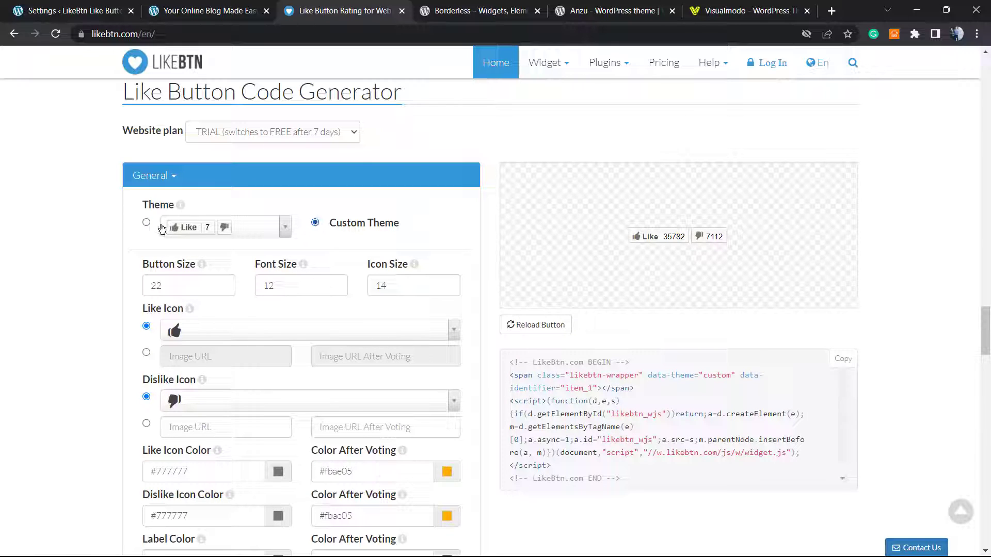
click(272, 140)
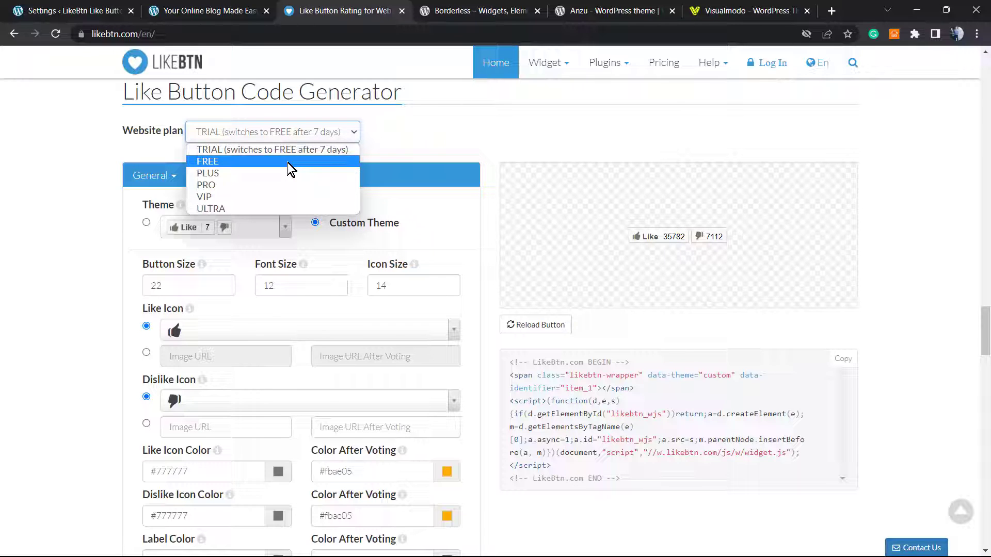
click(287, 163)
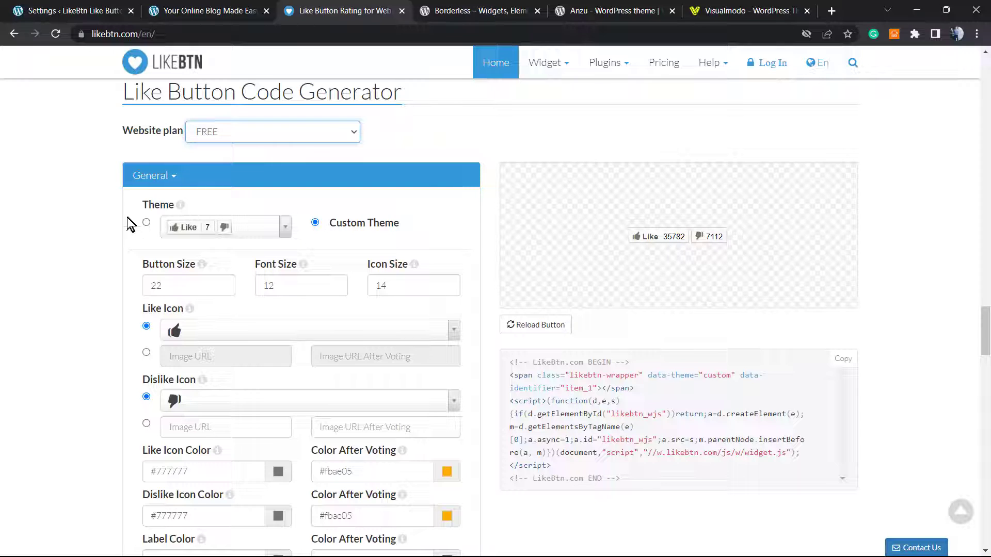
click(147, 223)
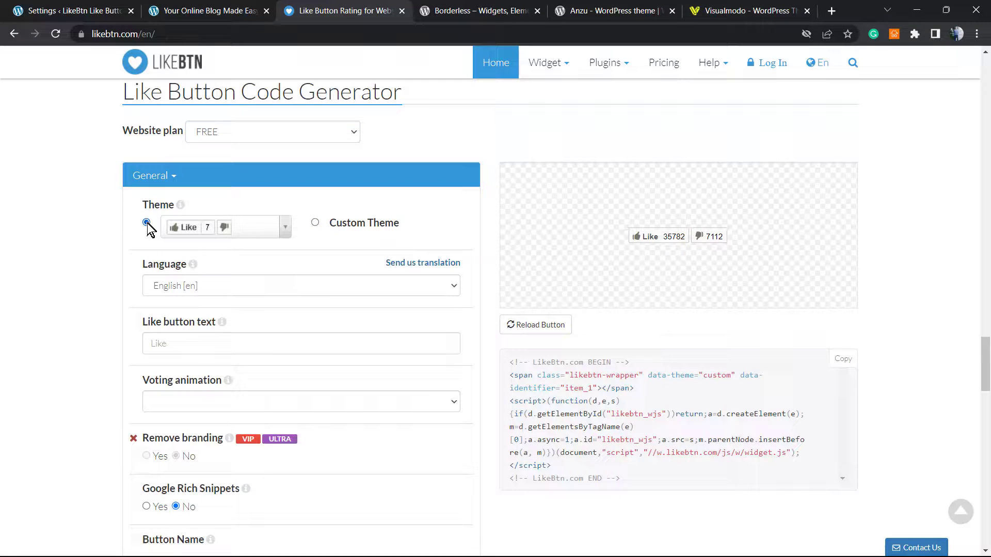
click(324, 224)
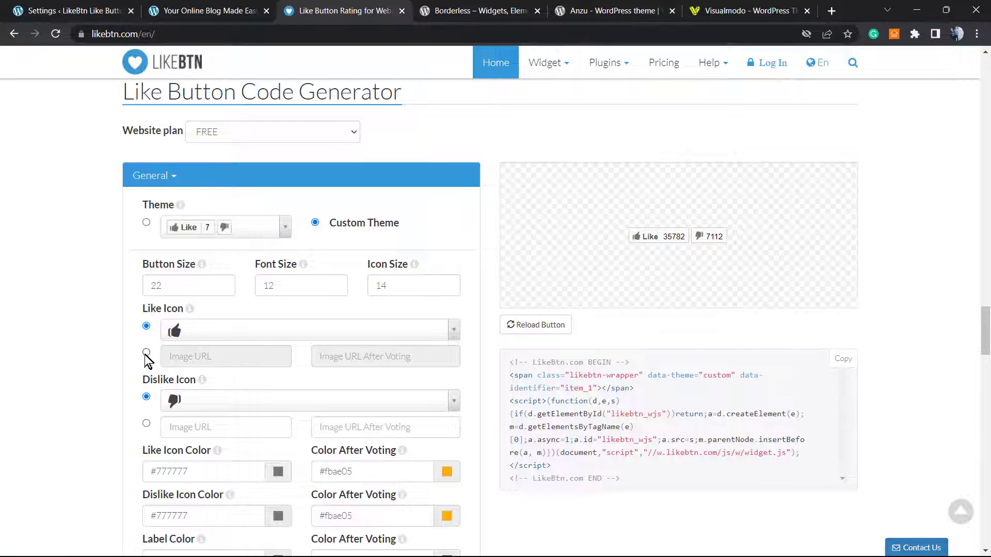
Step: Change the custom theme's like icon color to the gray #878787
scroll(238, 420, down, 1)
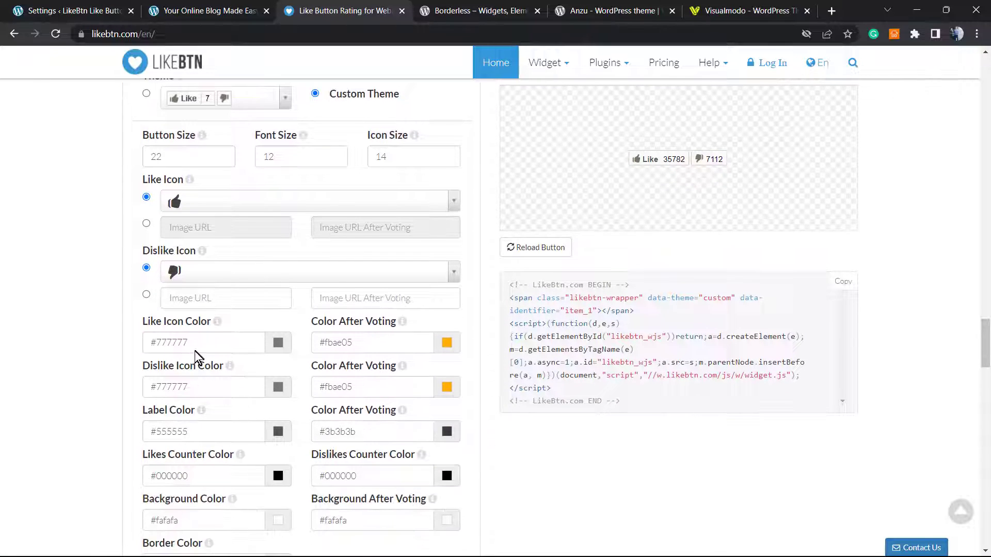
click(275, 343)
click(212, 449)
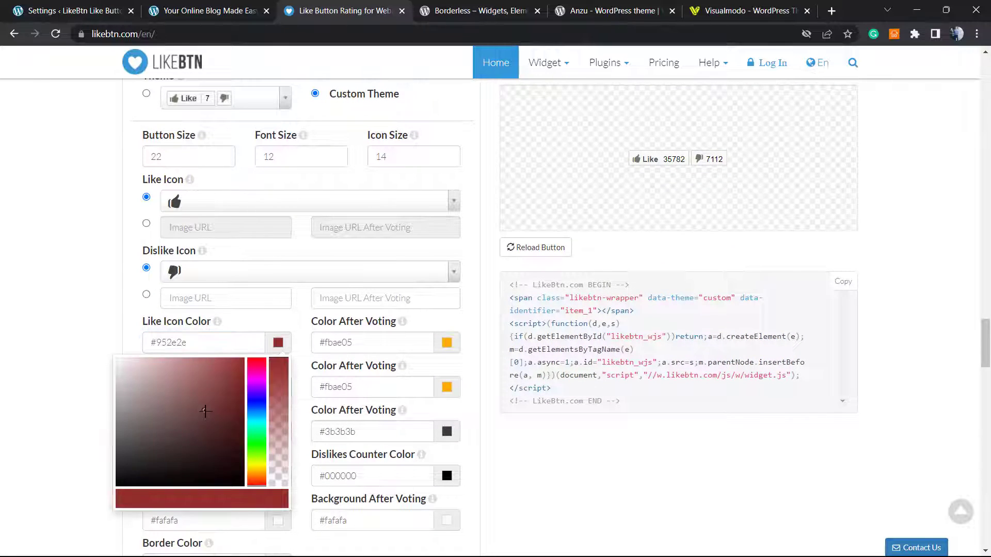
mouse_move(212, 449)
mouse_down()
mouse_move(137, 369)
mouse_move(144, 442)
mouse_move(115, 417)
mouse_up()
click(6, 393)
Step: Examine the code generator's remaining style and button options and its generated script
scroll(277, 308, down, 3)
scroll(280, 310, up, 8)
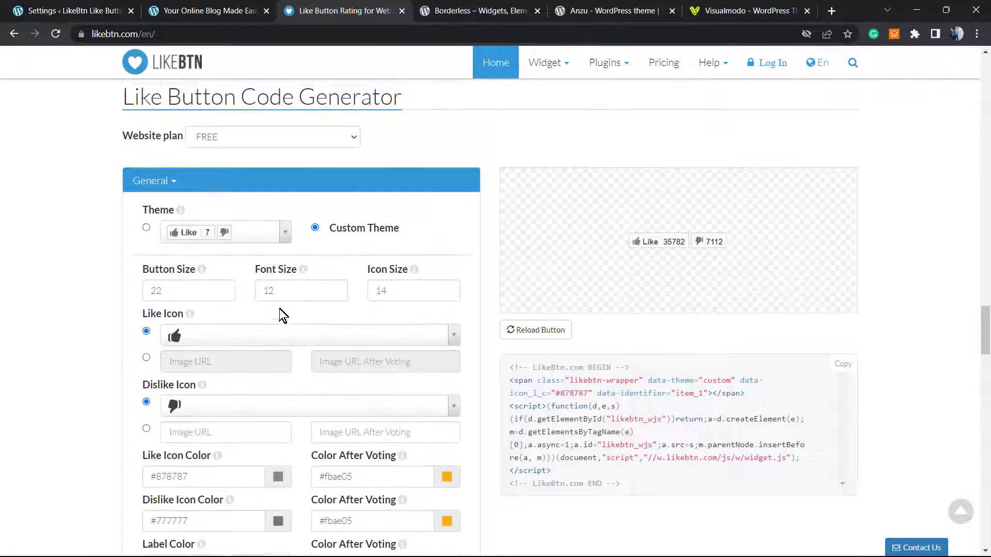
scroll(280, 310, down, 12)
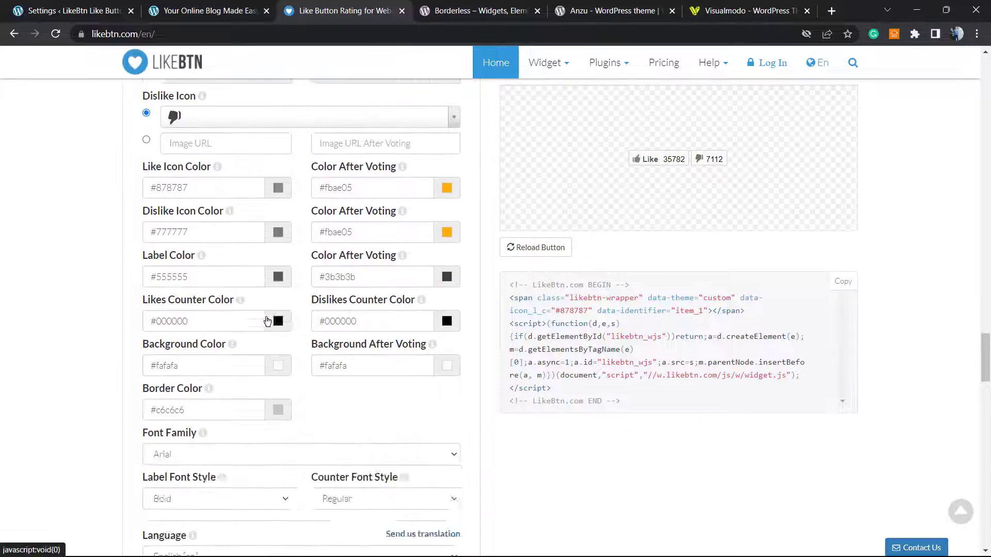
scroll(260, 320, down, 6)
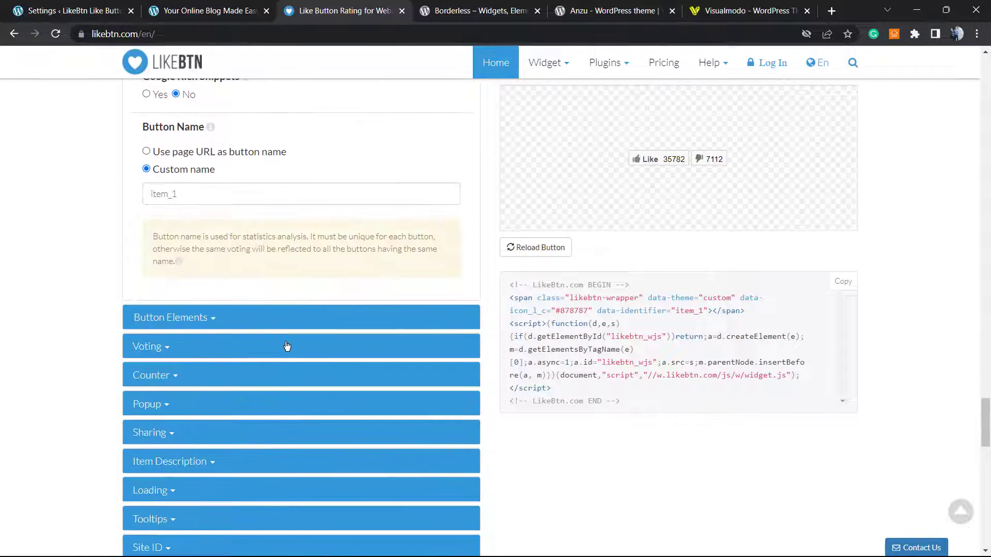
scroll(283, 330, up, 2)
scroll(308, 296, up, 16)
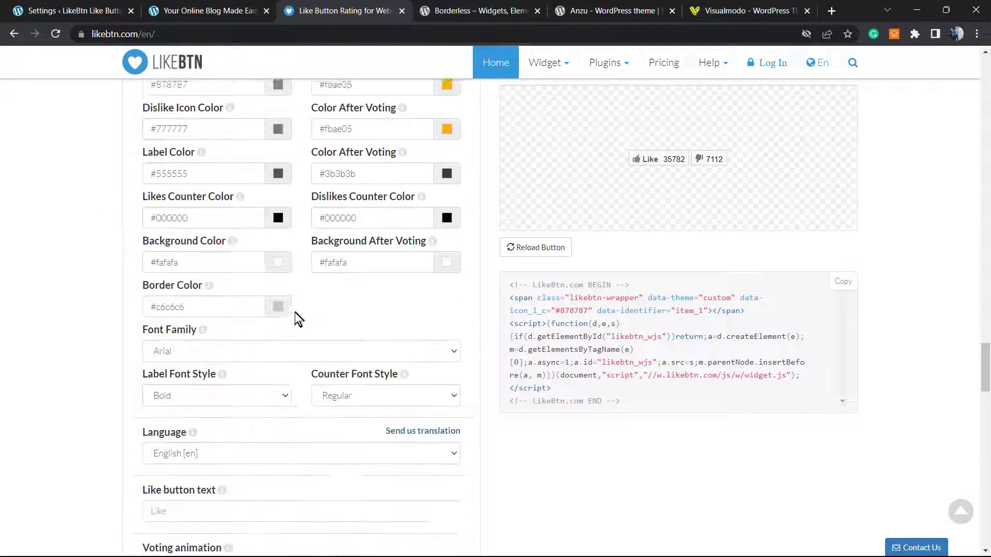
triple_click(569, 415)
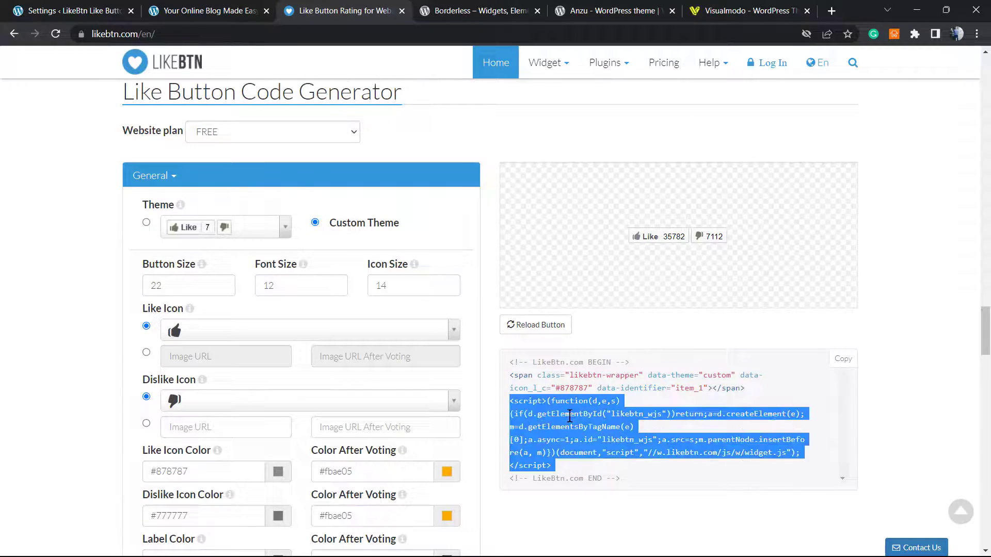
scroll(361, 327, up, 8)
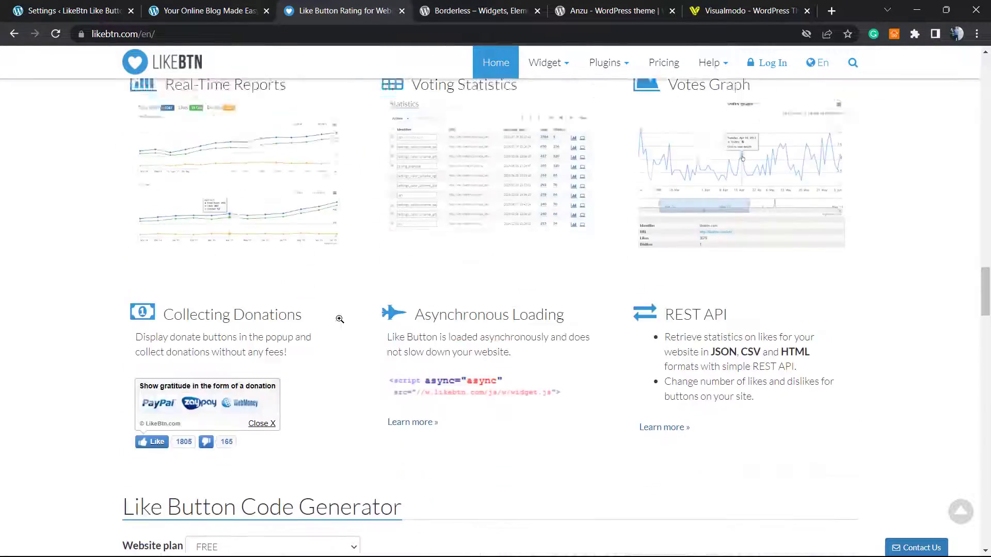
scroll(332, 326, up, 20)
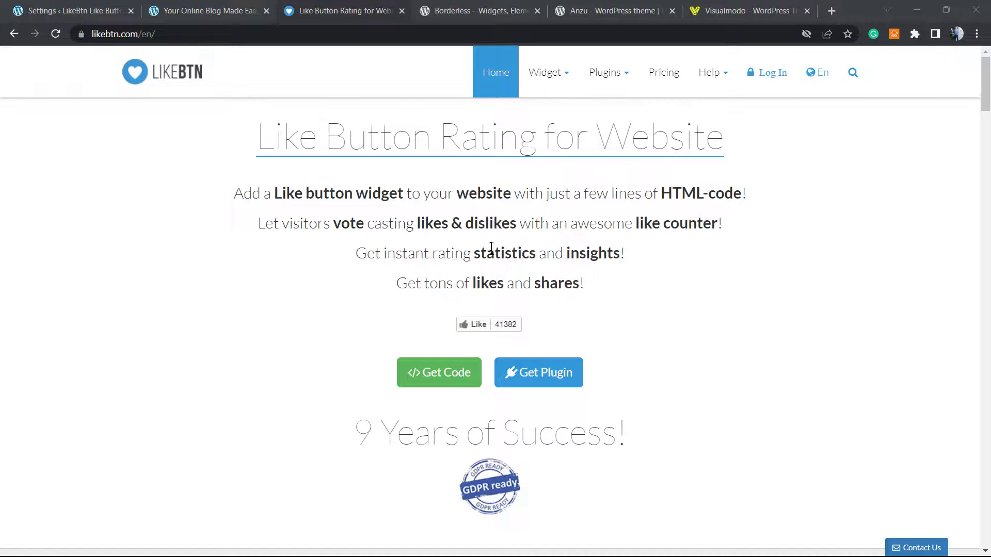
Step: Register a LikeBtn customer account with the contact e-mail and password, agreeing to the privacy policy and terms, and save the password in the browser
click(772, 81)
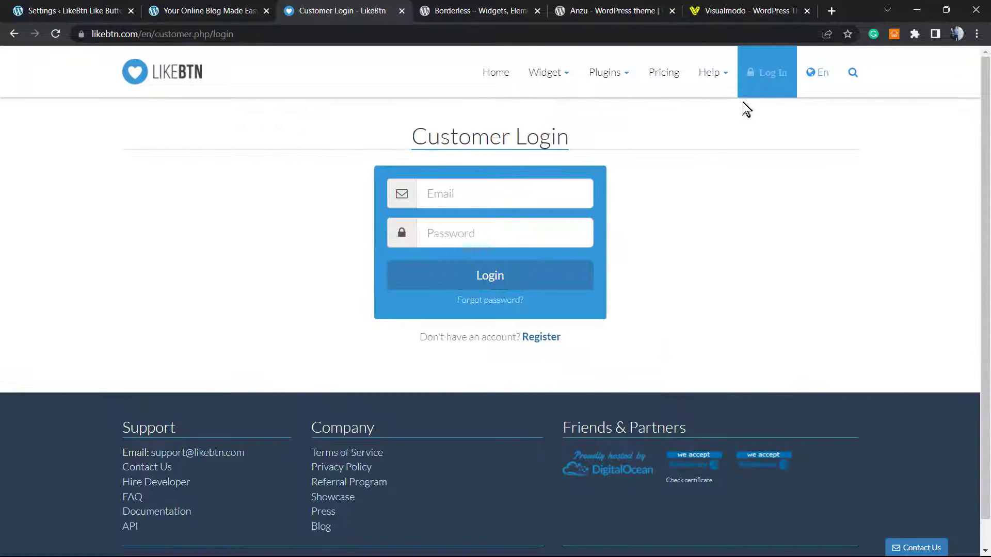
click(552, 340)
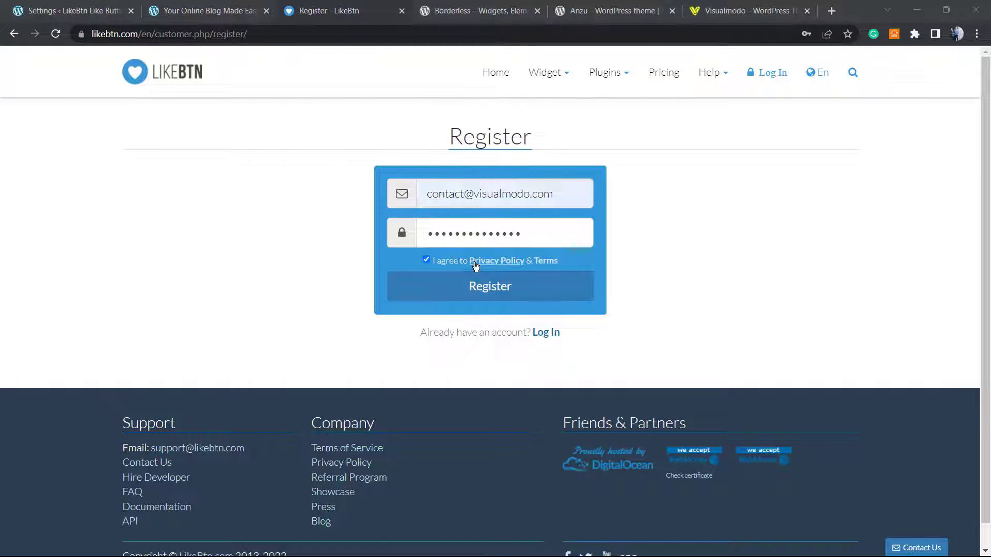
click(469, 288)
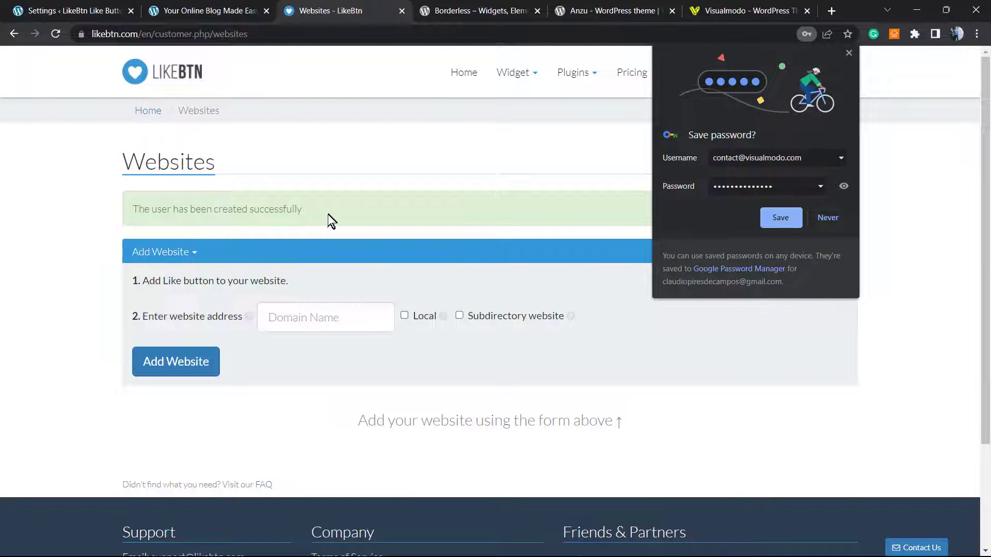
click(781, 219)
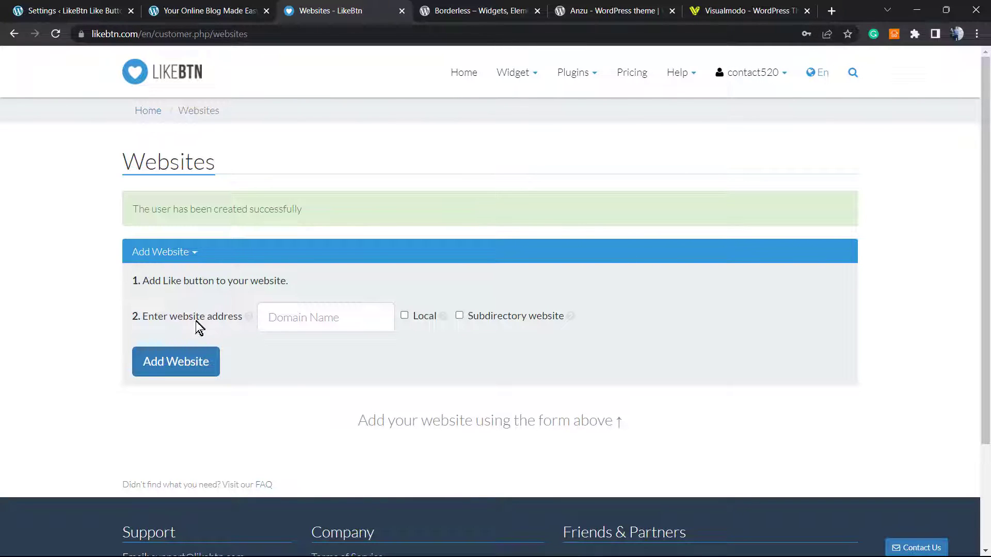
Step: Mark the website being added to the LikeBtn account as a subdirectory website
click(302, 317)
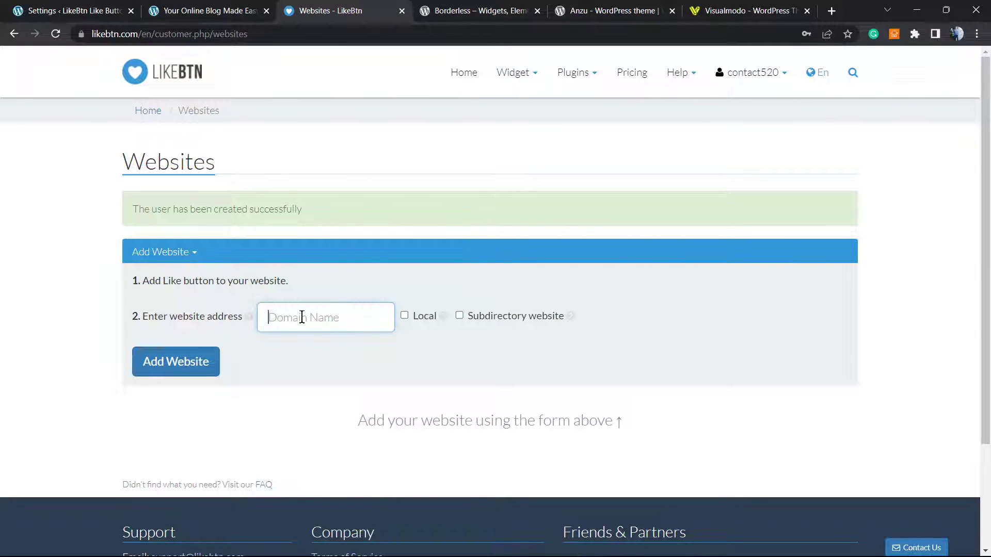
click(461, 316)
click(319, 326)
Step: Go from the sandbox site's blog post to its home page and copy the home page address
click(214, 10)
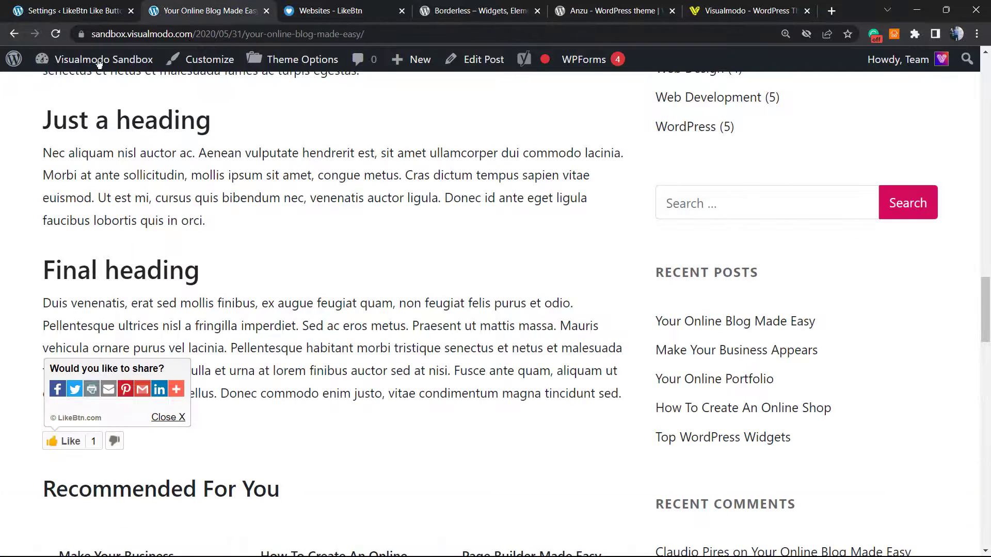
scroll(207, 155, up, 5)
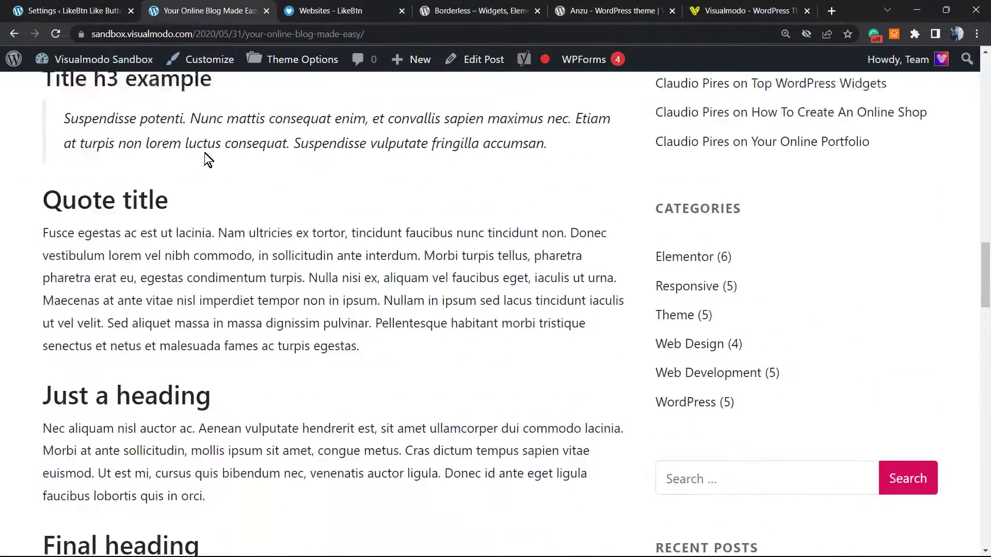
scroll(206, 157, up, 10)
click(149, 115)
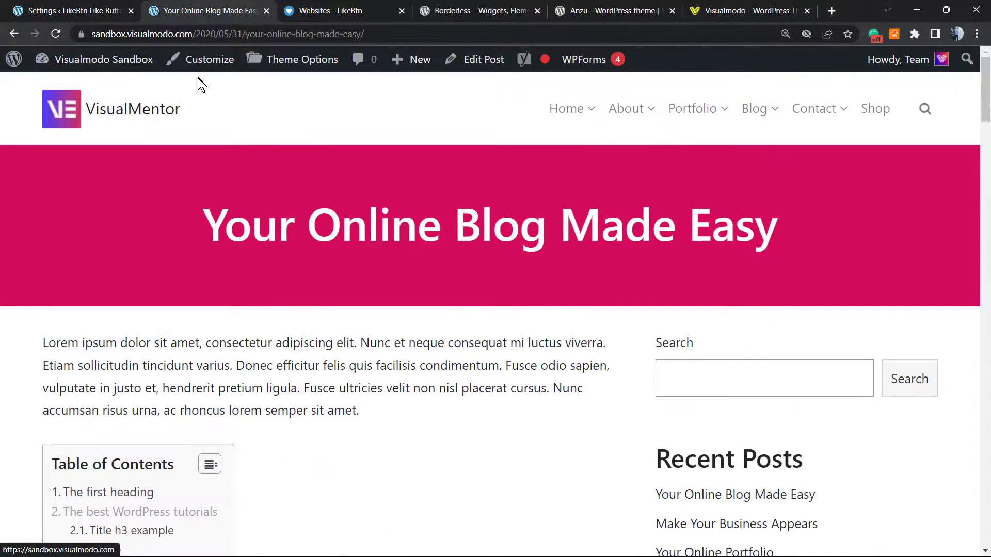
click(283, 31)
key(ctrl+c)
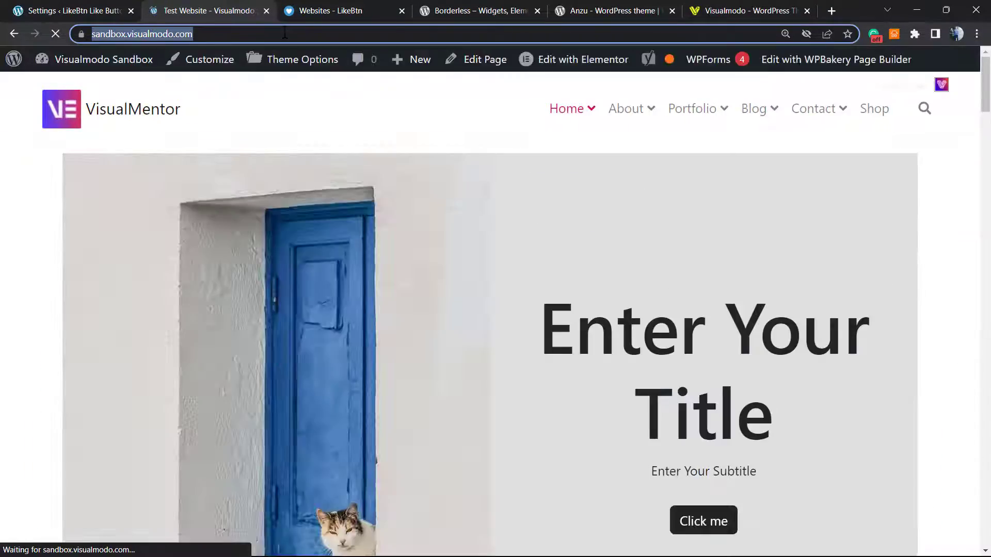
Step: Enter the copied sandbox.visualmodo.com address as the domain name and add the website to the LikeBtn account
click(308, 6)
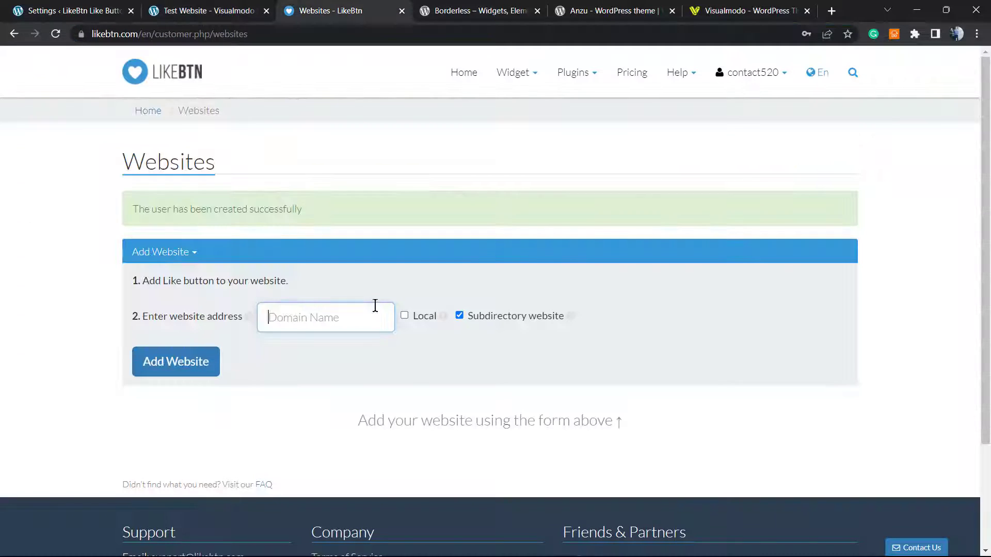
click(344, 323)
key(ctrl+v)
click(158, 369)
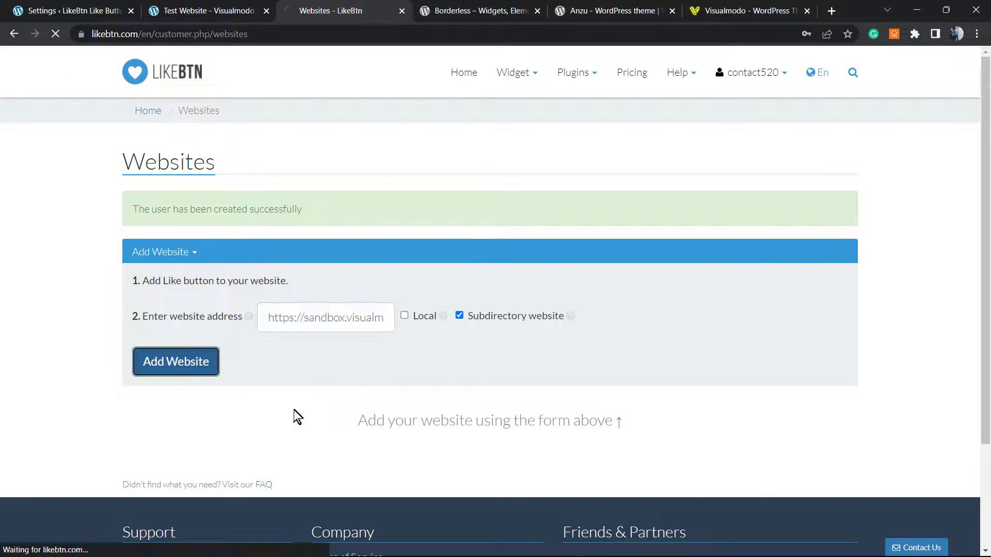
Step: Copy the API key of the sandbox.visualmodo.com website from its LikeBtn entry
scroll(405, 299, down, 1)
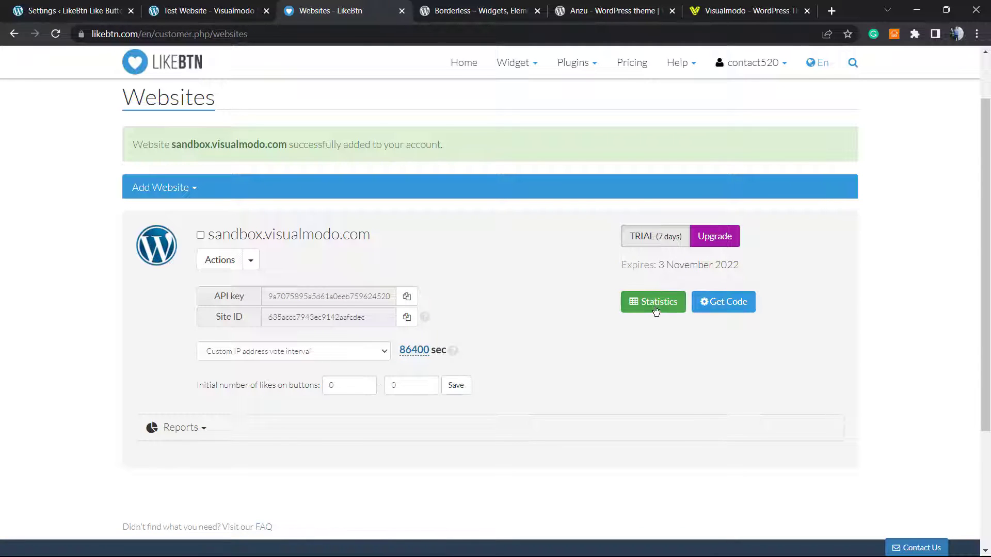
scroll(526, 313, down, 1)
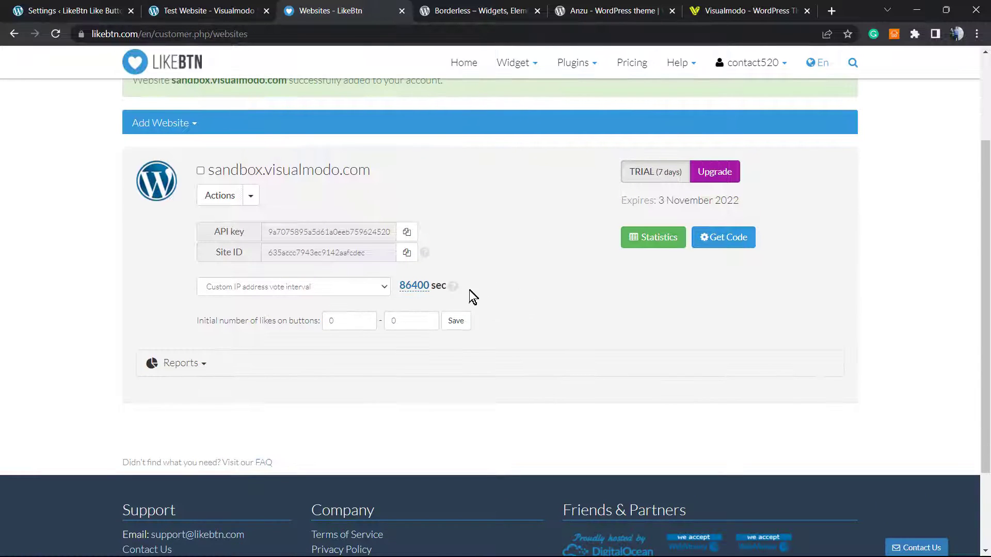
scroll(469, 294, down, 2)
scroll(462, 299, up, 2)
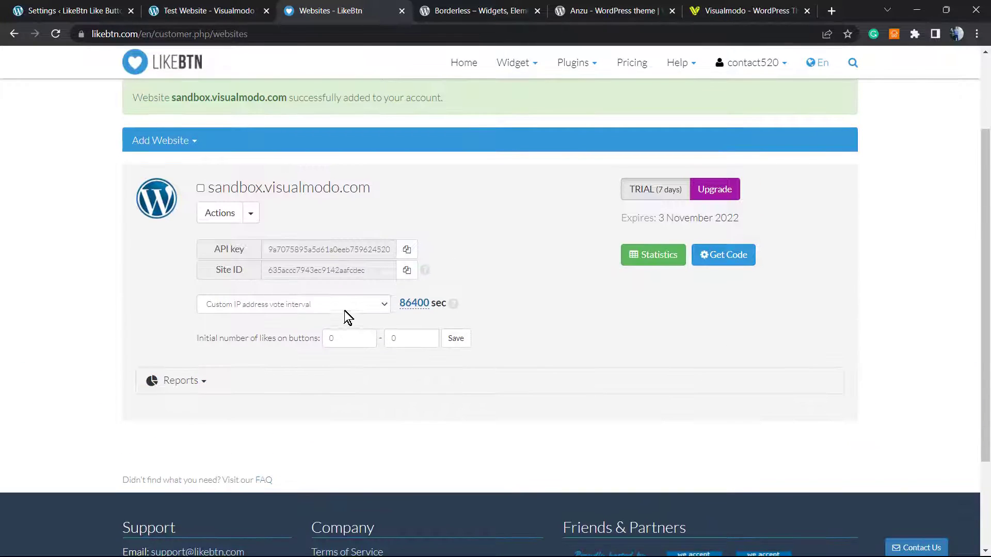
double_click(292, 251)
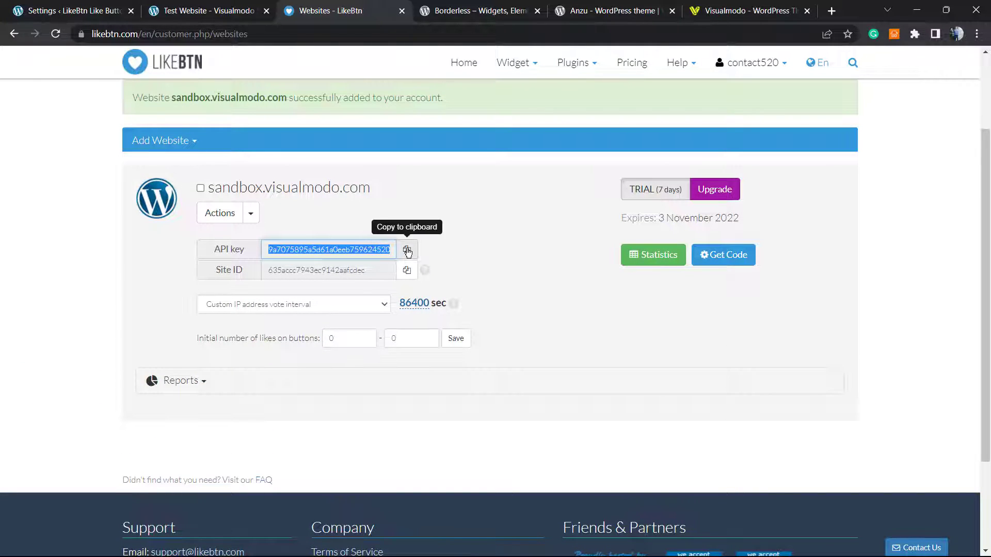
Step: Paste the API key into the account details of the WordPress plugin settings
click(212, 11)
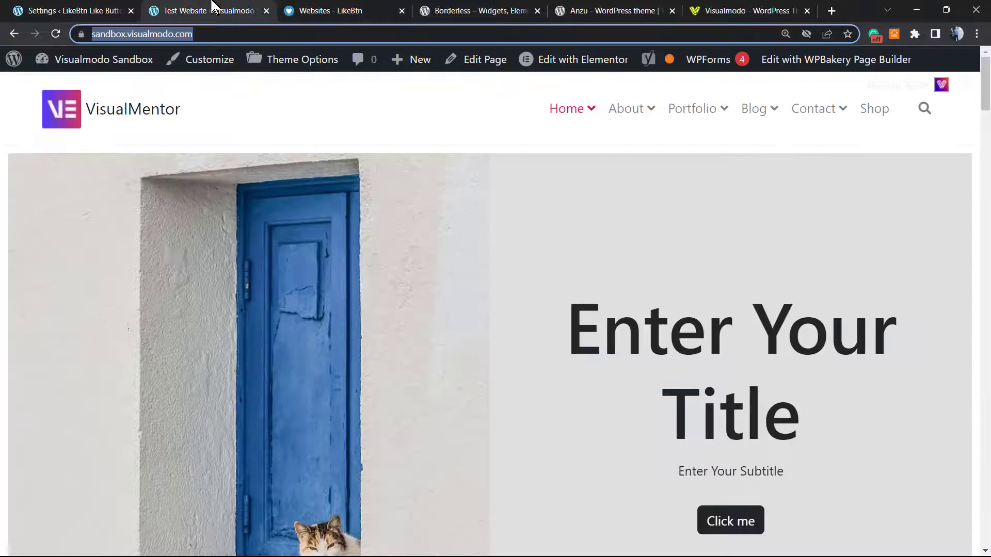
click(122, 10)
scroll(387, 413, down, 1)
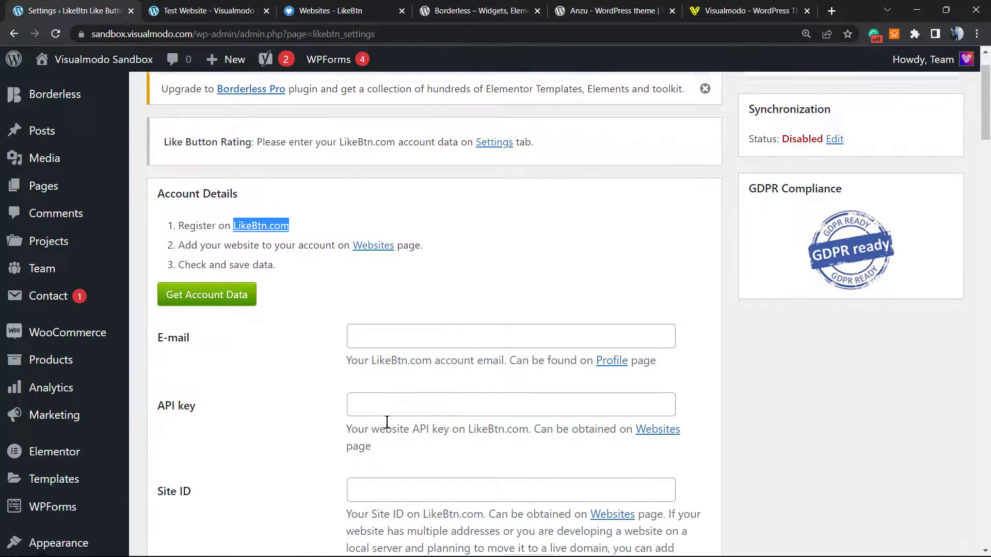
click(394, 397)
key(ctrl+v)
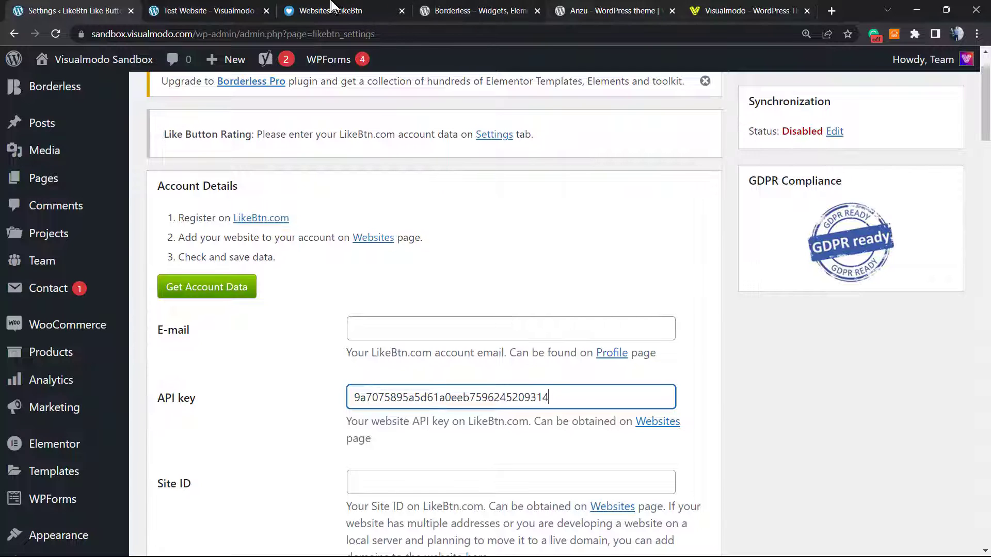
Step: Copy the Site ID of the sandbox.visualmodo.com website from LikeBtn and paste it into the plugin's account details
click(247, 5)
click(351, 10)
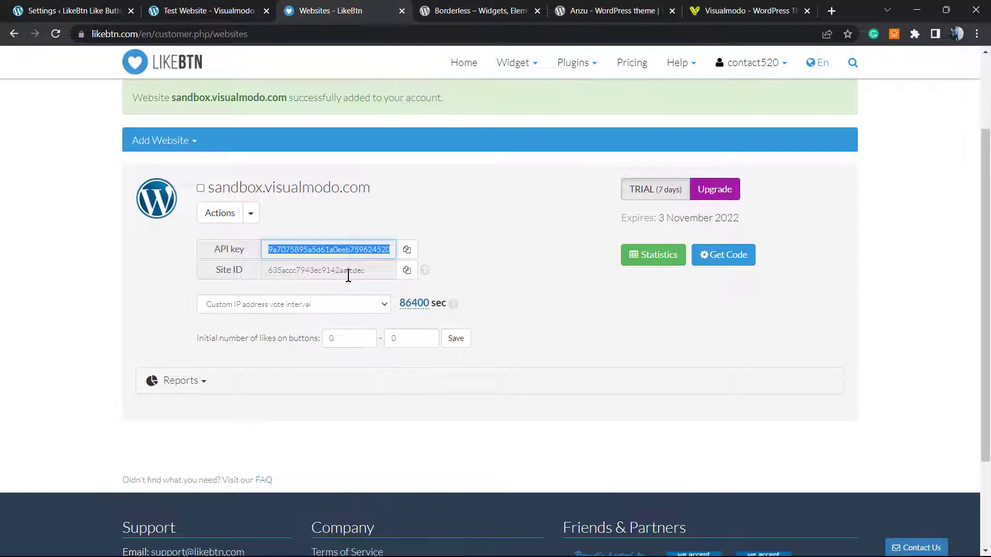
click(407, 270)
click(119, 10)
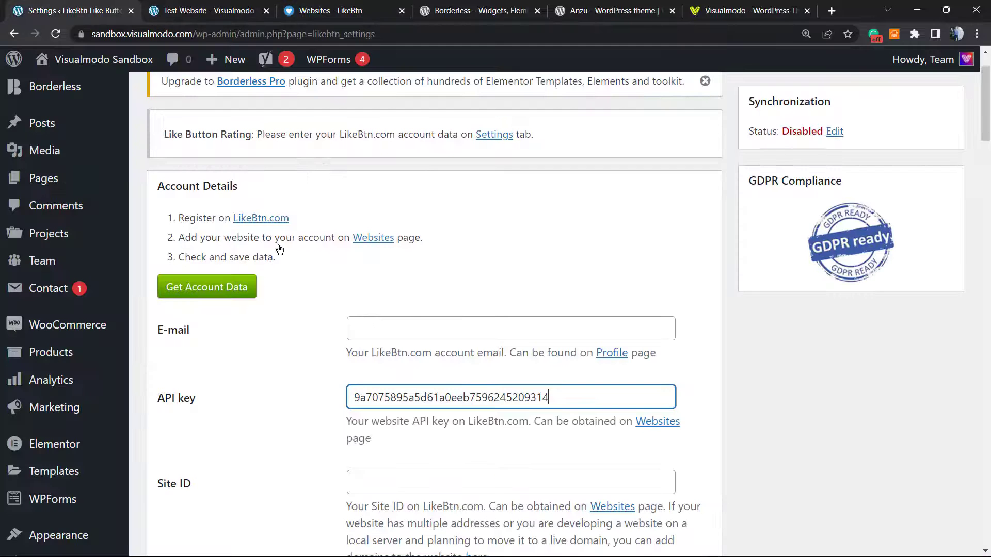
click(408, 482)
key(ctrl+v)
click(267, 410)
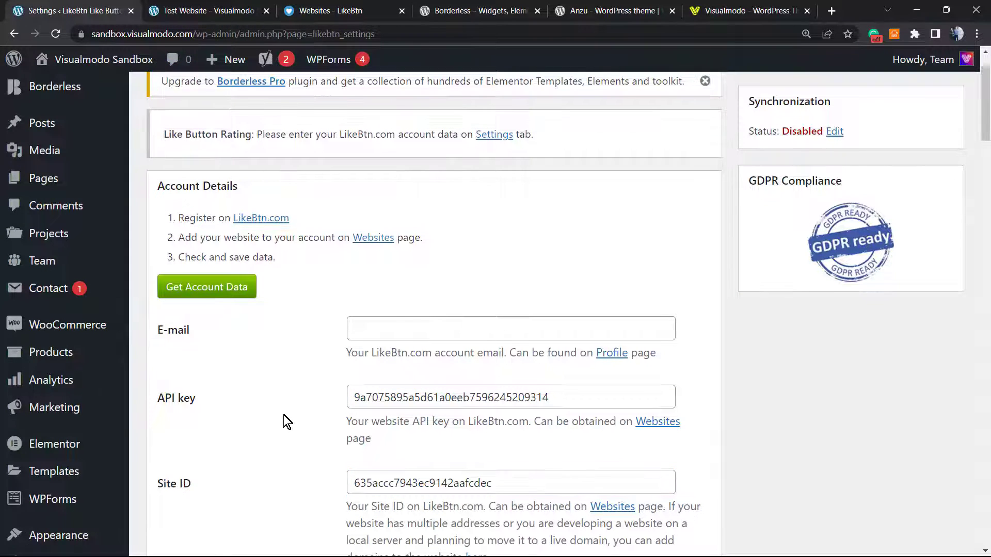
Step: Fill in the LikeBtn account's e-mail in the plugin's account details
scroll(283, 420, down, 2)
scroll(336, 387, up, 1)
click(404, 263)
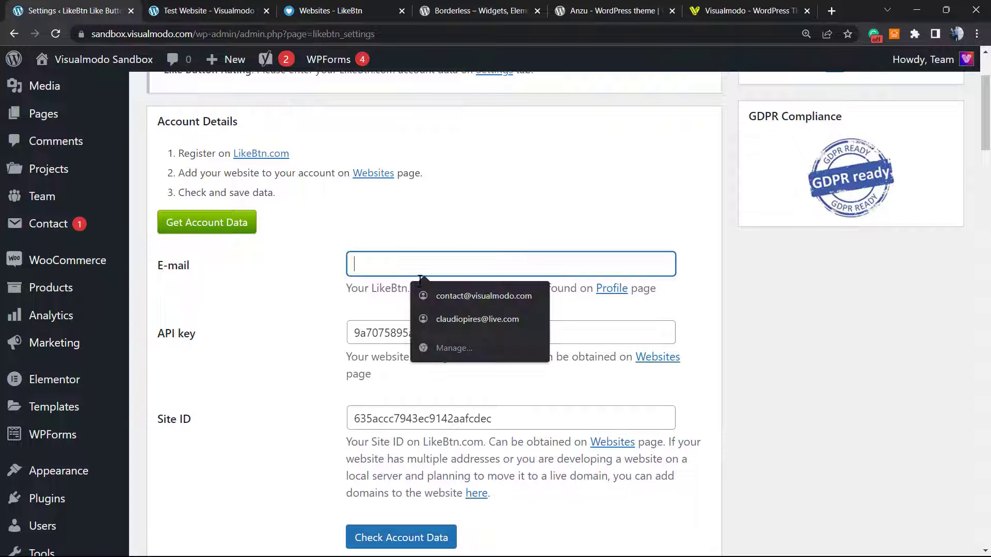
click(457, 298)
Step: Check the entered account data and save all changes to the plugin settings
scroll(298, 299, down, 1)
scroll(298, 306, down, 2)
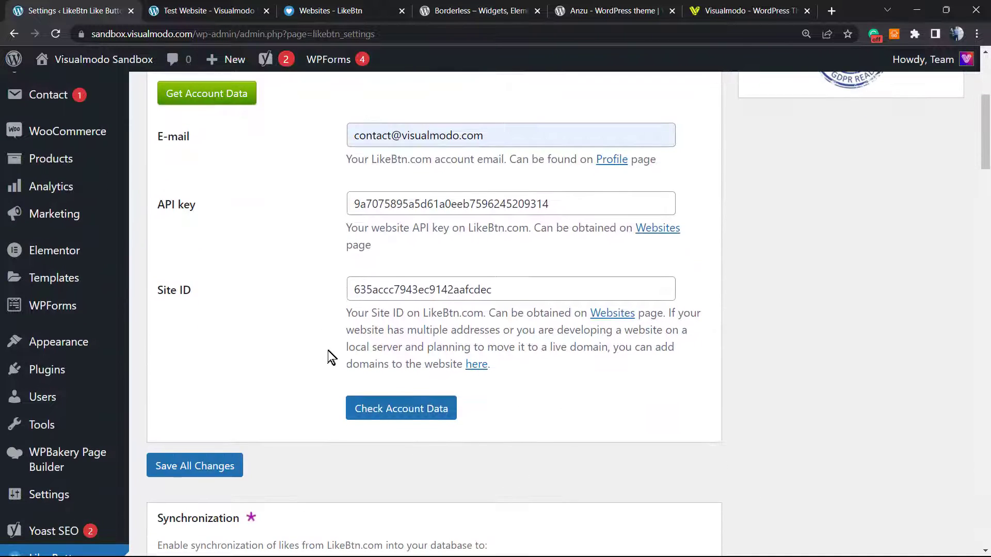
click(367, 413)
scroll(278, 388, up, 2)
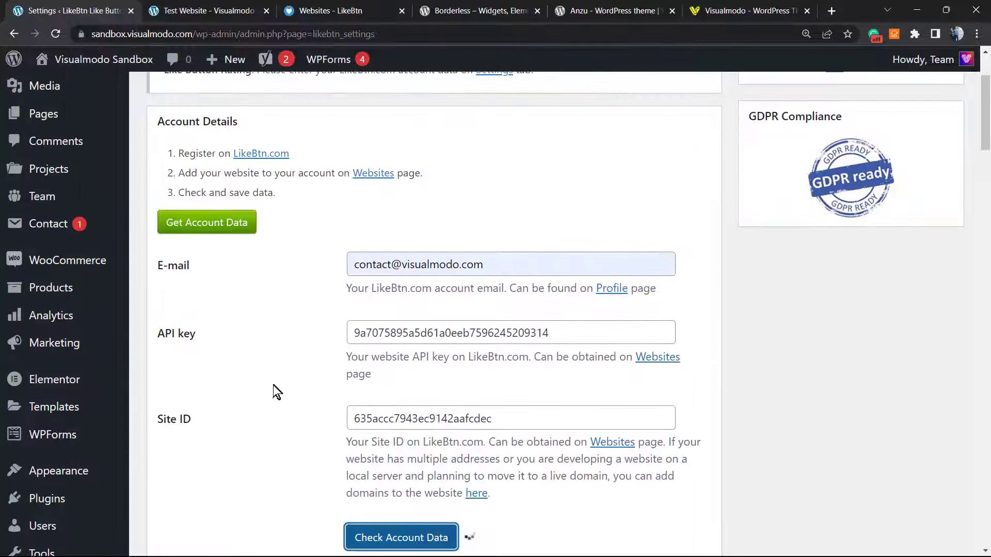
scroll(268, 381, down, 1)
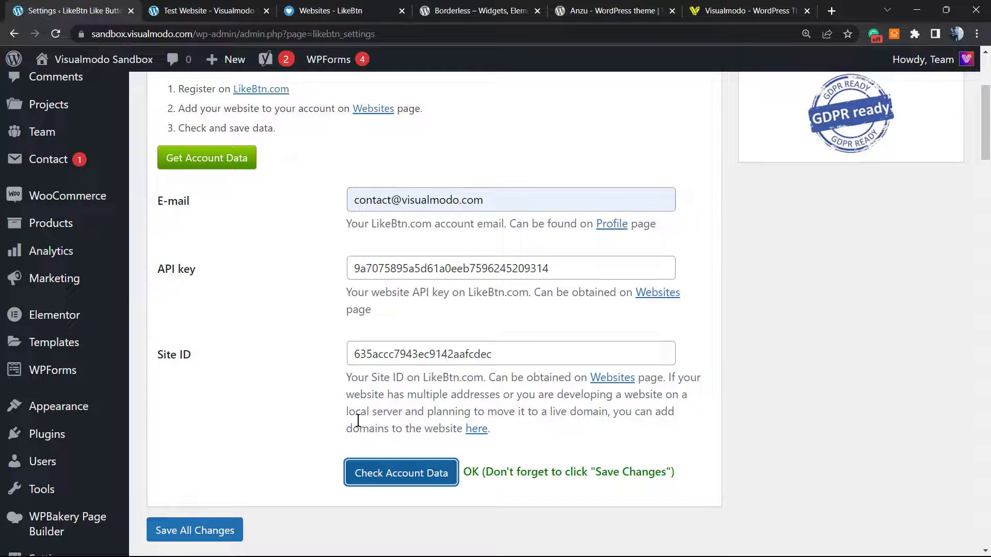
scroll(400, 437, down, 1)
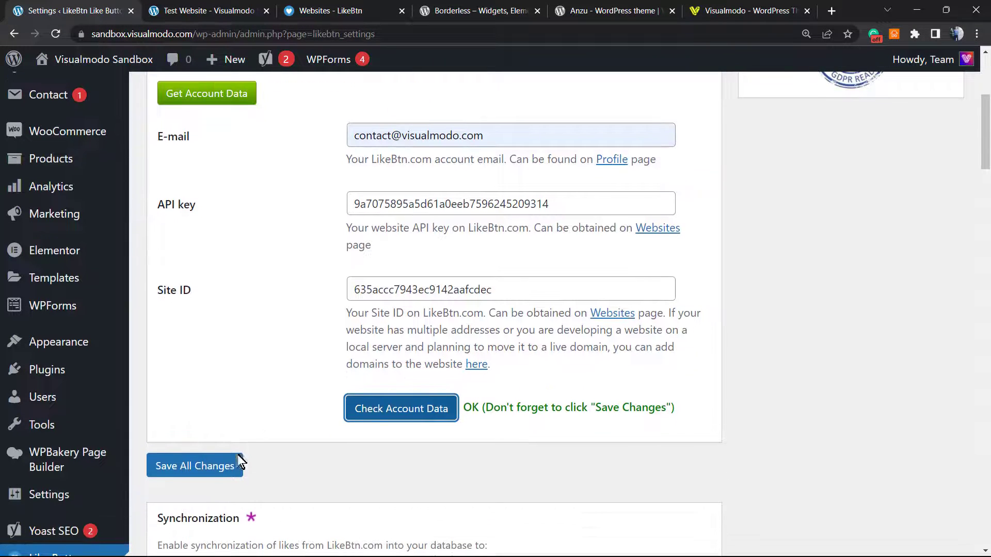
click(193, 467)
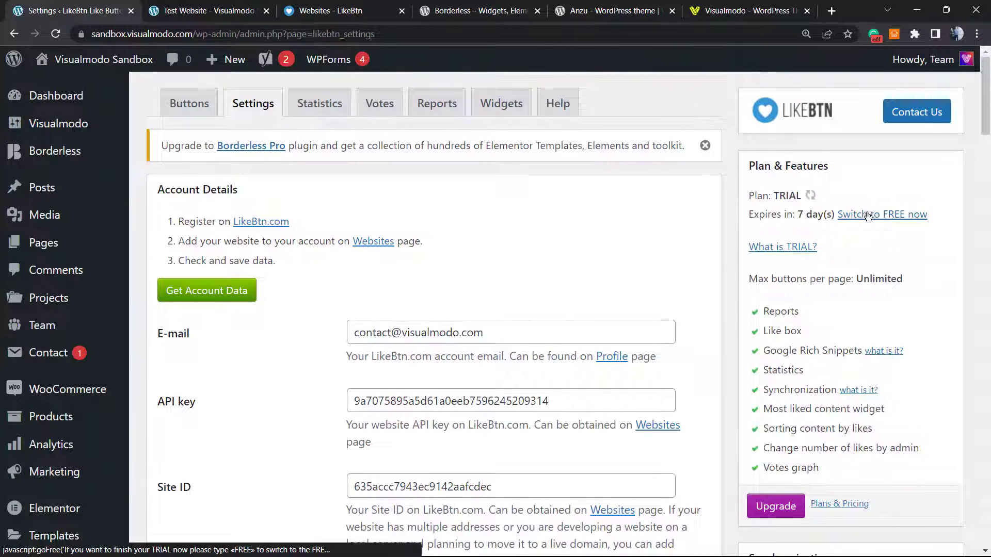
Step: Switch the LikeBtn plan from TRIAL to FREE, confirming with the word FREE
triple_click(759, 216)
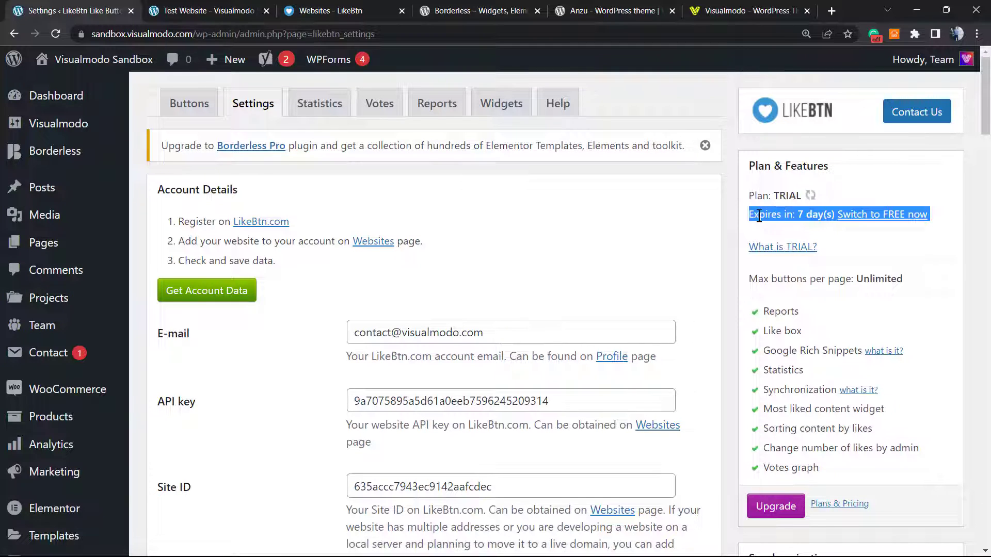
click(864, 222)
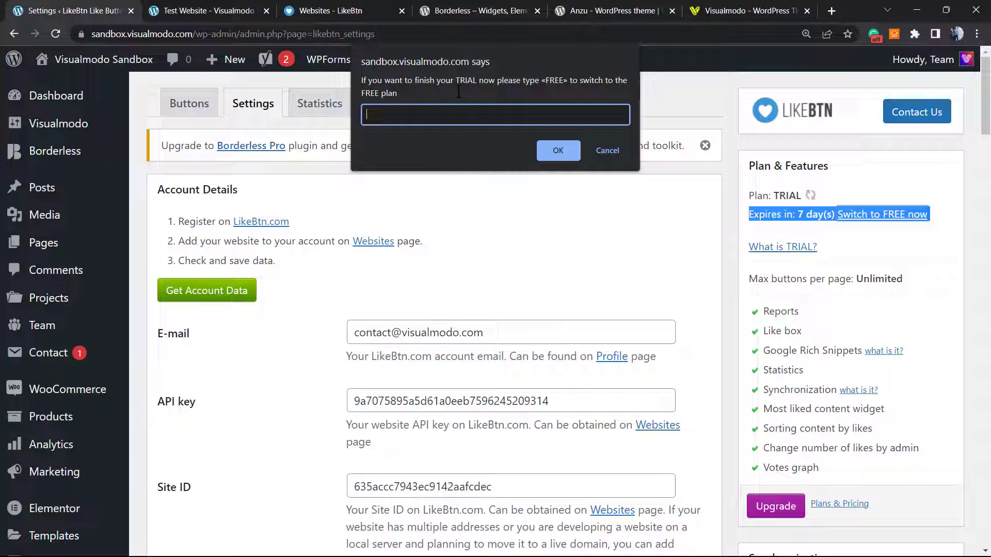
click(552, 159)
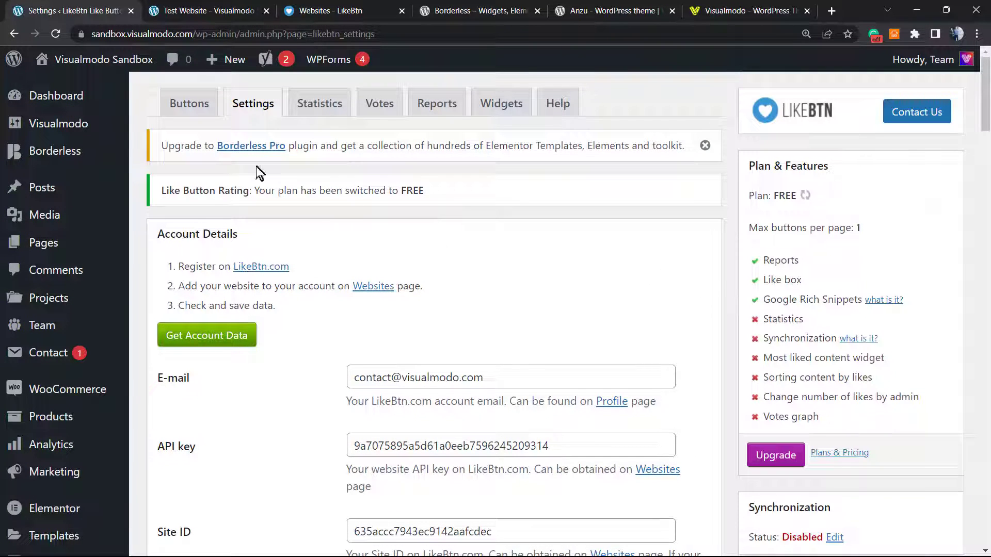
Step: Open the like button configuration for the Post type and look at the Copy Settings From choices
click(189, 103)
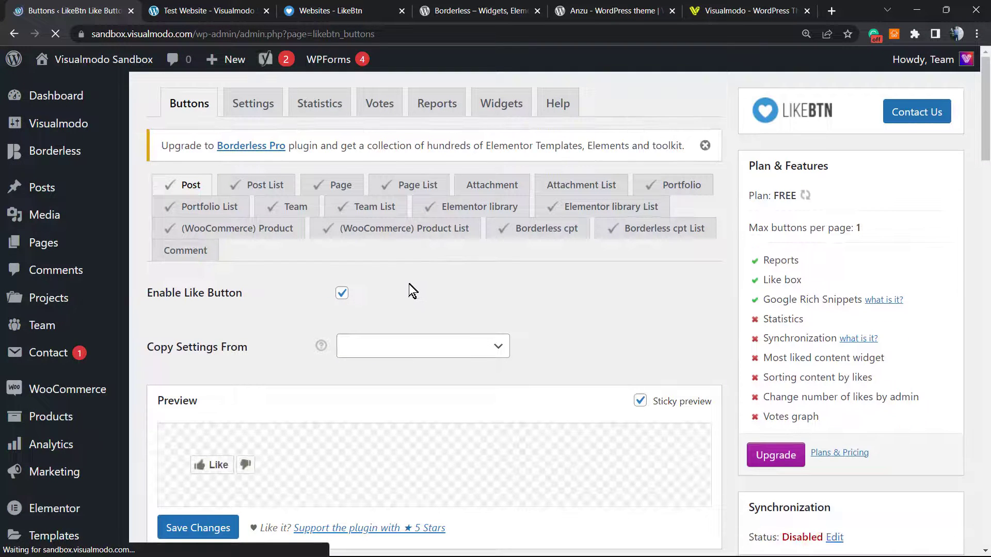
scroll(409, 284, down, 3)
scroll(406, 283, up, 3)
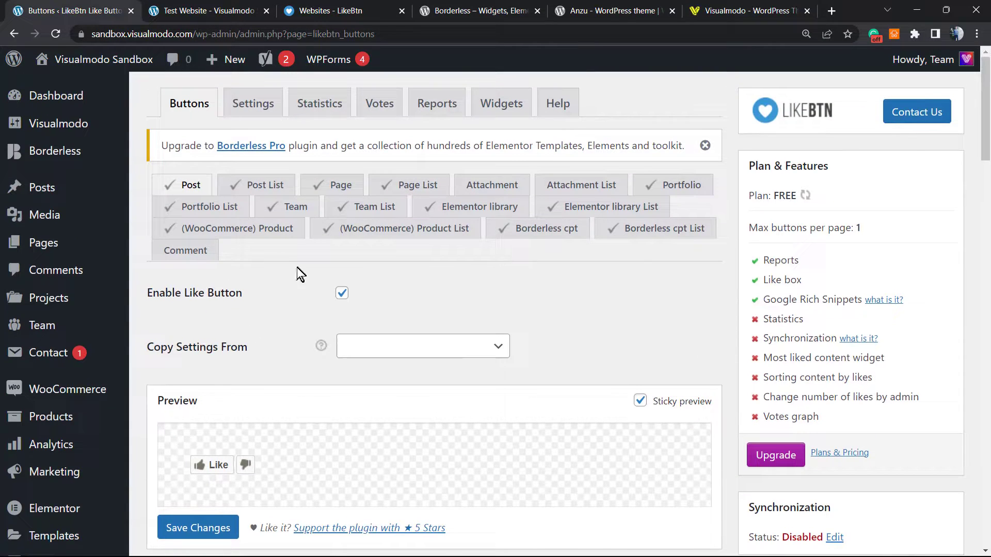
scroll(310, 288, down, 1)
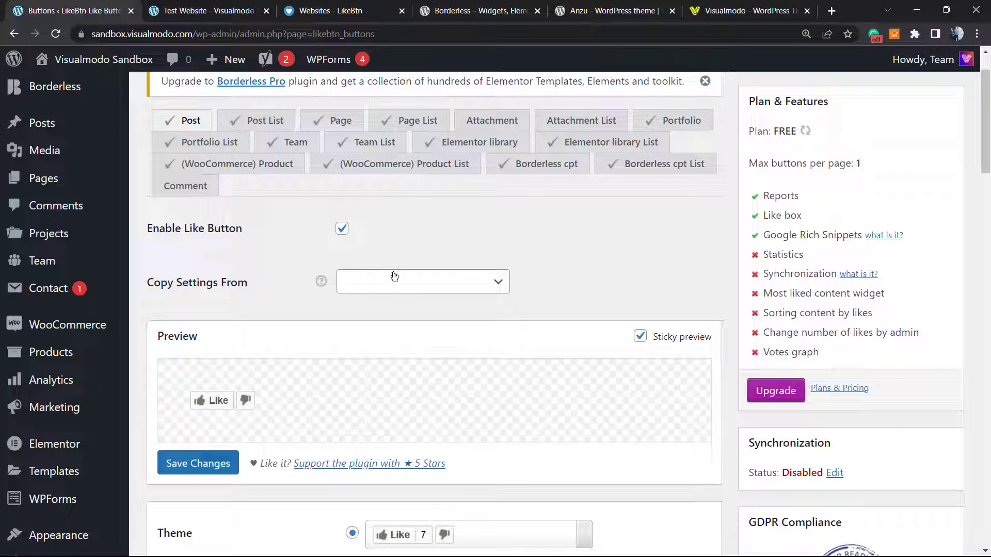
click(404, 285)
click(404, 285)
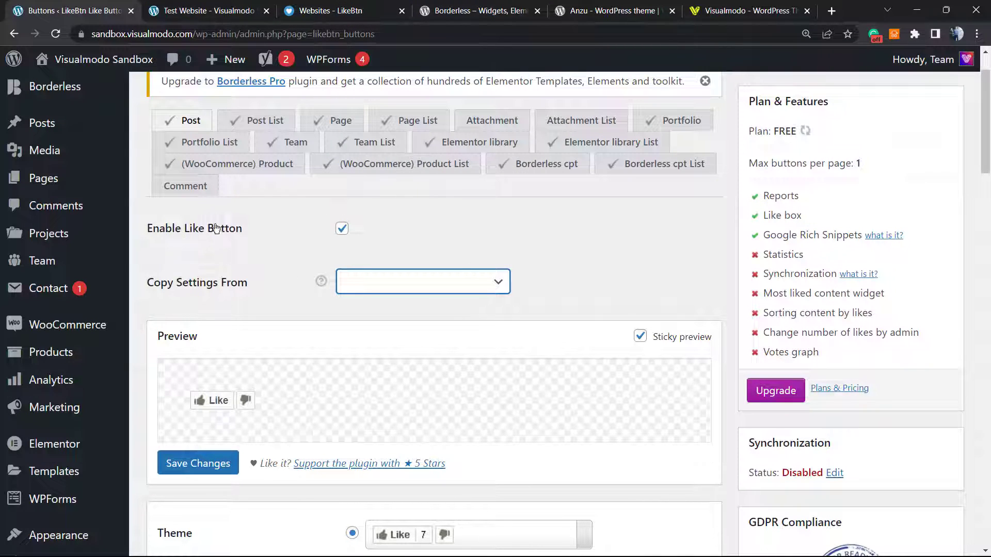
Step: Set the post button's theme to Custom theme & image and look over its size and icon options
scroll(316, 246, down, 5)
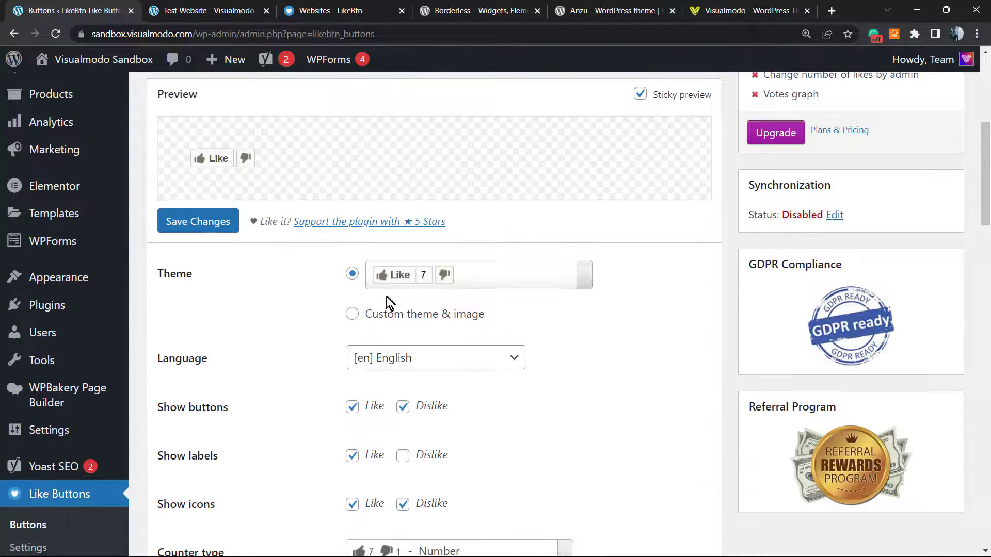
click(349, 314)
scroll(342, 311, down, 1)
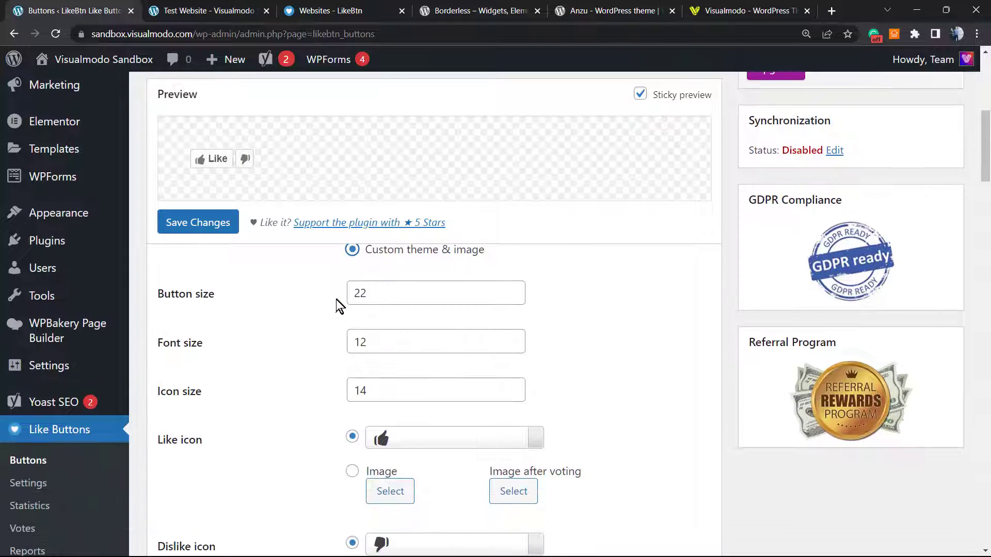
scroll(335, 306, down, 3)
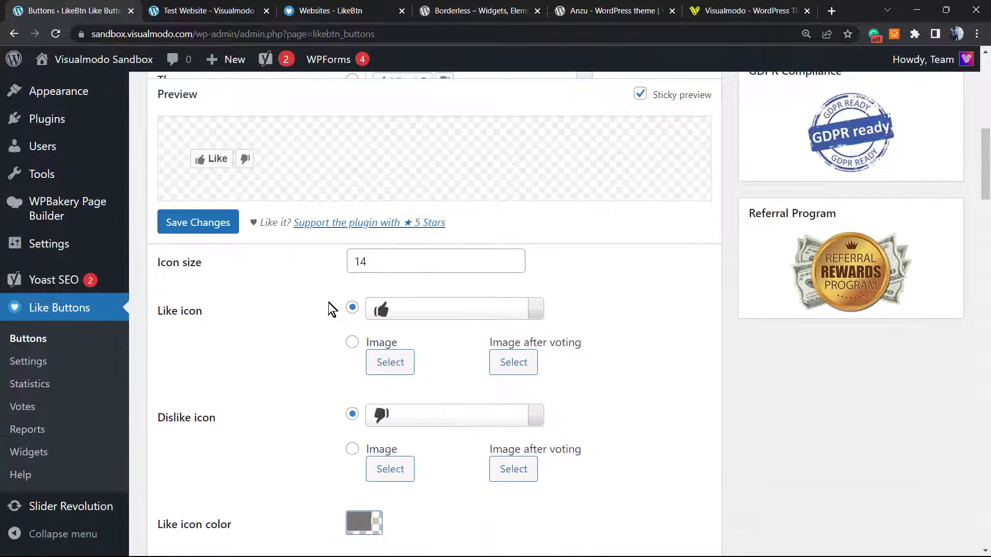
Step: Set the custom theme's button size to 40
scroll(330, 307, up, 1)
scroll(330, 308, up, 3)
click(397, 359)
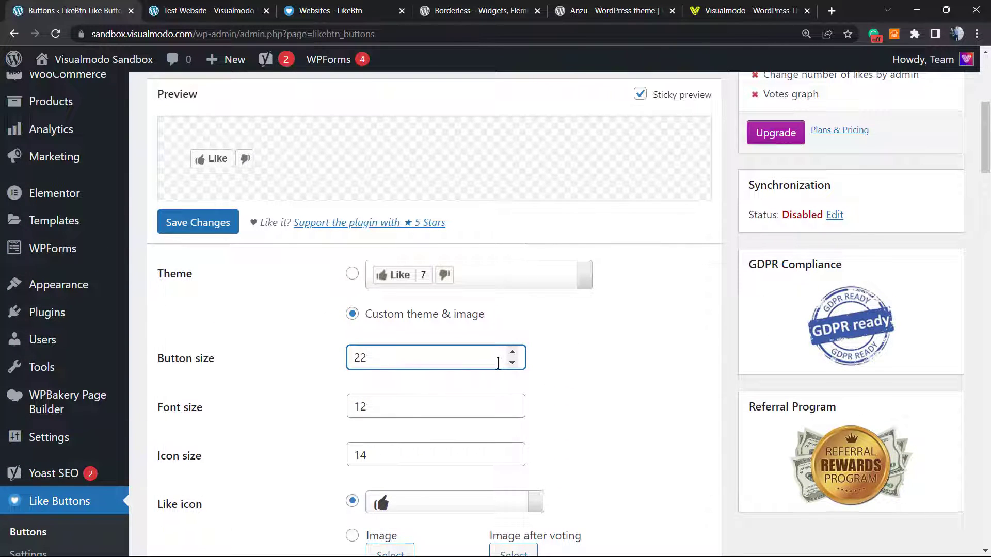
drag(515, 362, 518, 363)
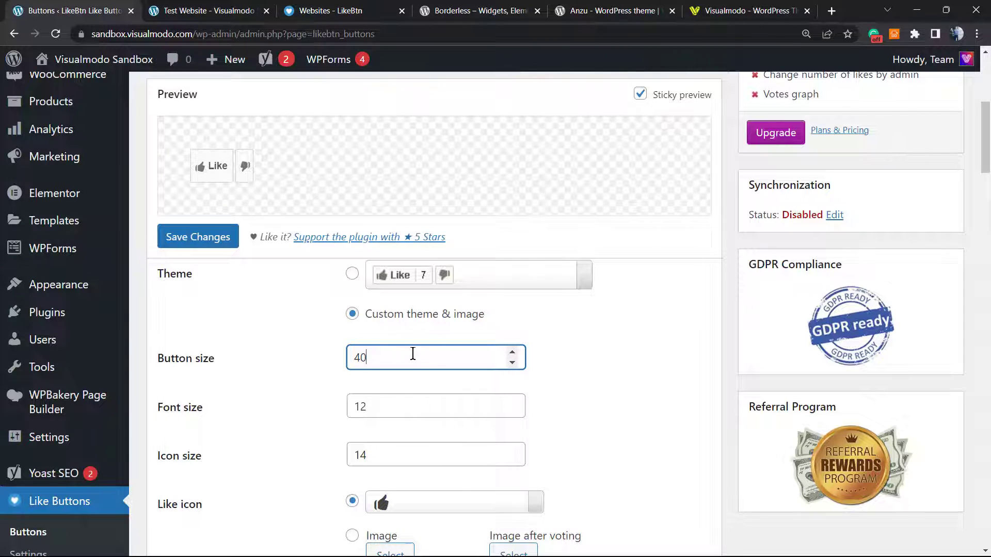
Step: Set the custom theme's font size to 18 and its icon size to 20
scroll(347, 372, down, 1)
click(400, 343)
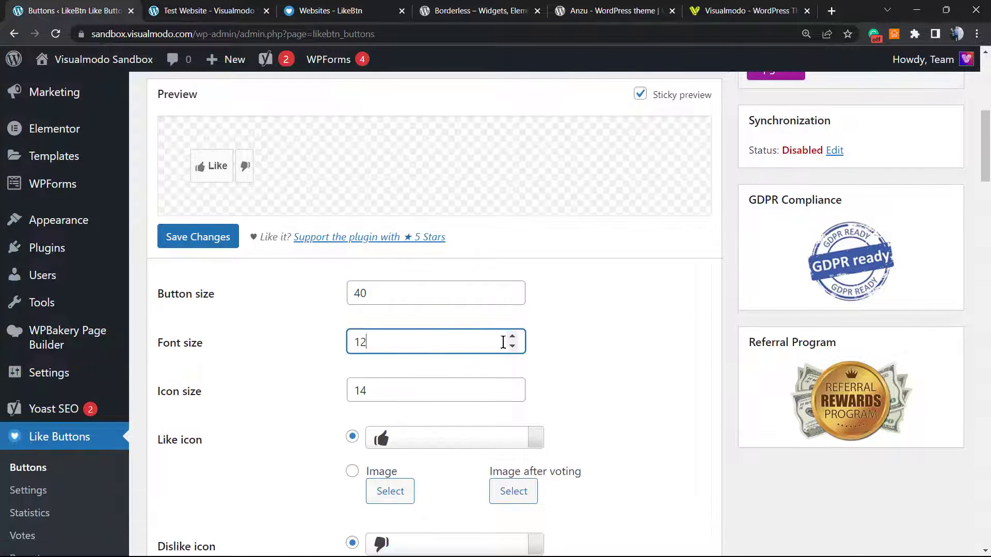
drag(510, 340, 510, 340)
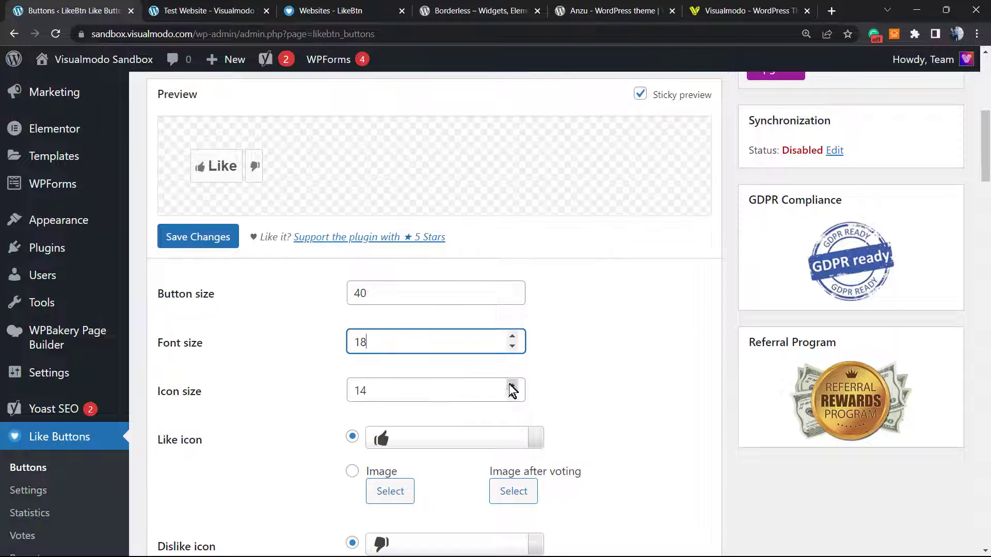
drag(511, 386, 511, 386)
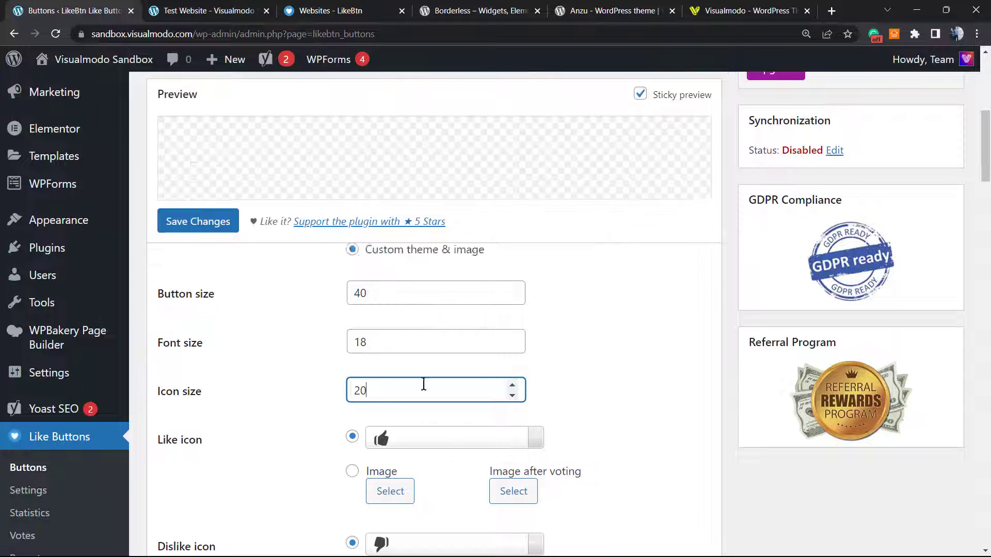
Step: Examine the post button's remaining icon, color, font, language, label visibility, counter type and tooltip settings
scroll(310, 382, down, 4)
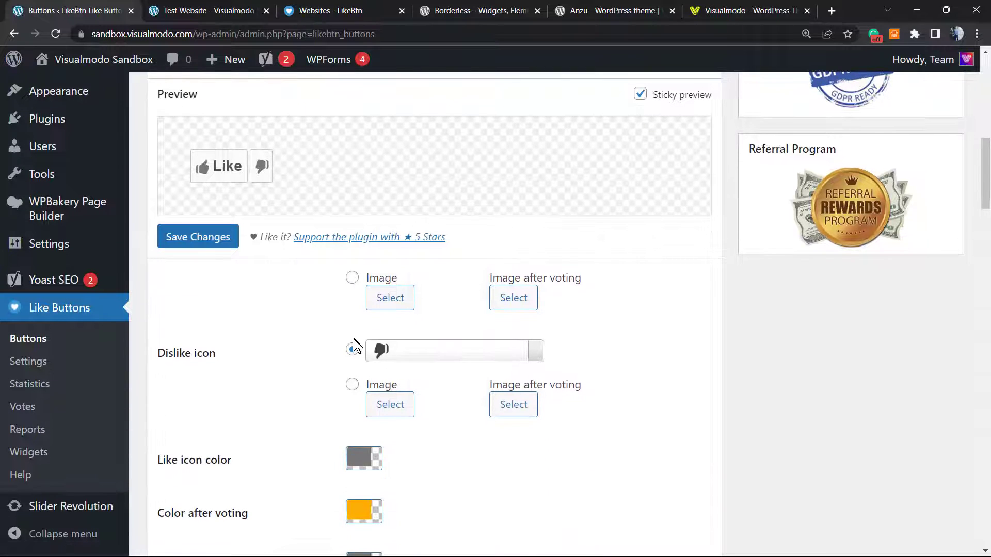
scroll(353, 343, up, 1)
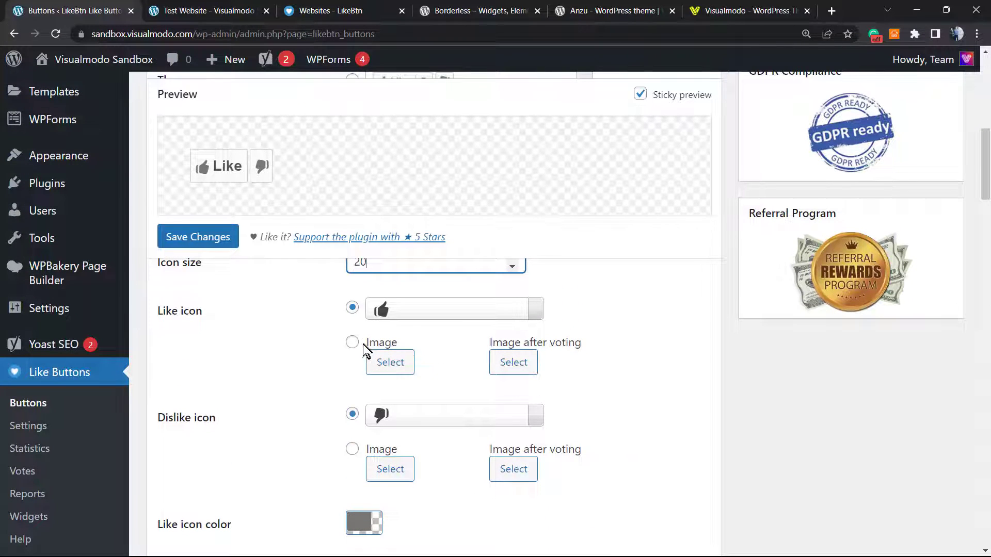
scroll(354, 347, down, 2)
scroll(325, 356, down, 2)
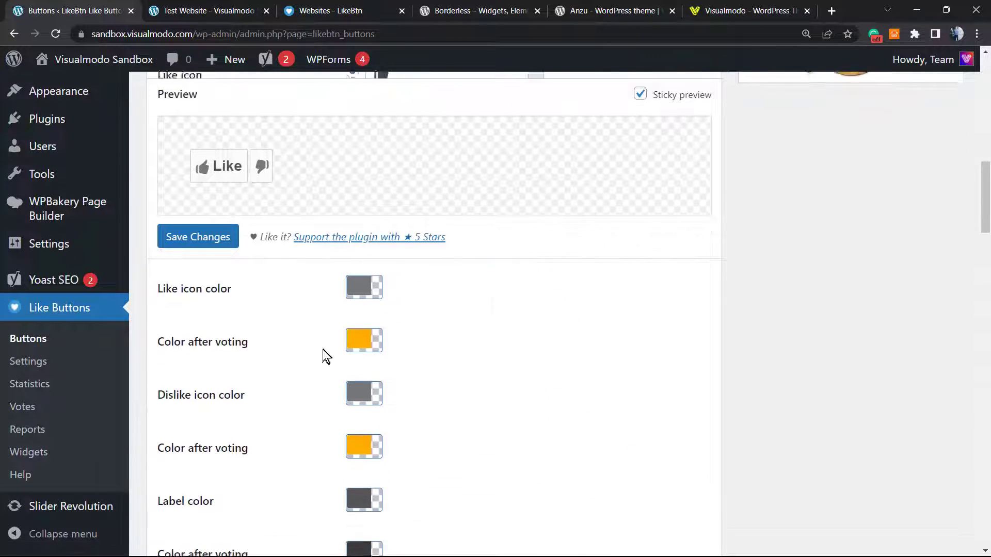
scroll(323, 356, up, 1)
scroll(323, 356, down, 1)
scroll(323, 357, down, 1)
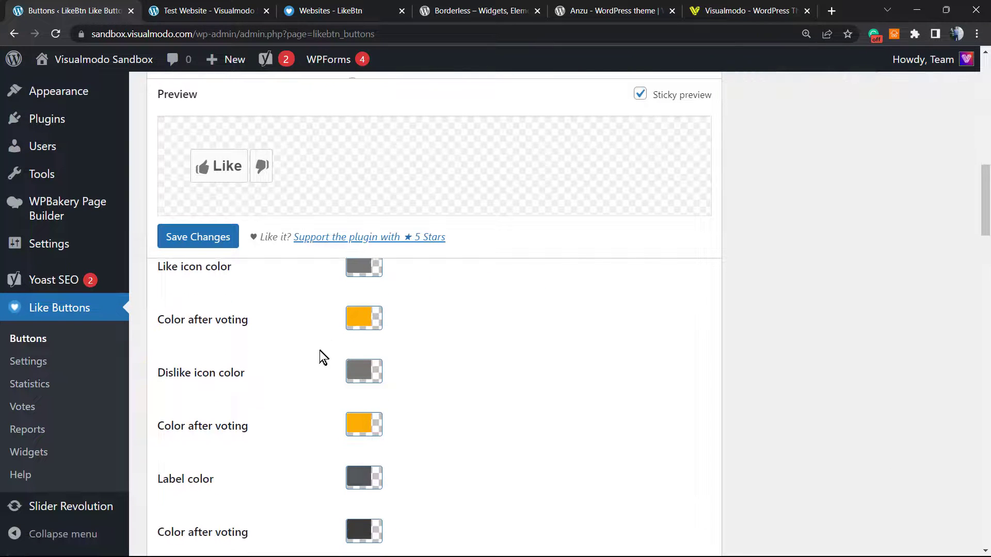
scroll(321, 357, down, 1)
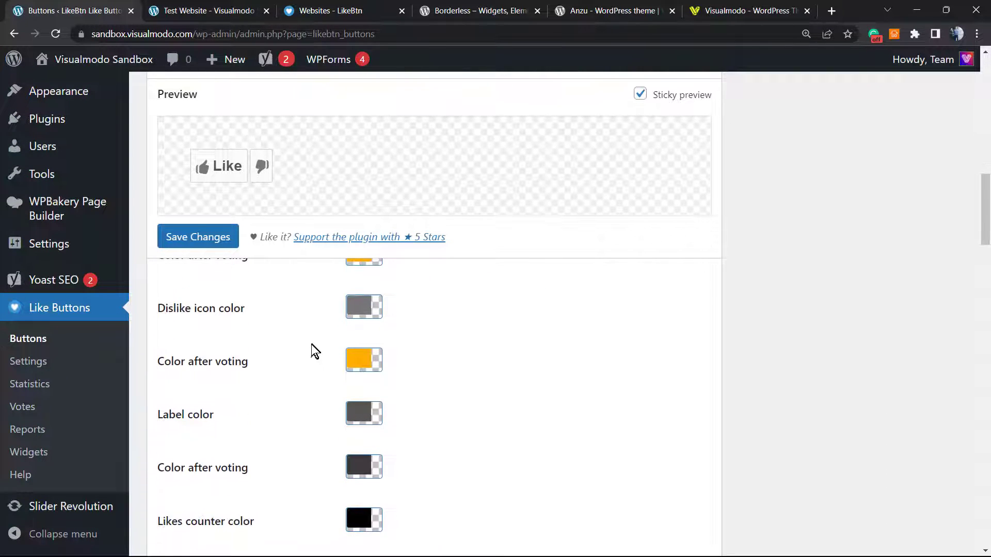
scroll(321, 348, down, 1)
scroll(322, 350, down, 5)
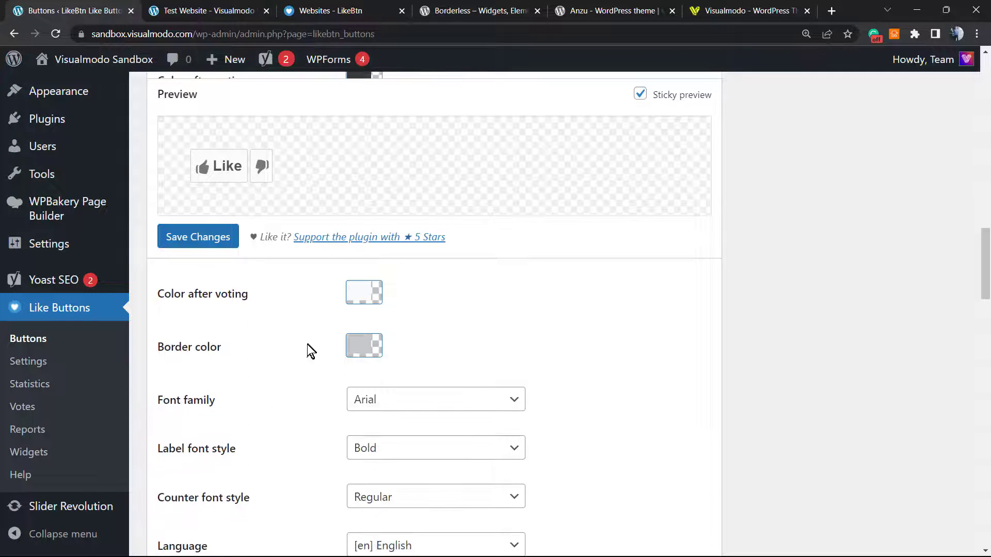
scroll(317, 347, down, 1)
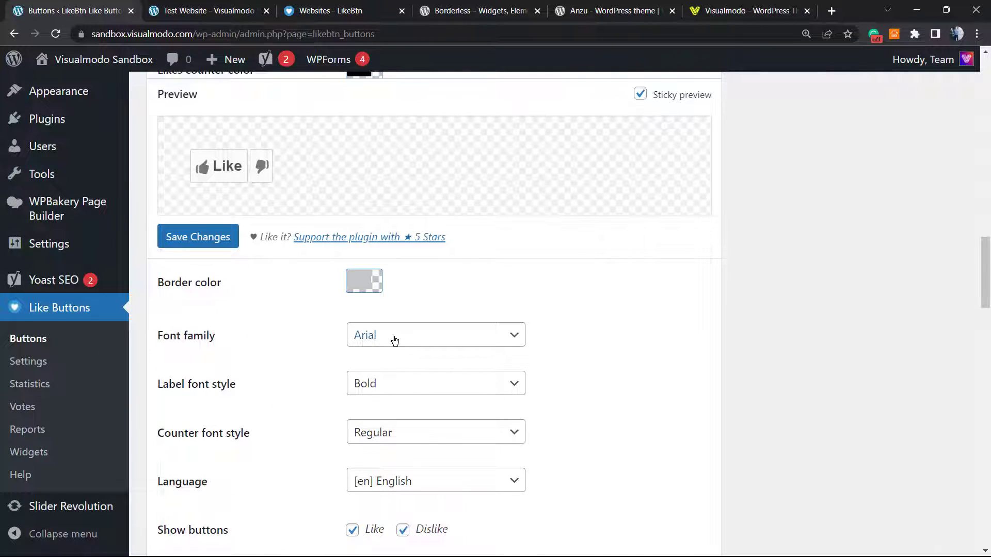
scroll(362, 348, down, 1)
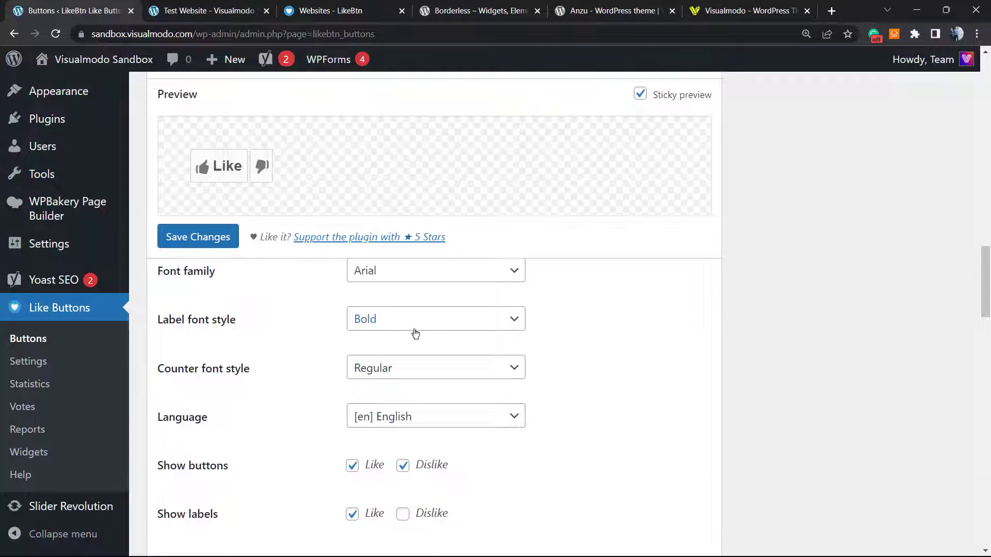
scroll(368, 346, down, 1)
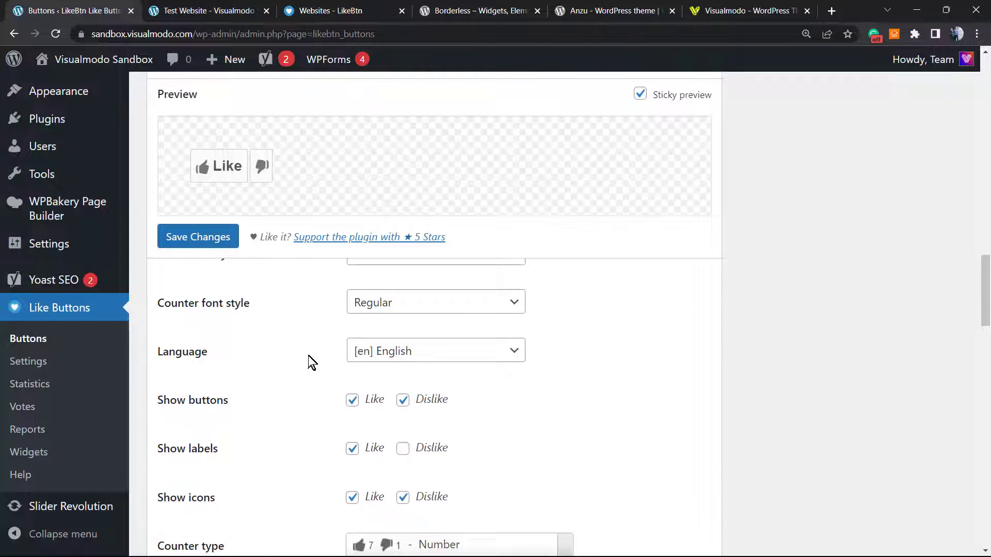
scroll(308, 356, down, 1)
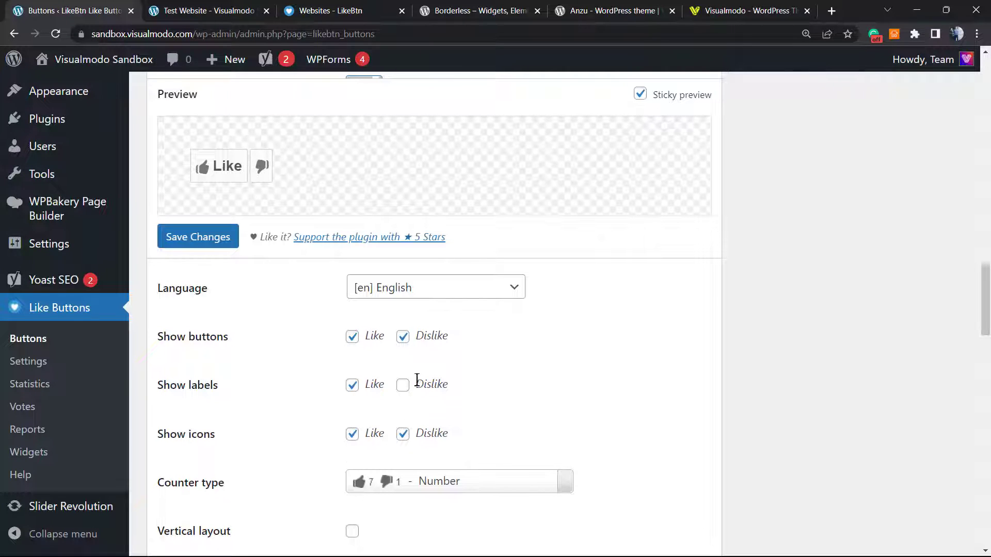
scroll(413, 374, down, 3)
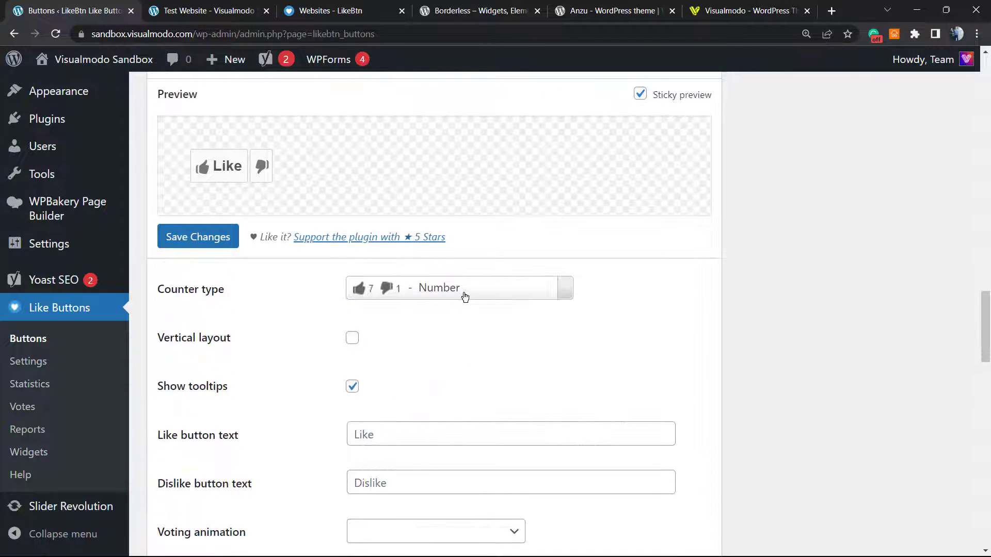
Step: Set the post button's counter type to Percent
click(464, 296)
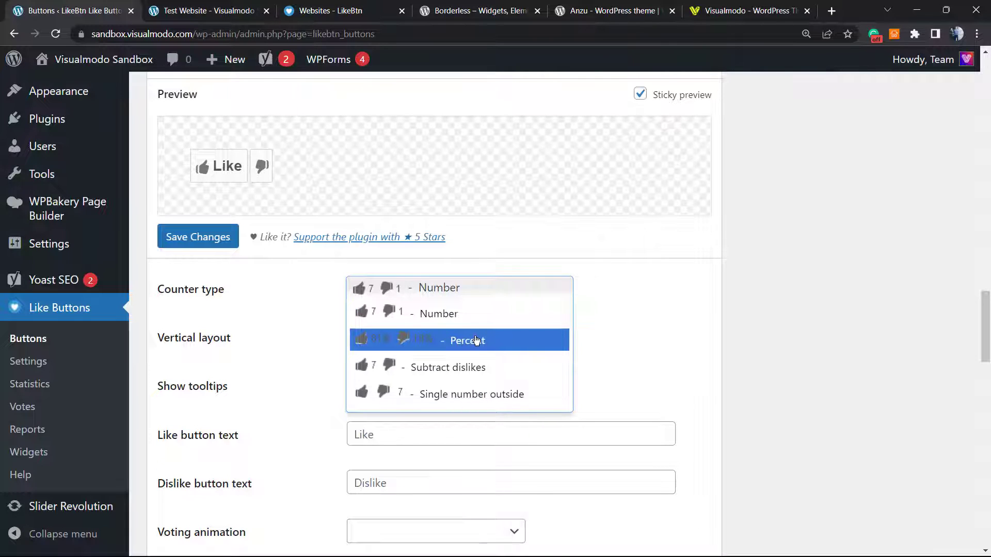
click(476, 341)
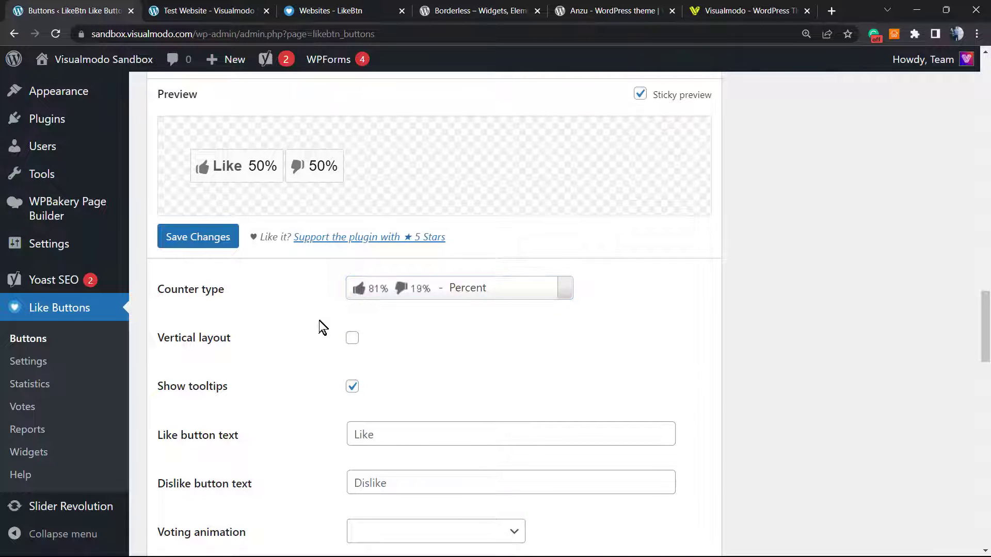
Step: Try the vertical layout for the post button and switch it back off, and disable the tooltips
click(352, 337)
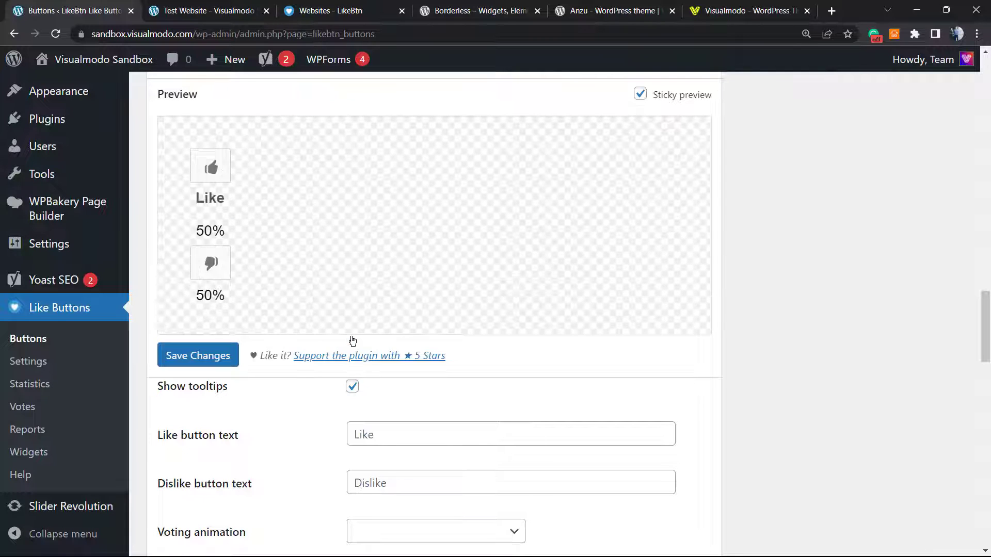
click(353, 386)
click(353, 387)
scroll(323, 399, up, 1)
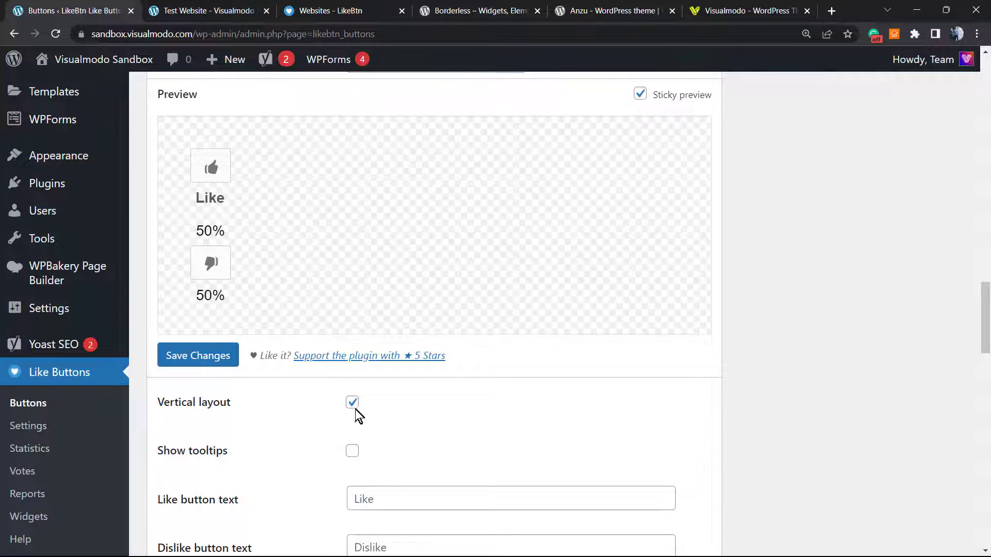
click(353, 405)
scroll(326, 410, up, 1)
Step: Examine the post button's like and dislike text, branding, Google Rich Snippets and alignment settings
scroll(325, 409, down, 2)
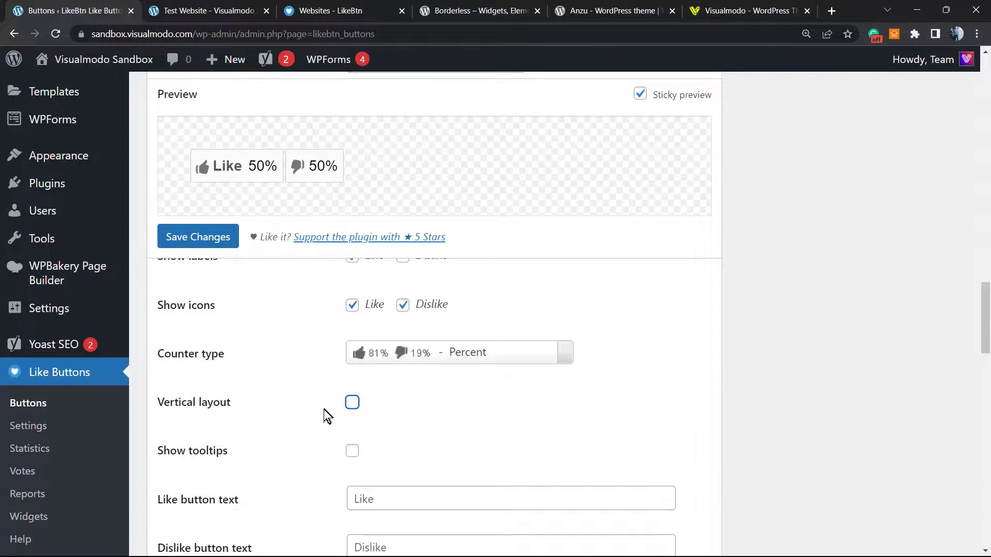
scroll(323, 410, down, 1)
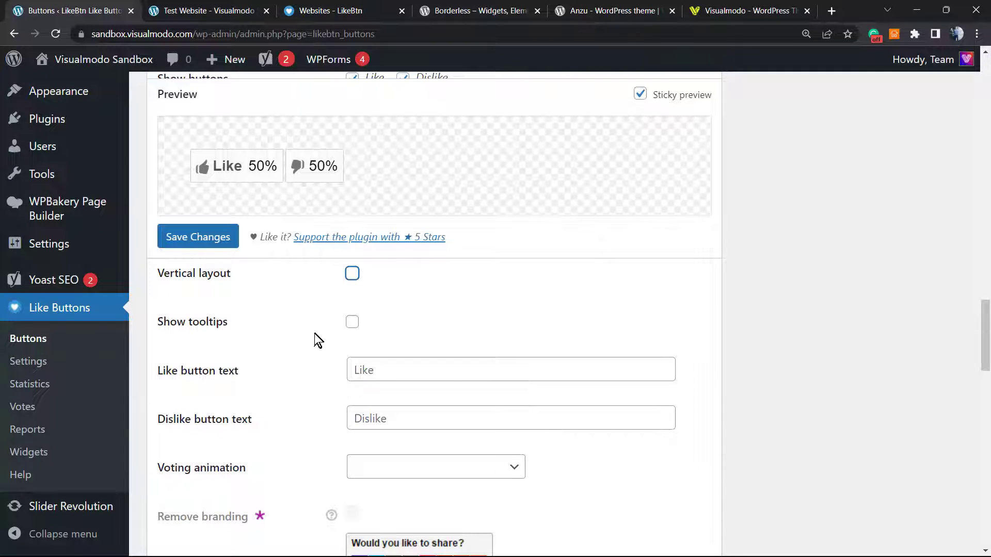
scroll(342, 348, down, 1)
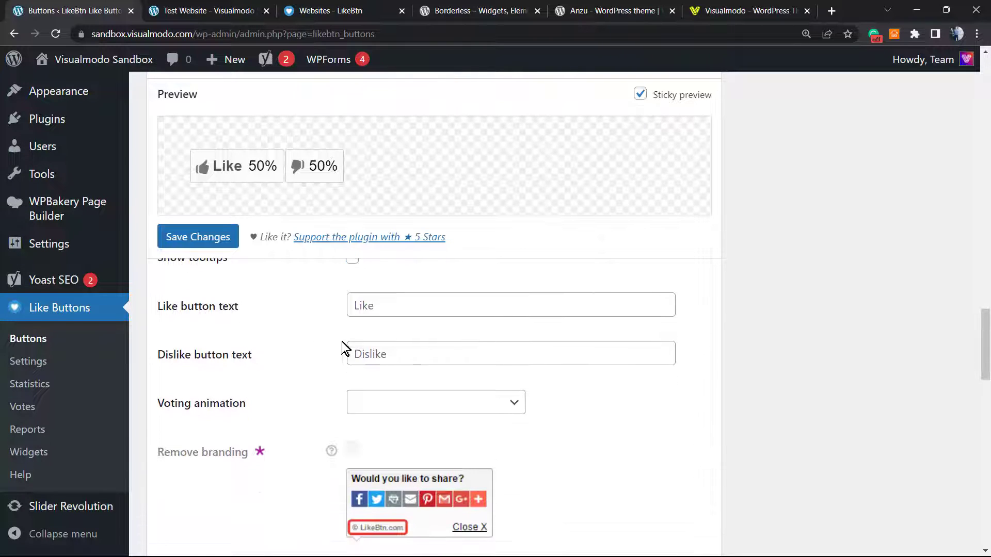
click(392, 305)
scroll(392, 356, down, 1)
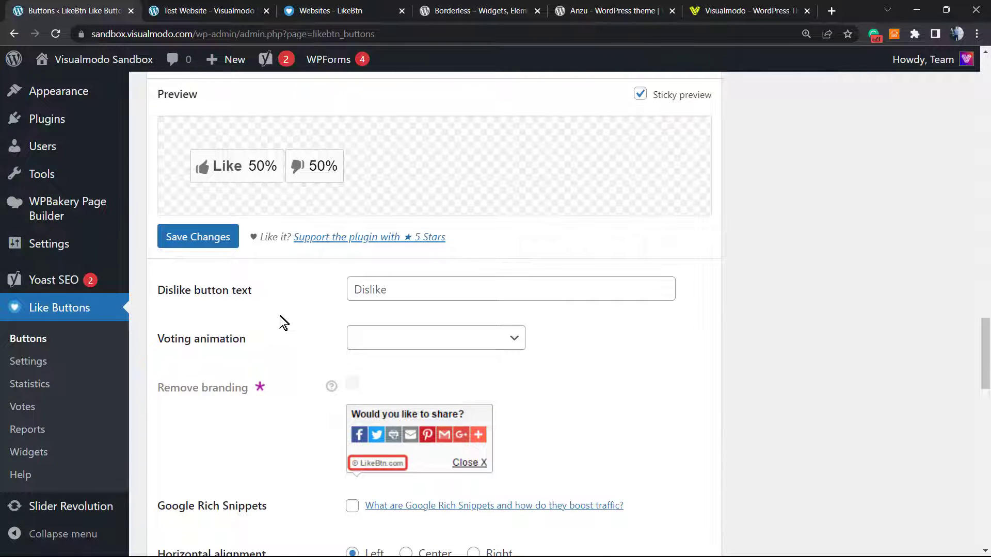
scroll(289, 309, down, 2)
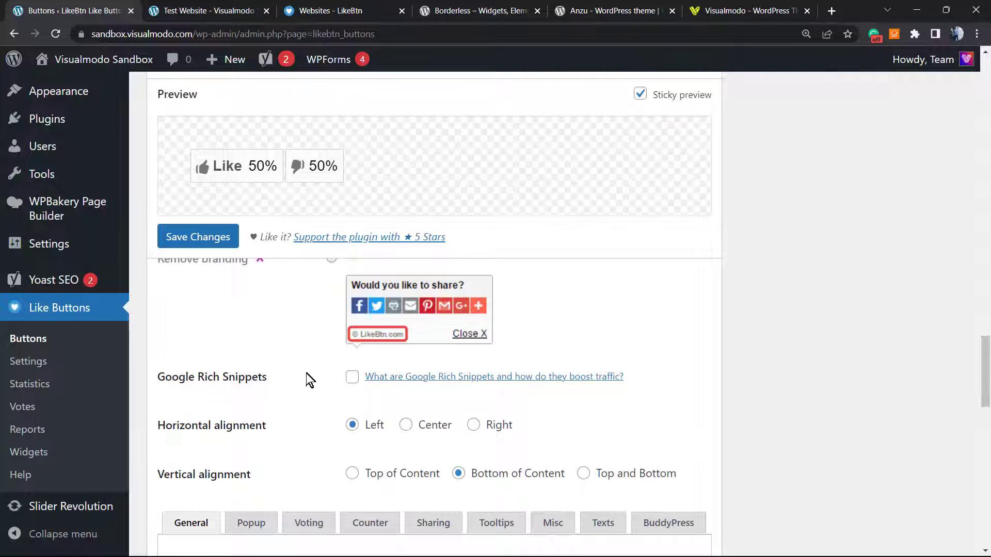
scroll(302, 376, up, 2)
scroll(361, 384, down, 1)
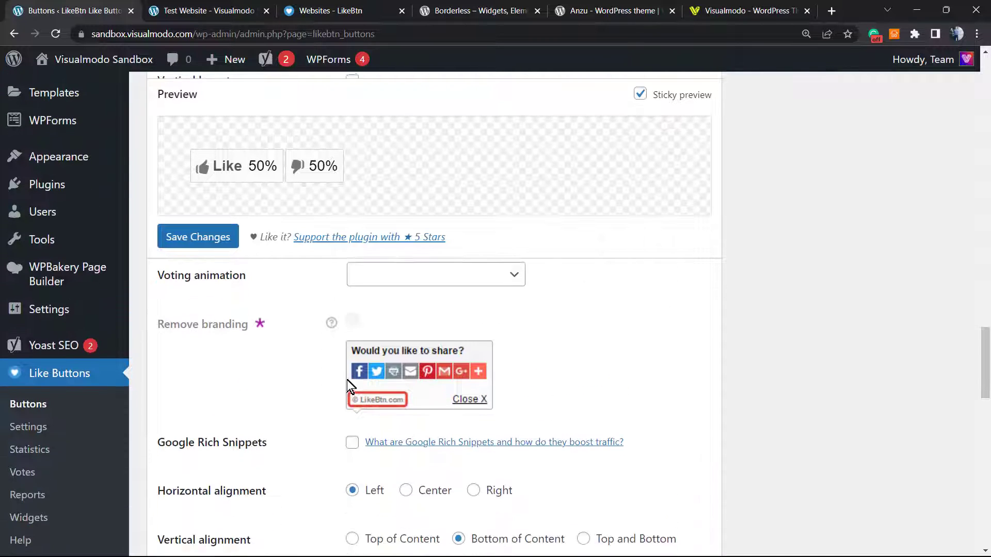
scroll(348, 381, up, 1)
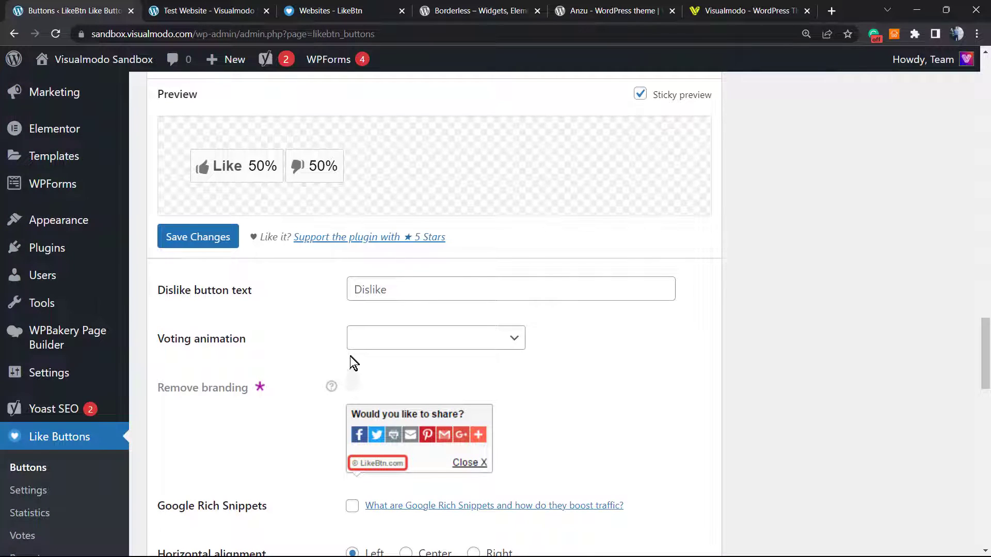
Step: Set the post button's voting animation to grow
scroll(382, 340, down, 2)
scroll(390, 336, up, 2)
click(395, 343)
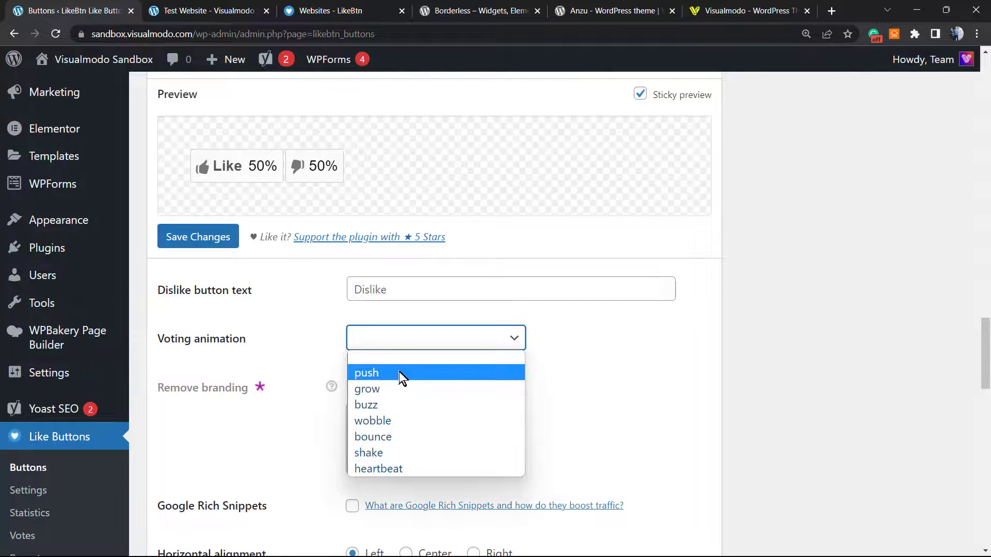
click(399, 389)
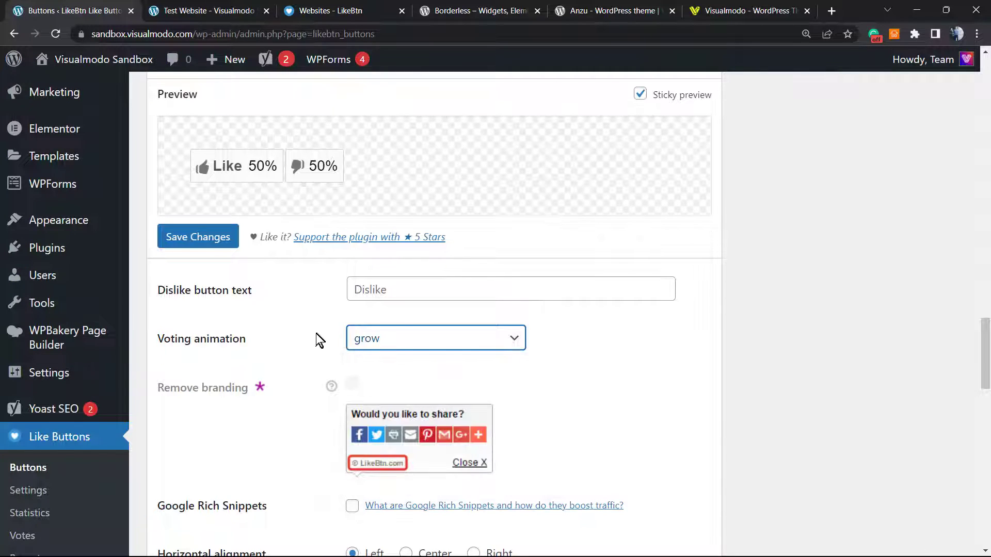
Step: Examine the Google Rich Snippets option, the alignment choices, and the general settings for excluding sections, categories and post/page IDs
scroll(316, 333, down, 4)
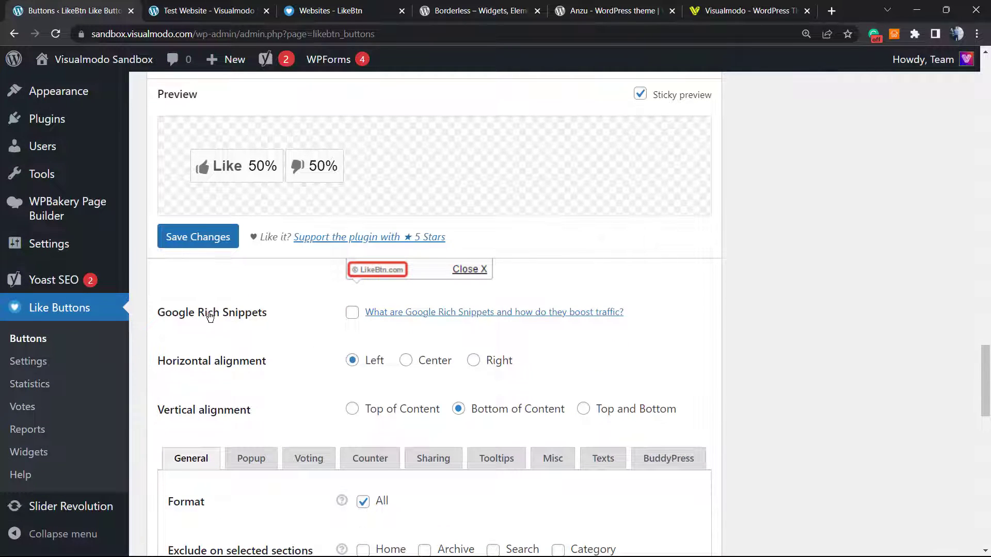
click(360, 316)
scroll(316, 367, down, 1)
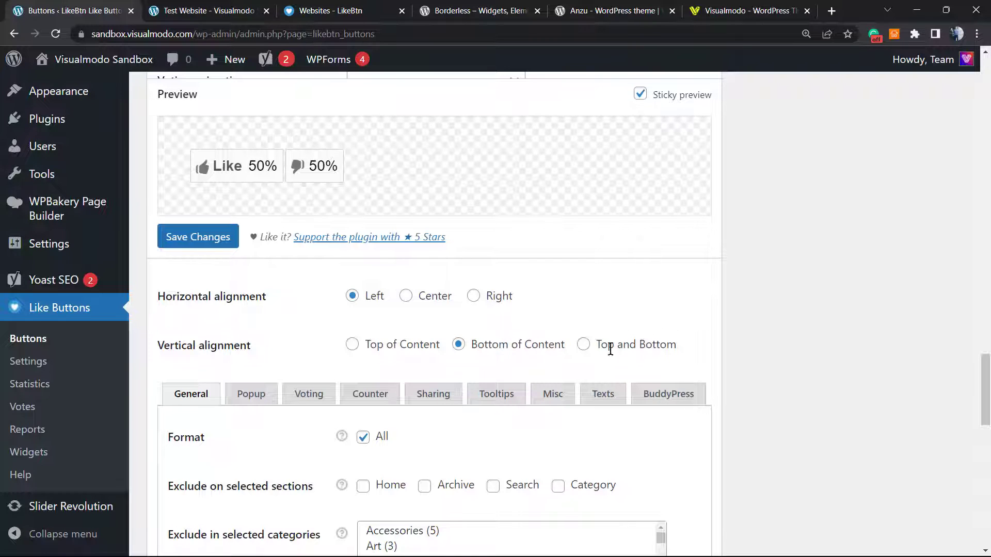
scroll(360, 342, down, 3)
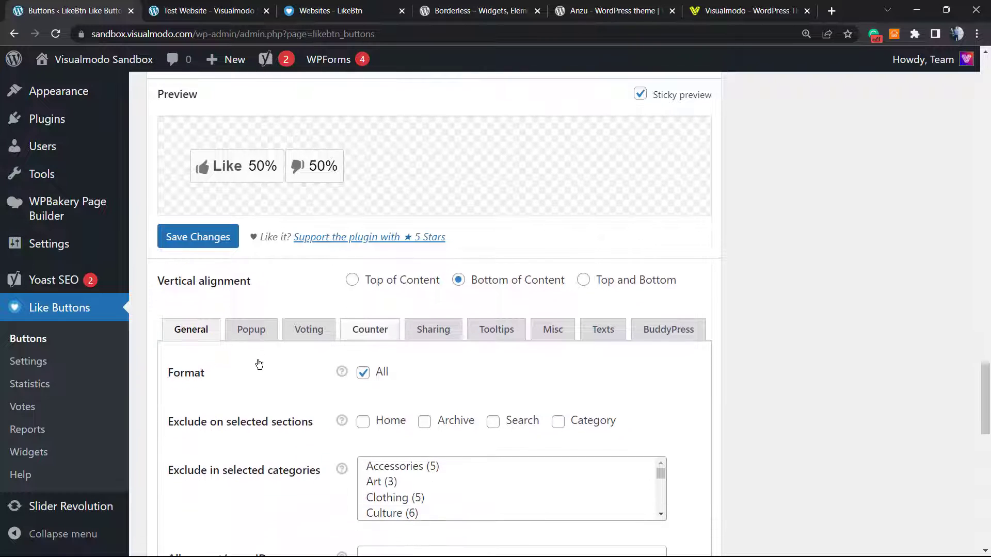
scroll(267, 319, up, 1)
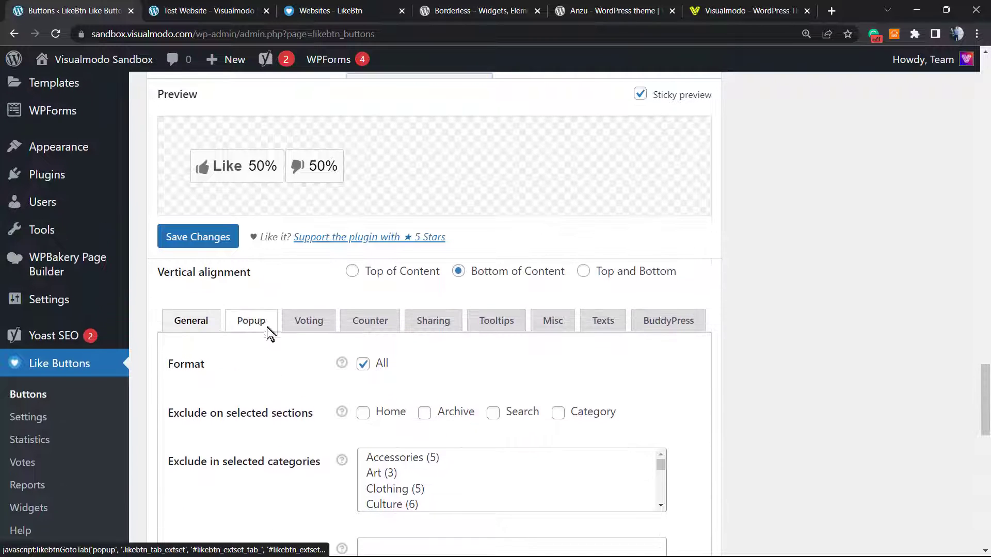
scroll(268, 330, down, 2)
scroll(413, 363, down, 4)
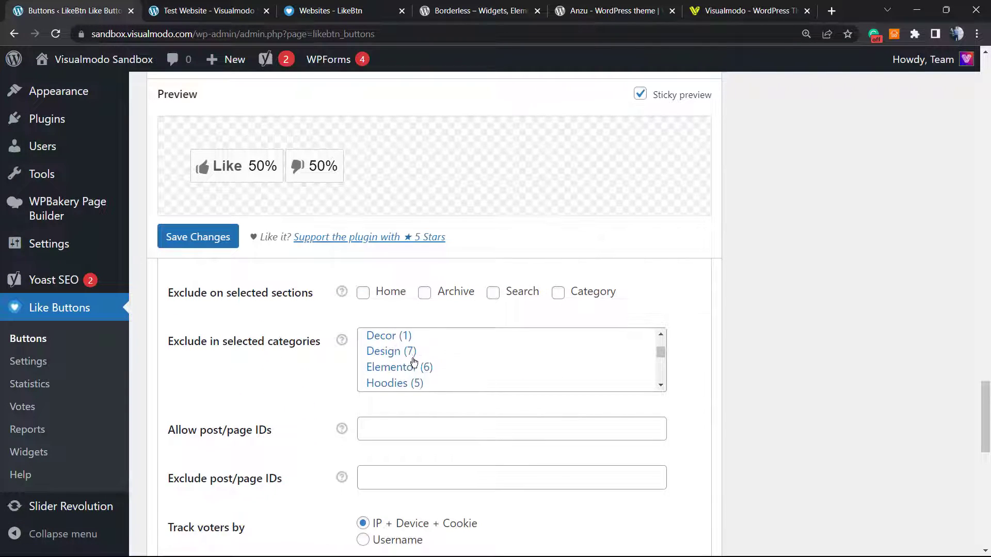
scroll(420, 361, down, 5)
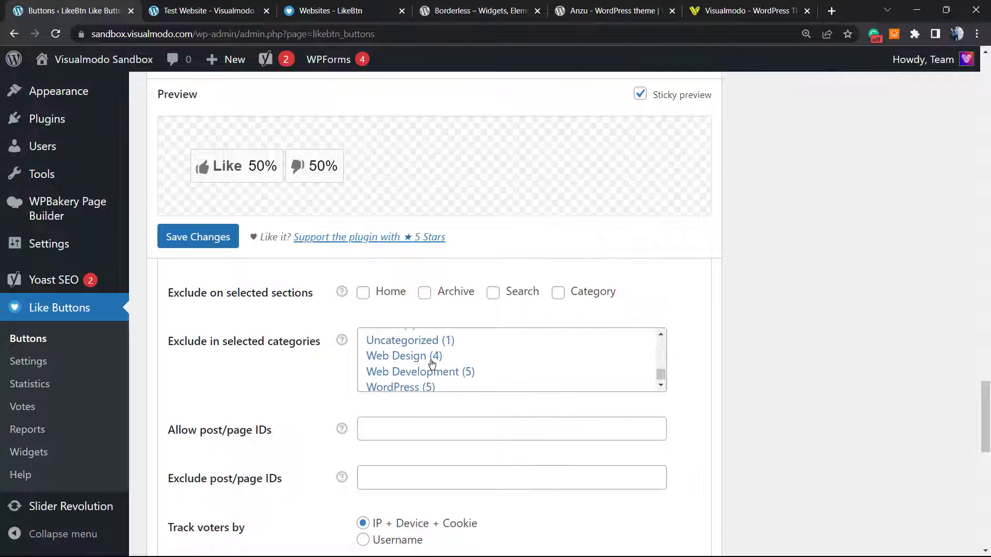
scroll(421, 361, up, 1)
scroll(408, 310, up, 2)
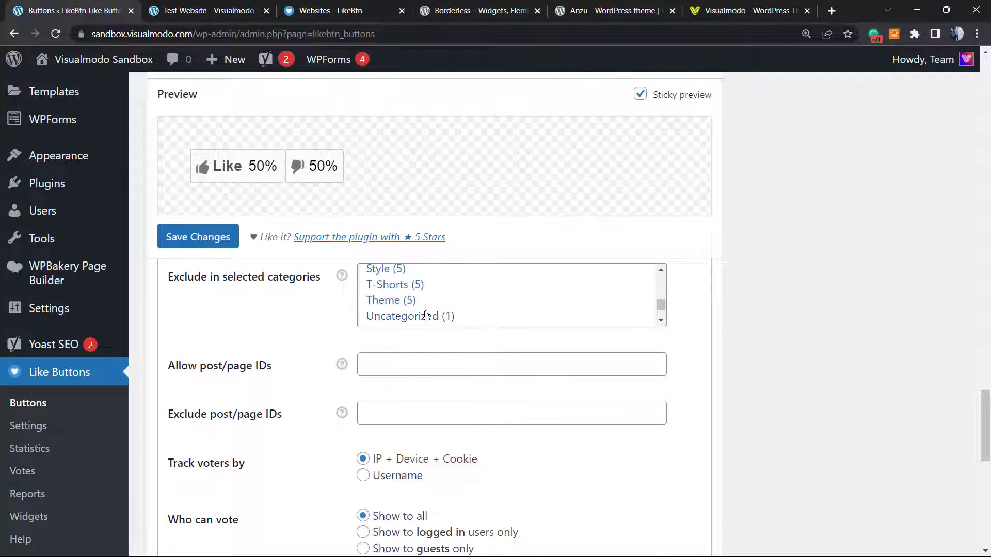
scroll(402, 315, down, 2)
scroll(272, 376, down, 3)
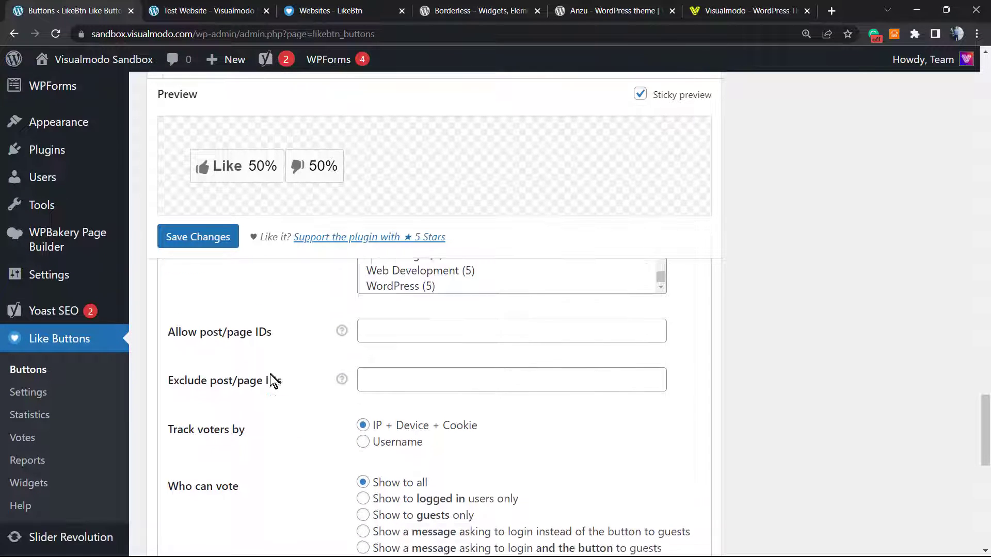
Step: Review the voter tracking, voting permission, like box and HTML options, and save the post button's settings
scroll(266, 380, down, 2)
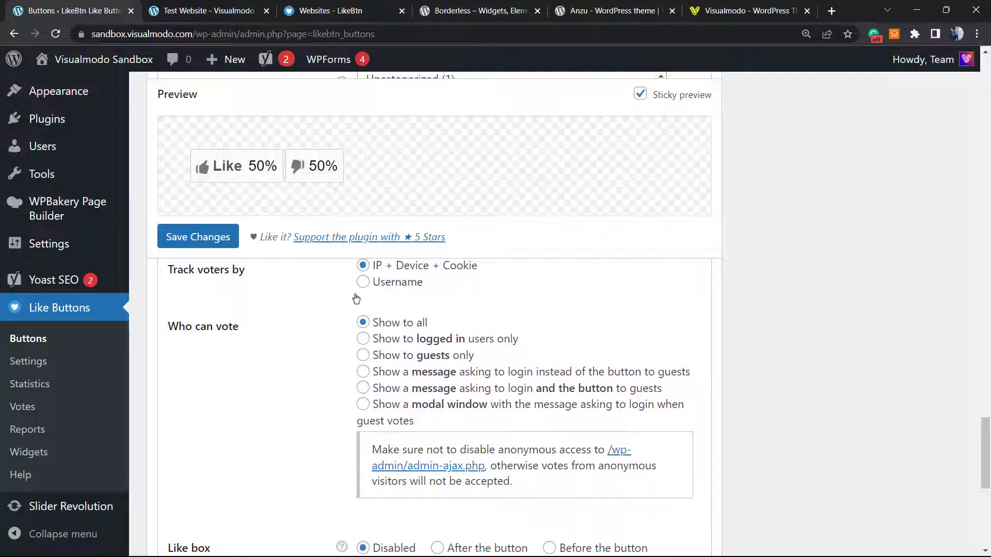
scroll(288, 345, down, 2)
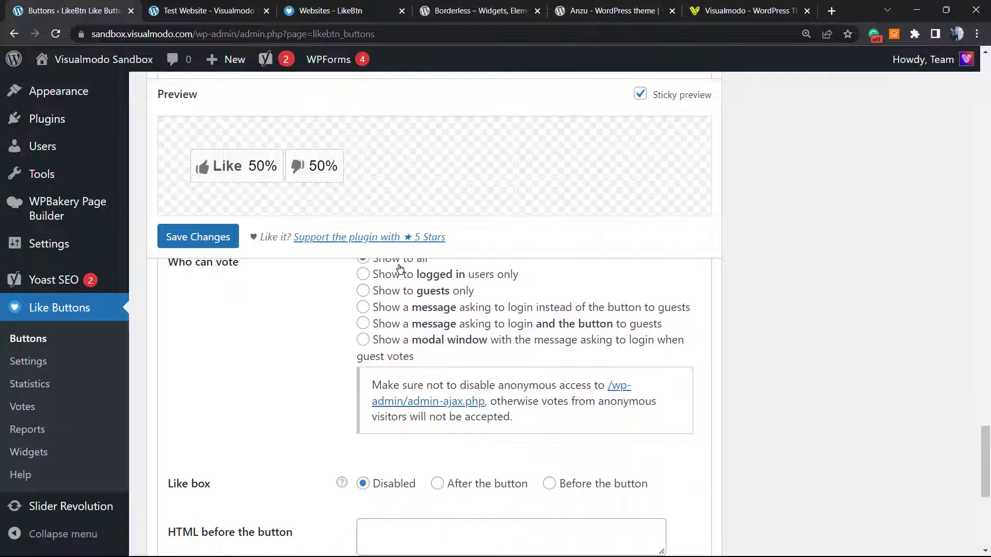
scroll(387, 305, up, 2)
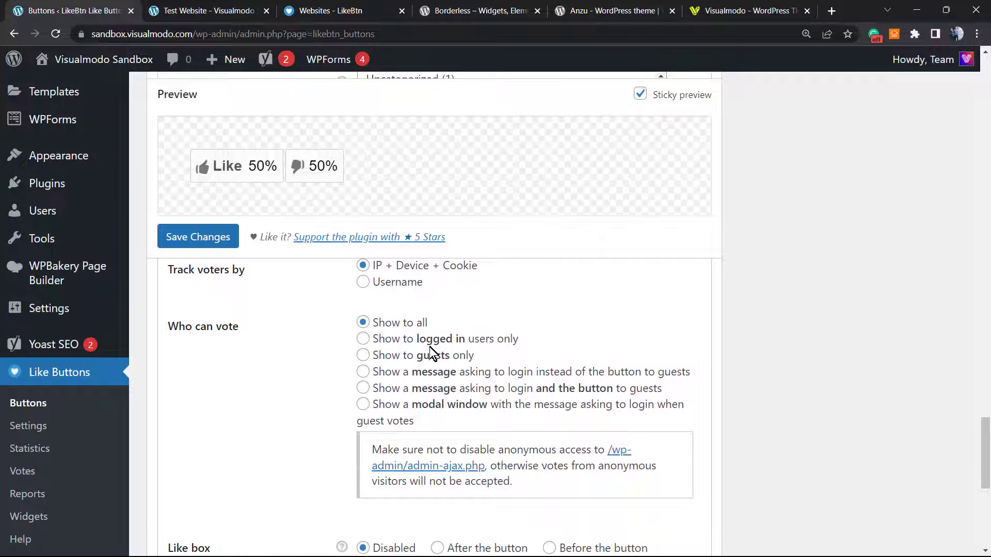
scroll(318, 349, down, 3)
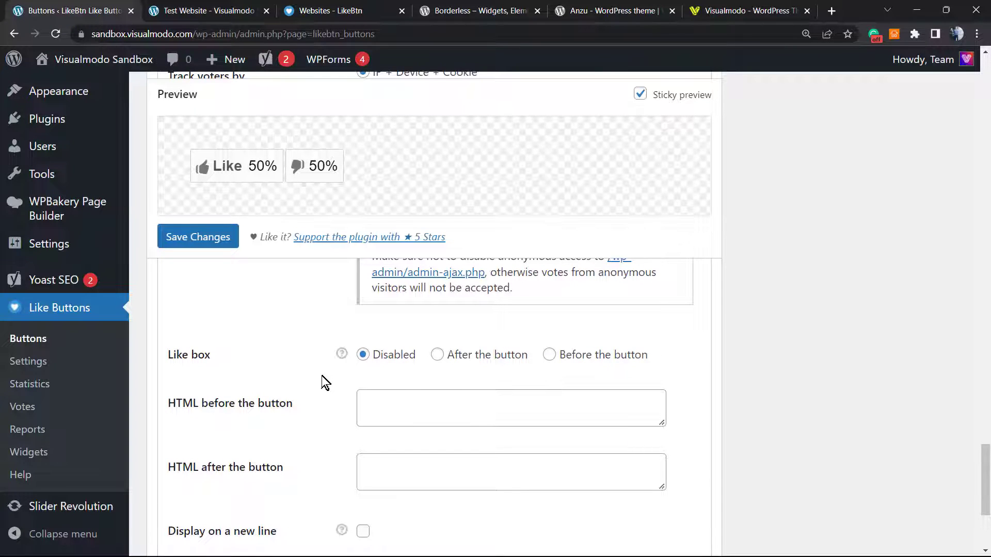
scroll(315, 361, down, 2)
scroll(283, 383, down, 2)
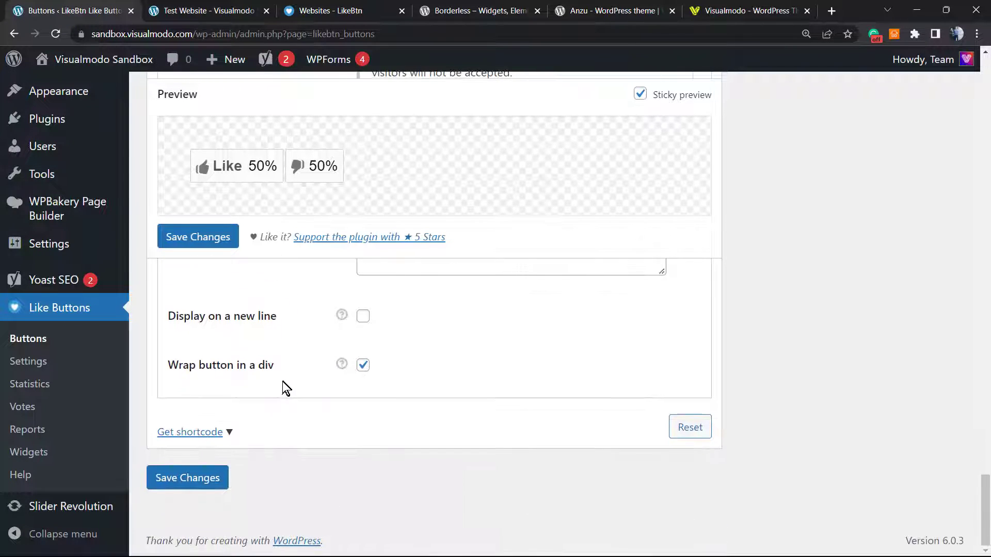
click(194, 484)
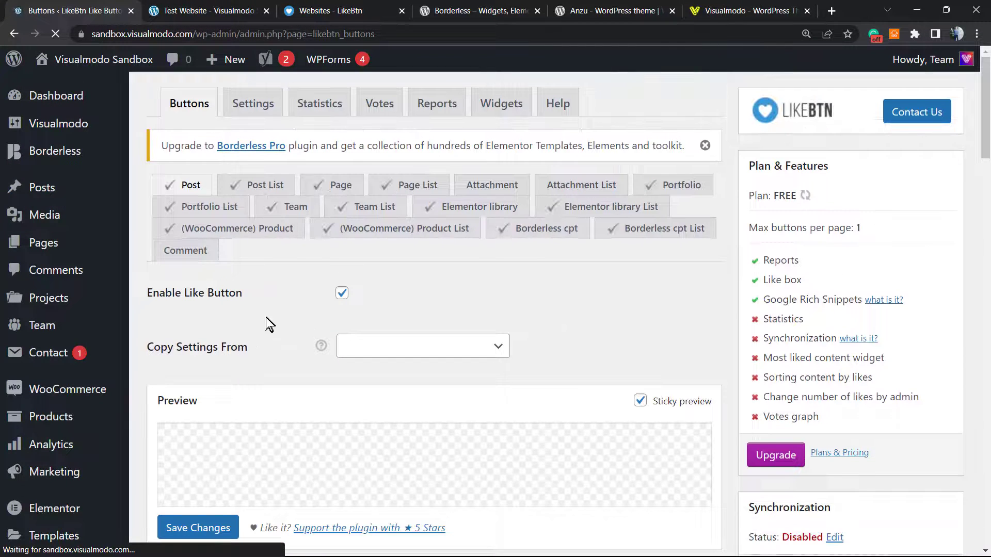
Step: Disable the like button for the Page content type and save the change
click(334, 185)
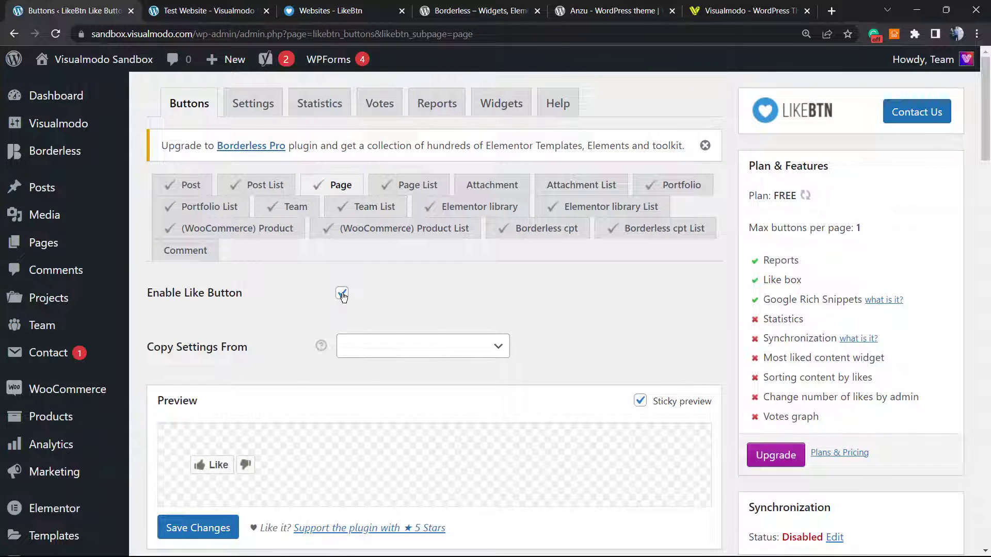
click(341, 294)
click(188, 329)
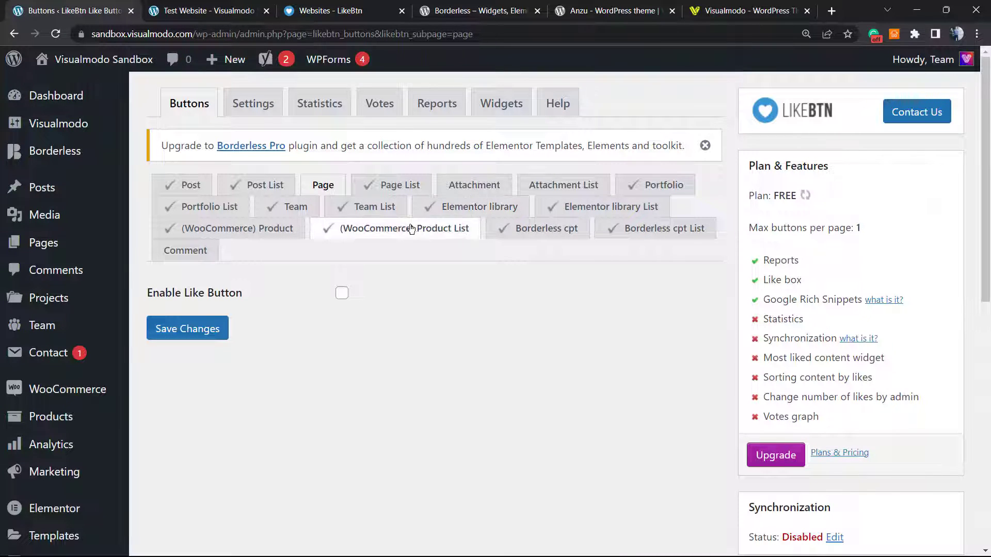
Step: Disable the like button for the (WooCommerce) Product content type and save the change
click(230, 237)
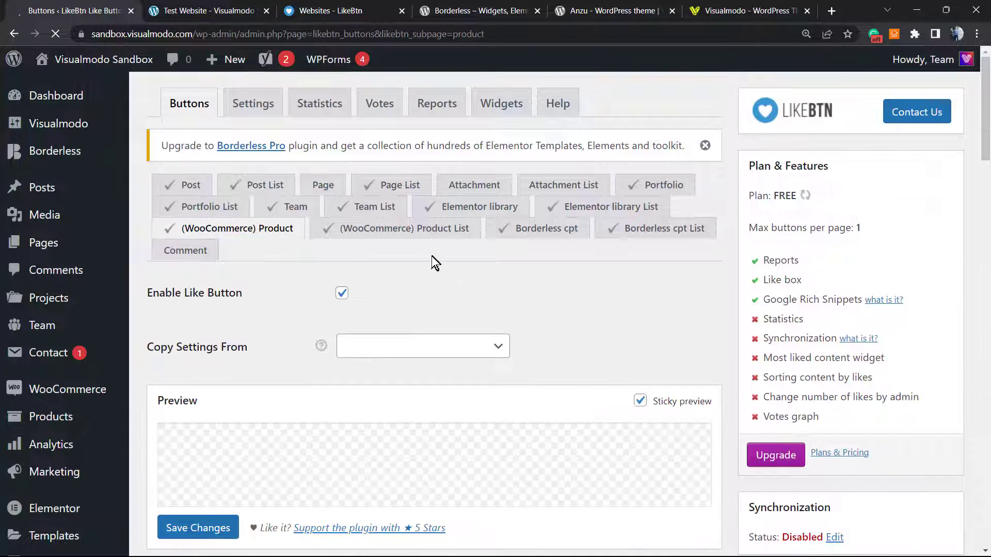
click(342, 294)
click(190, 341)
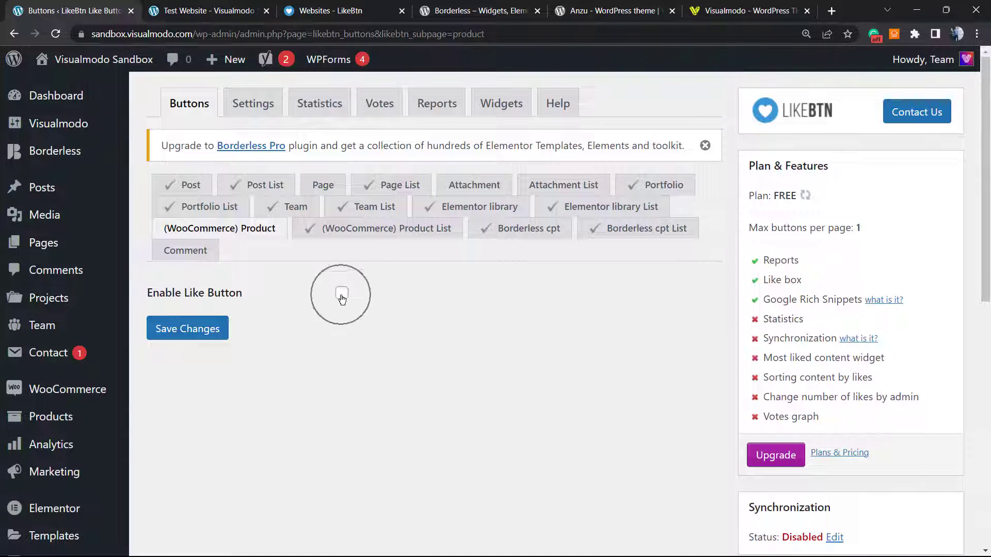
Step: Disable the like button for the Post List content type and save the change
click(274, 182)
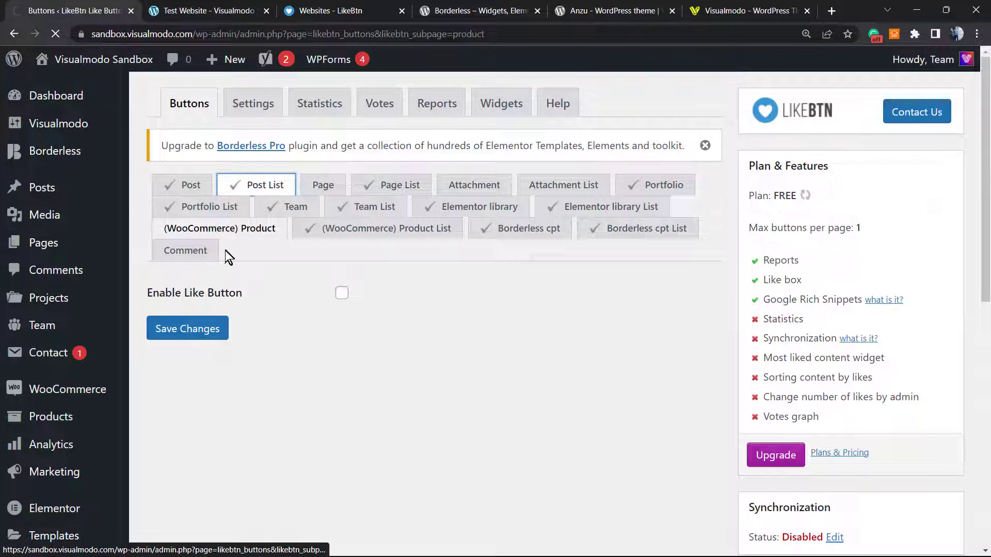
click(342, 293)
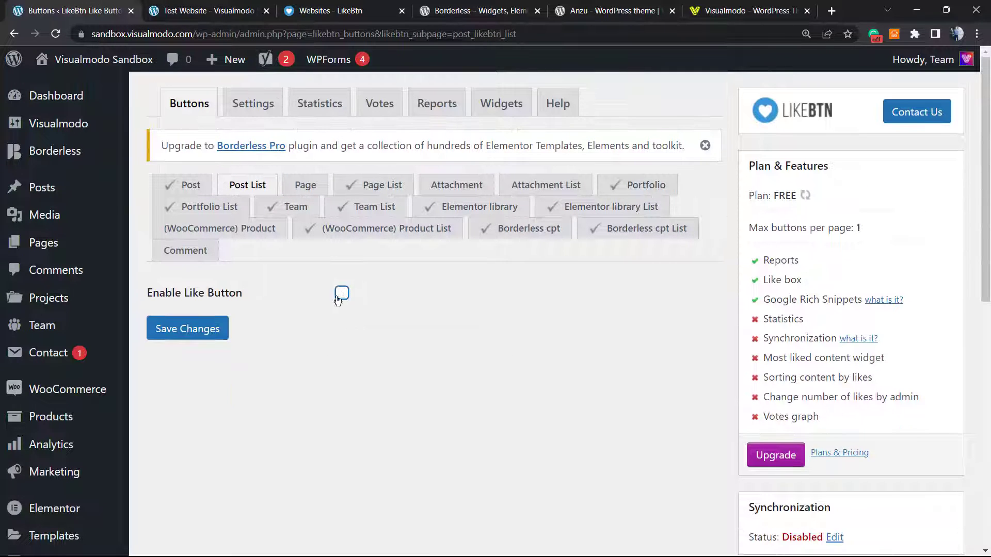
click(198, 330)
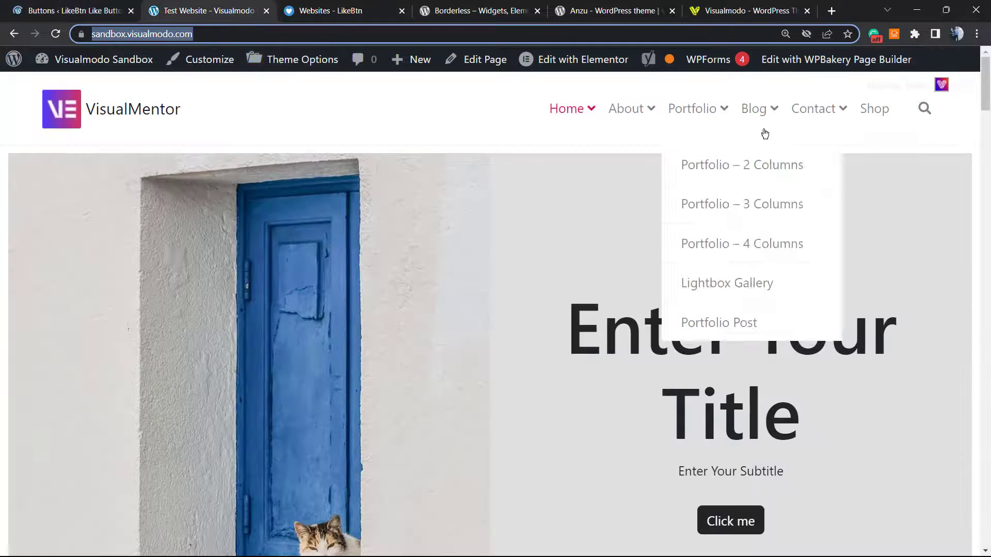
Step: Reload the live site, open the blog post "Your Online Blog Made Easy" and find its like and dislike buttons
key(Return)
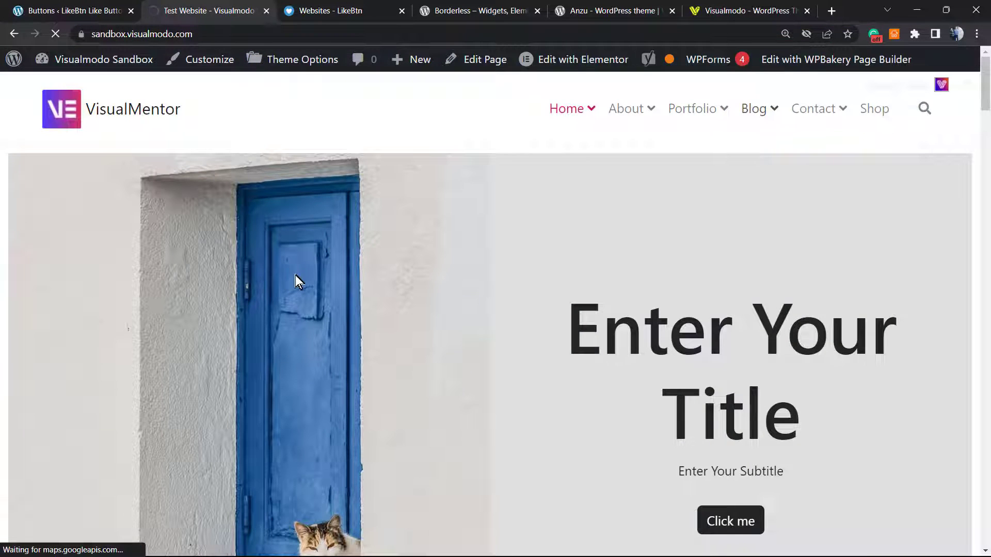
scroll(277, 242, down, 4)
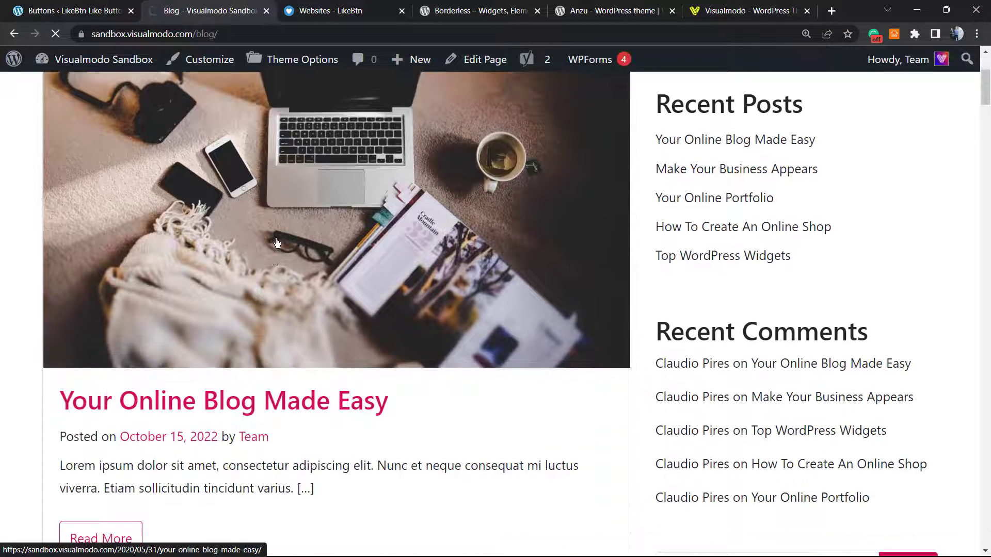
scroll(277, 242, down, 3)
click(274, 240)
scroll(254, 302, down, 15)
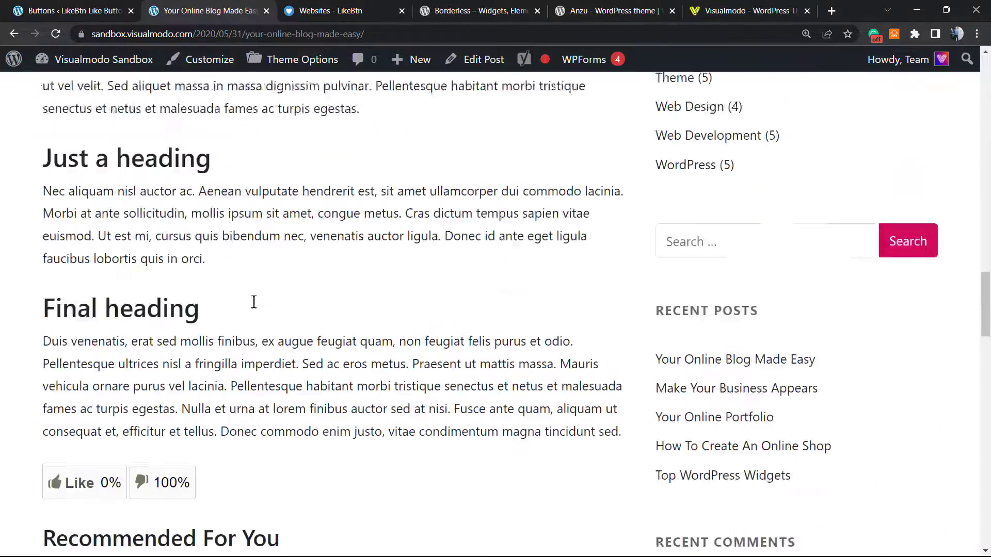
scroll(254, 302, down, 4)
scroll(217, 307, up, 1)
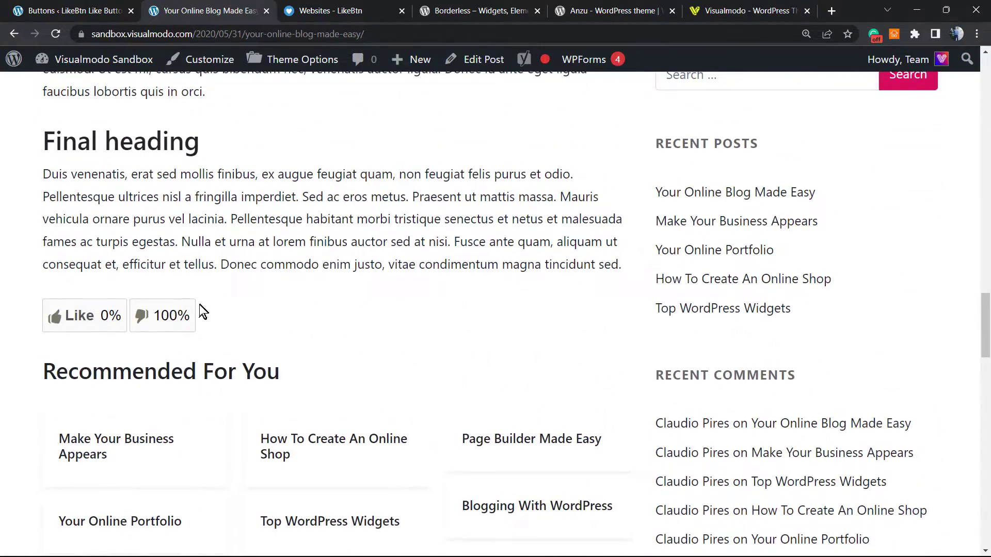
Step: Vote Like on the post to test the button on the live site
click(75, 316)
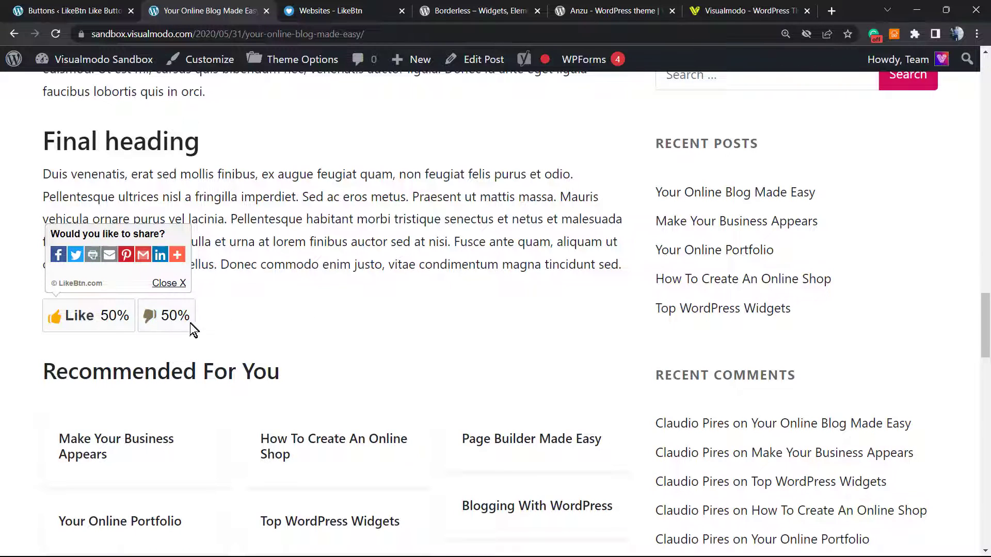
scroll(208, 325, down, 3)
scroll(288, 217, up, 5)
scroll(288, 217, up, 5)
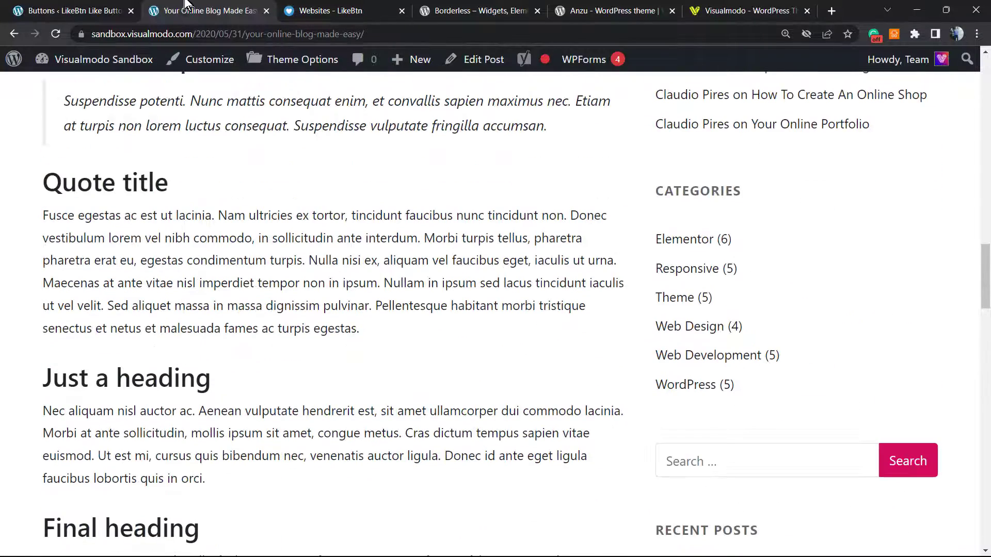
Step: Return to the LikeBtn plugin admin and review its statistics and recorded votes
click(117, 6)
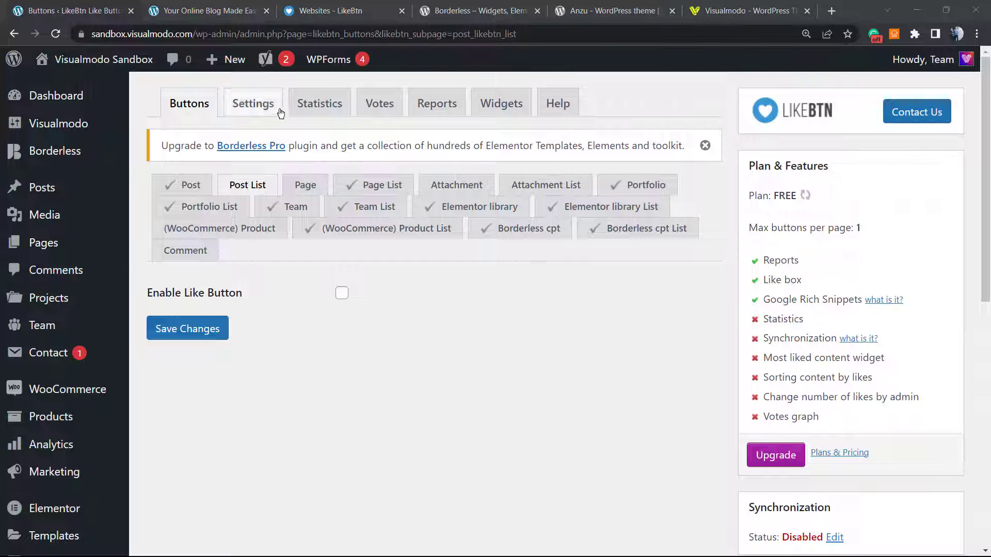
click(317, 103)
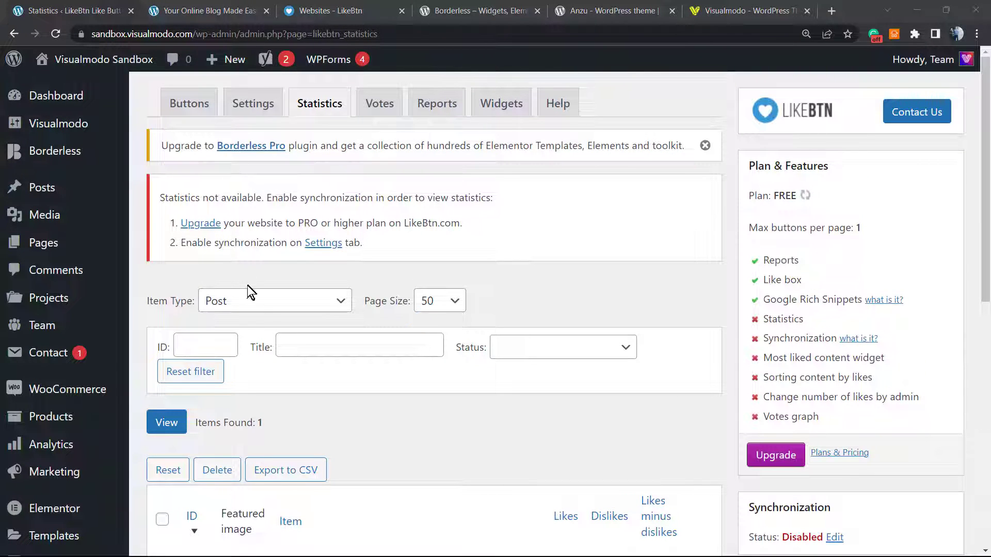
scroll(247, 302, down, 5)
scroll(321, 379, up, 5)
click(379, 104)
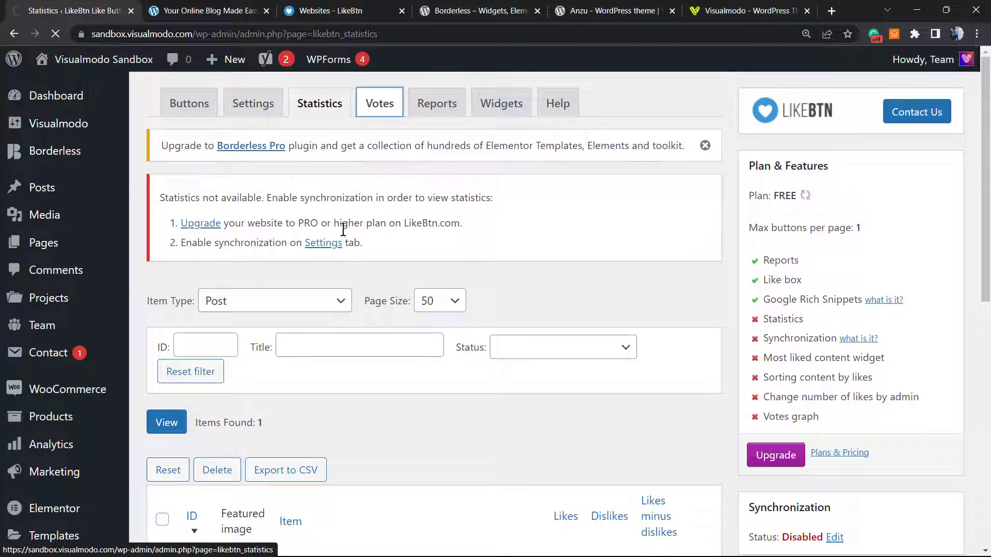
scroll(281, 281, down, 3)
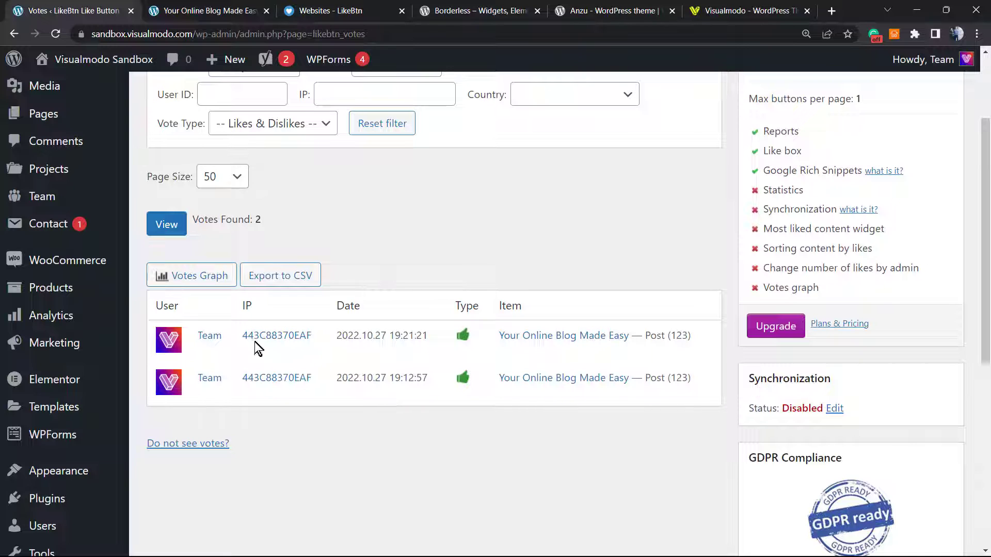
scroll(336, 398, up, 3)
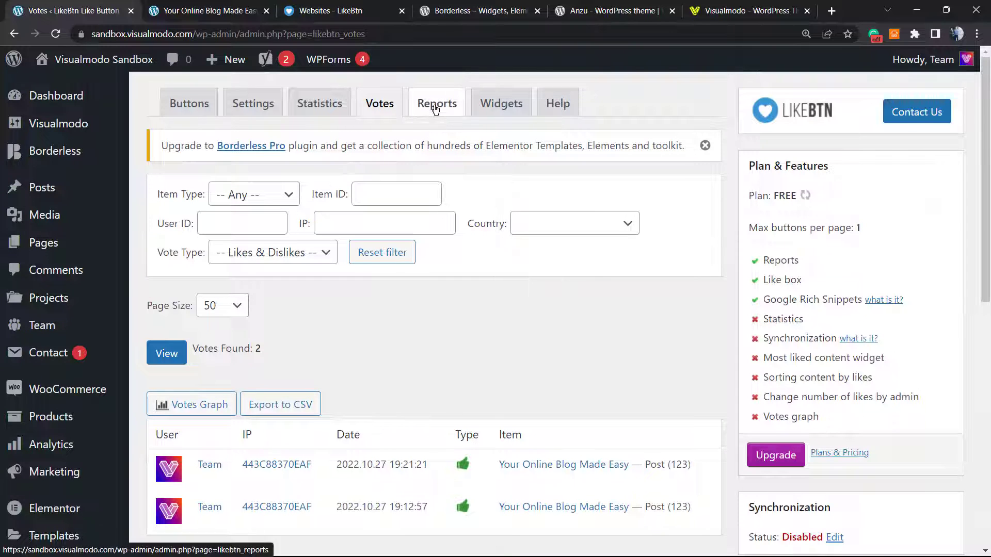
Step: Review the LikeBtn vote reports and the available Most Liked Content and Liked by User widgets
click(417, 110)
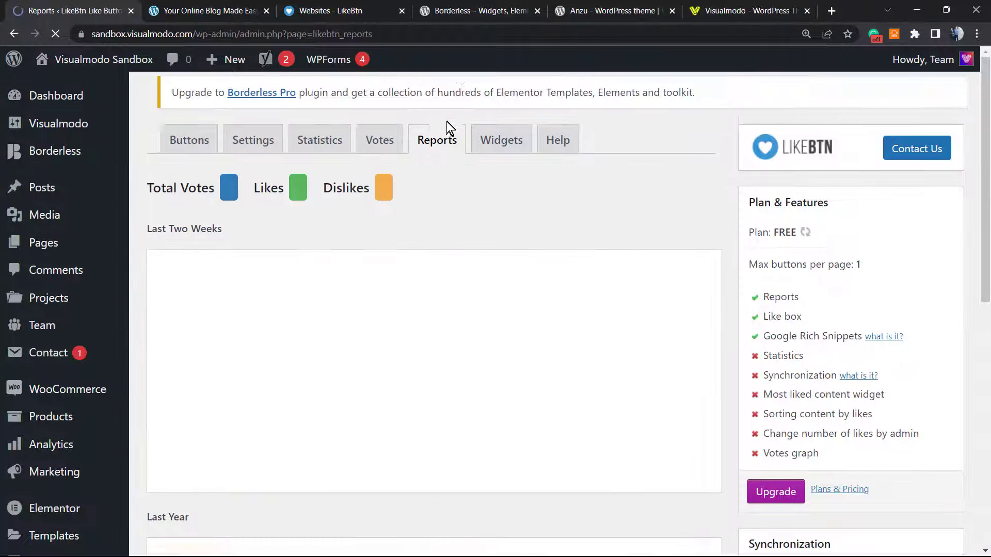
scroll(363, 258, down, 8)
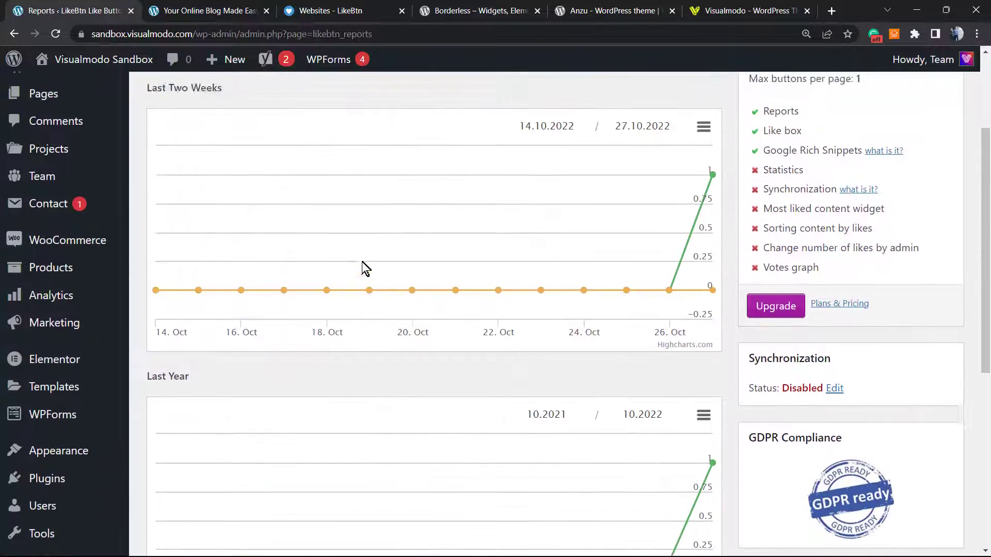
scroll(361, 276, up, 8)
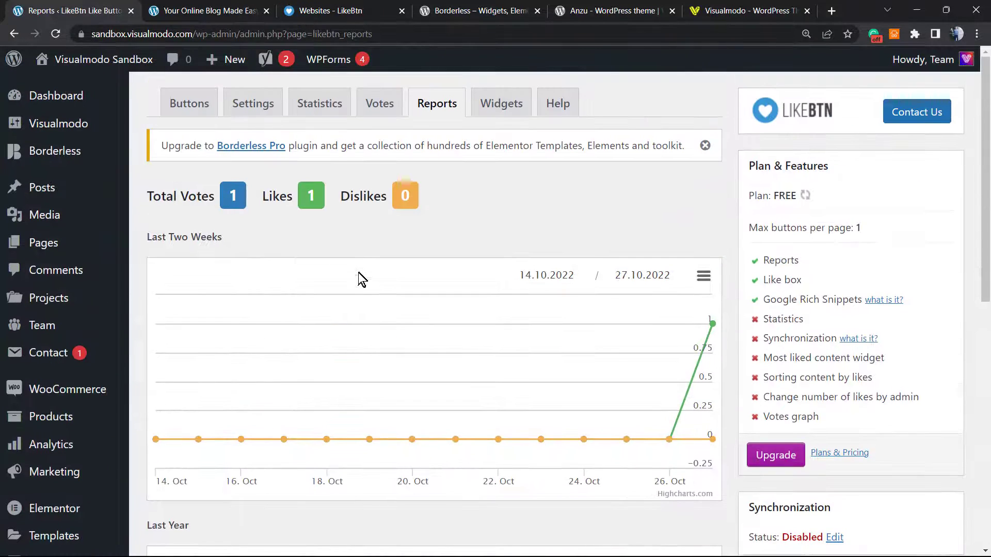
click(507, 100)
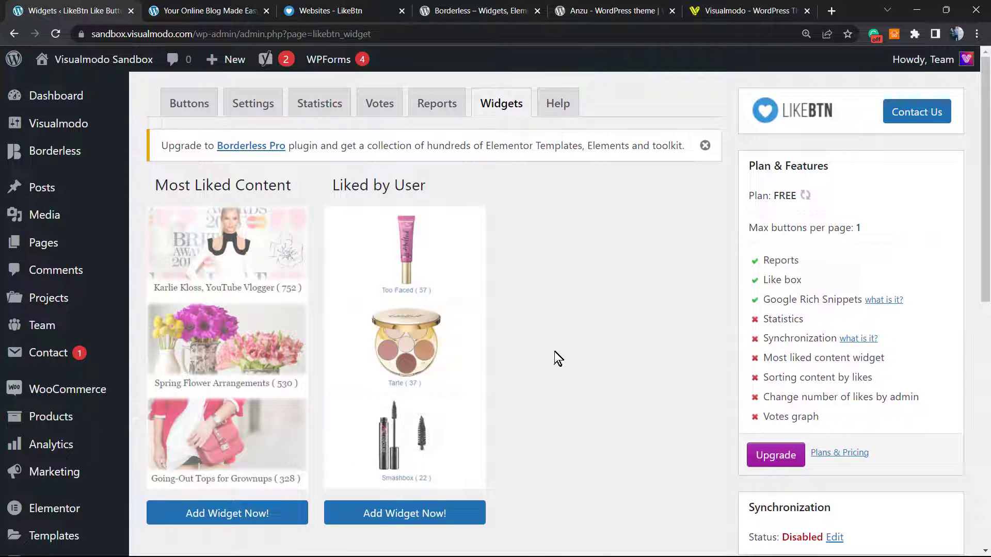
scroll(553, 352, down, 2)
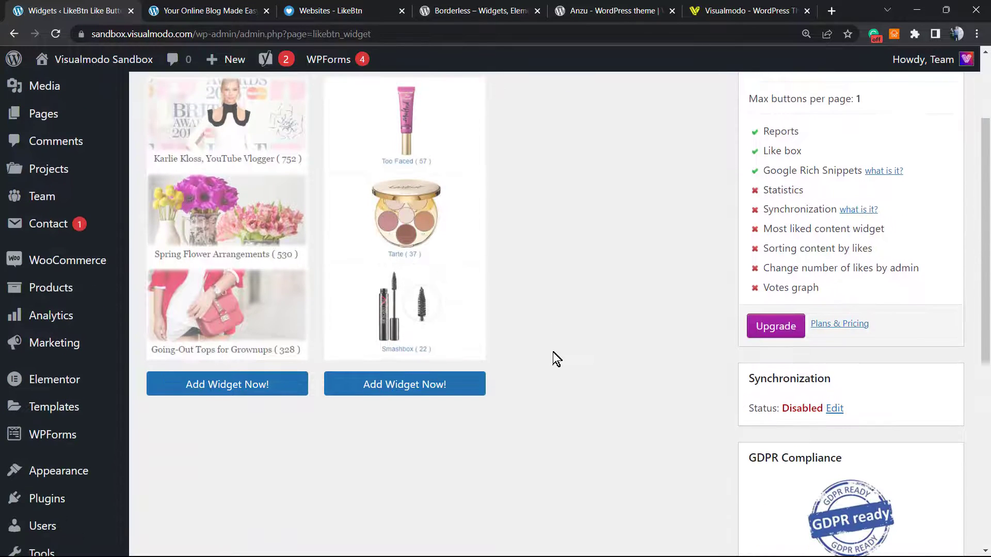
scroll(553, 352, up, 2)
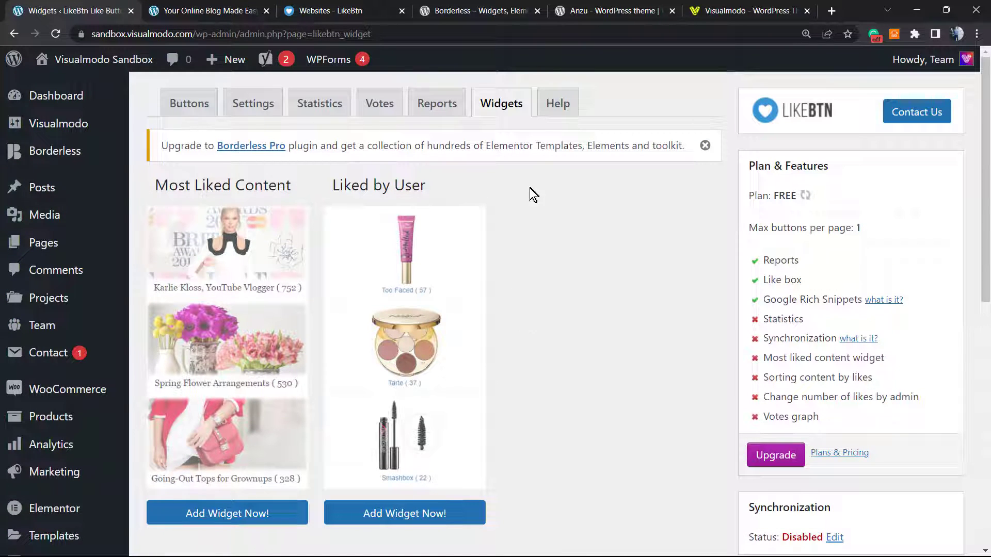
Step: Look at the LikeBtn account's website list, and return to the live post to recheck its vote buttons
click(467, 10)
click(361, 10)
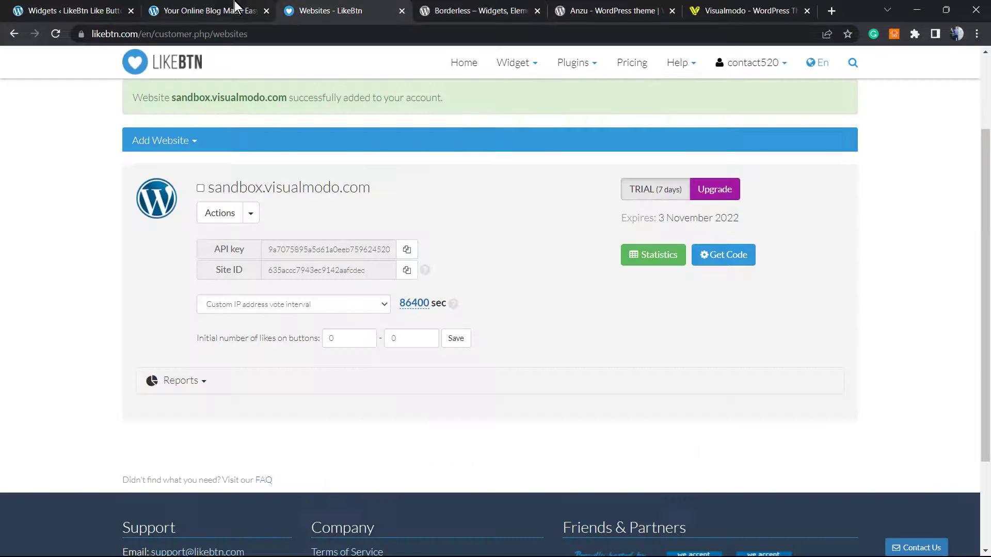
click(235, 7)
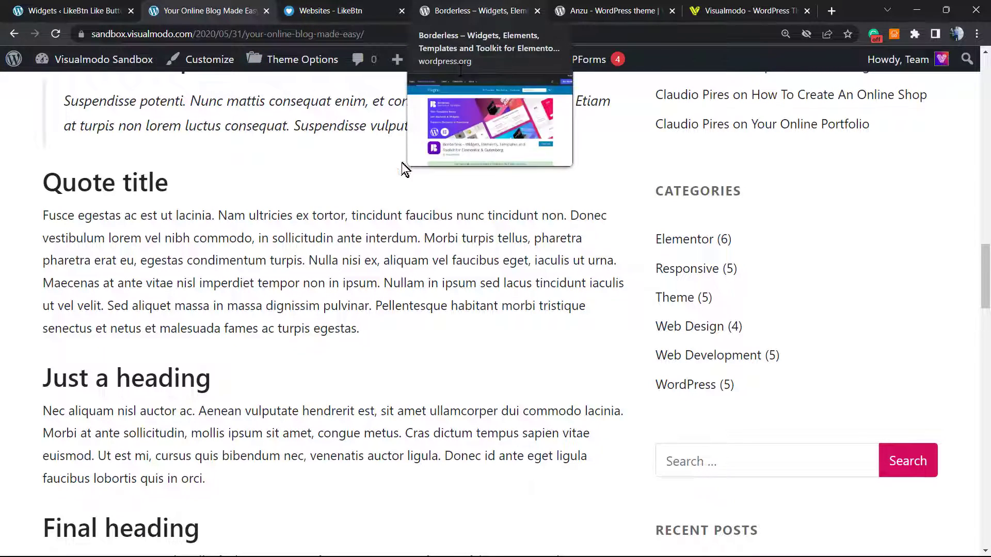
scroll(346, 218, down, 12)
scroll(345, 217, up, 5)
Step: View the Borderless plugin page and the Anzu theme page on WordPress.org, highlighting each one's name
key(ctrl+4)
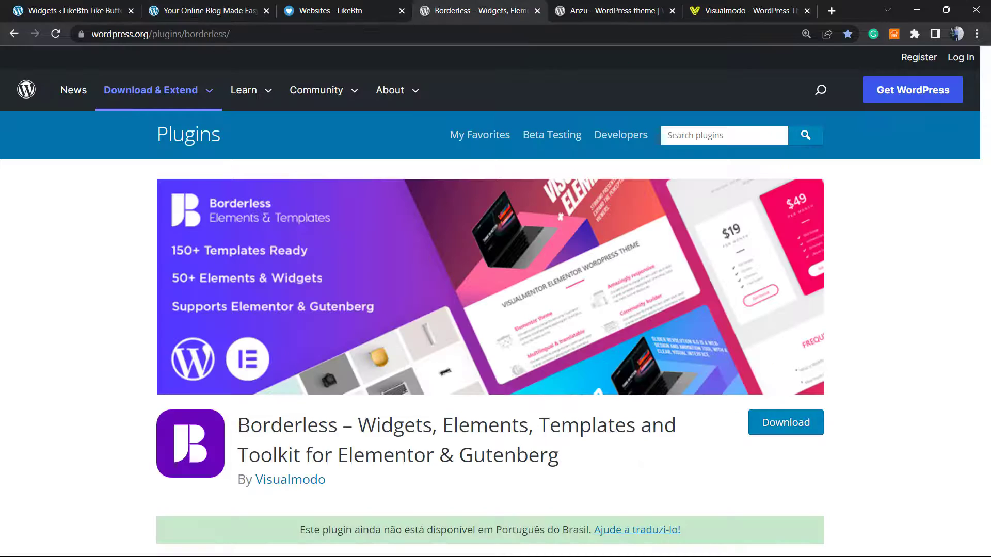
double_click(293, 426)
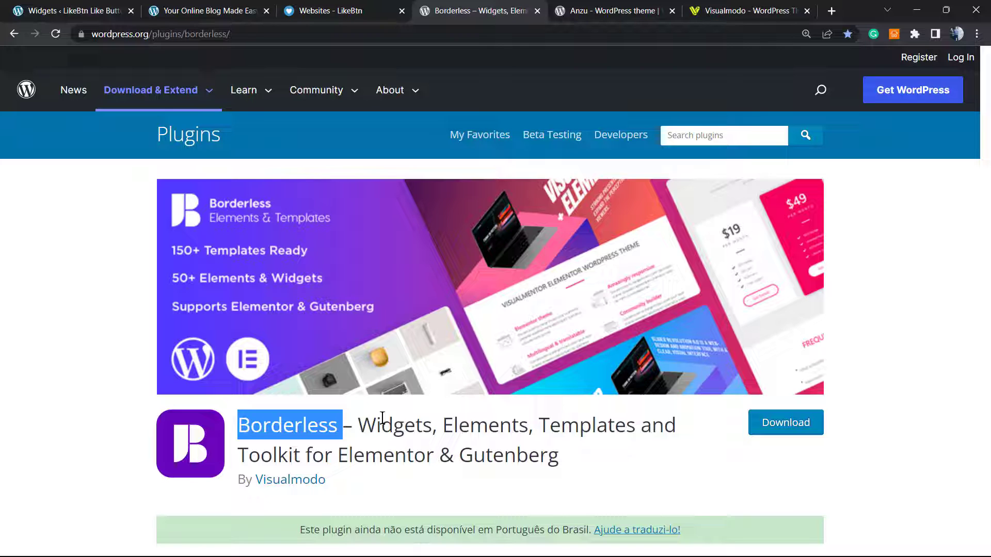
click(637, 9)
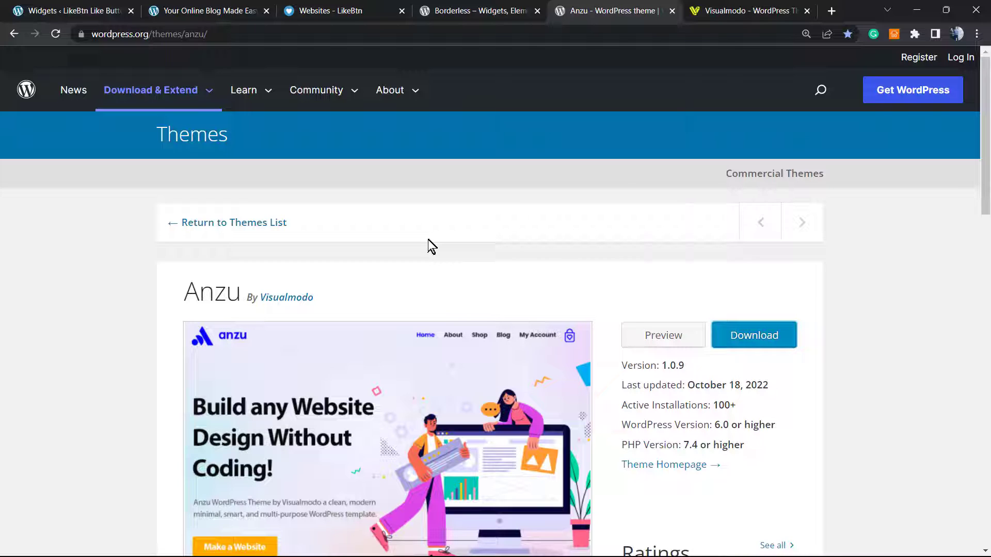
double_click(216, 284)
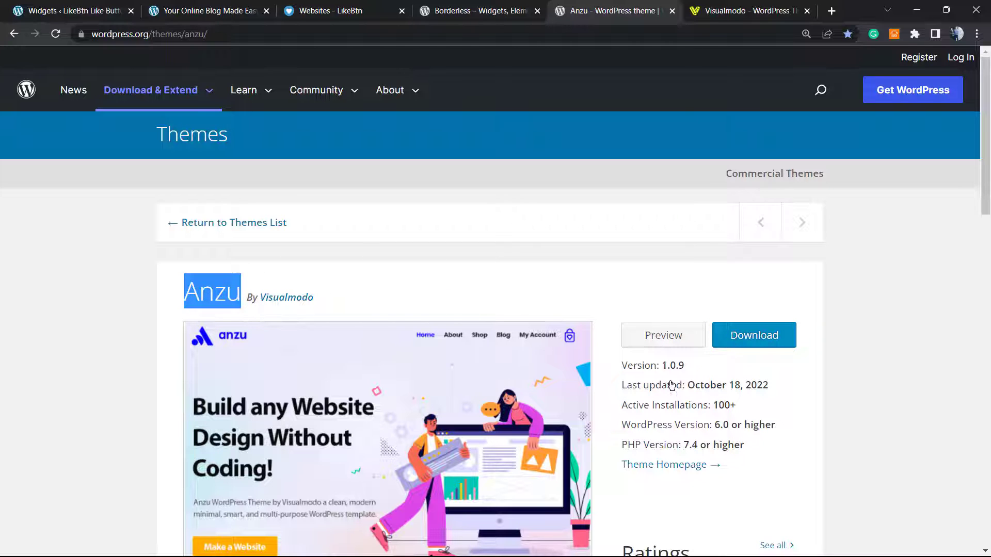
scroll(572, 370, down, 2)
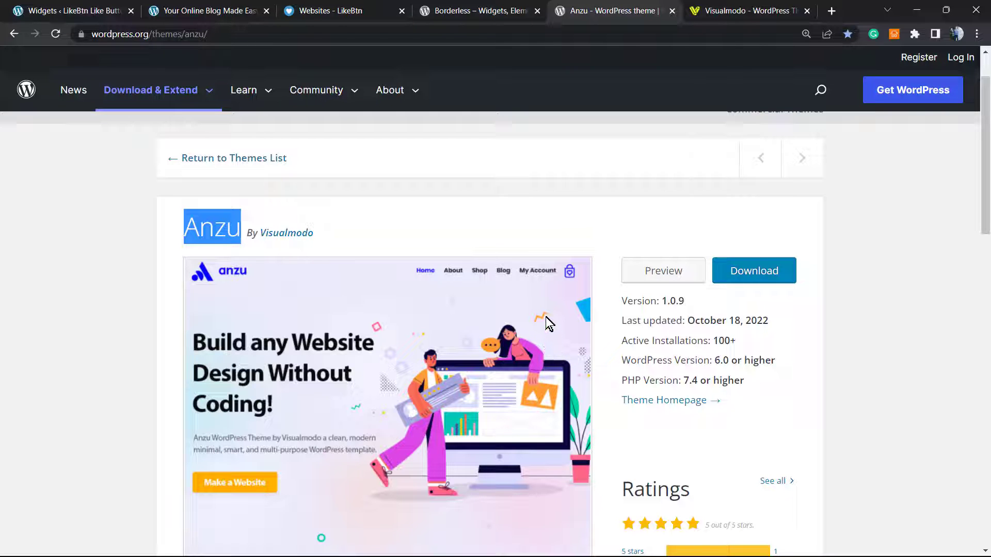
Step: Visit the Visualmodo homepage and highlight its headline and introductory text
click(701, 8)
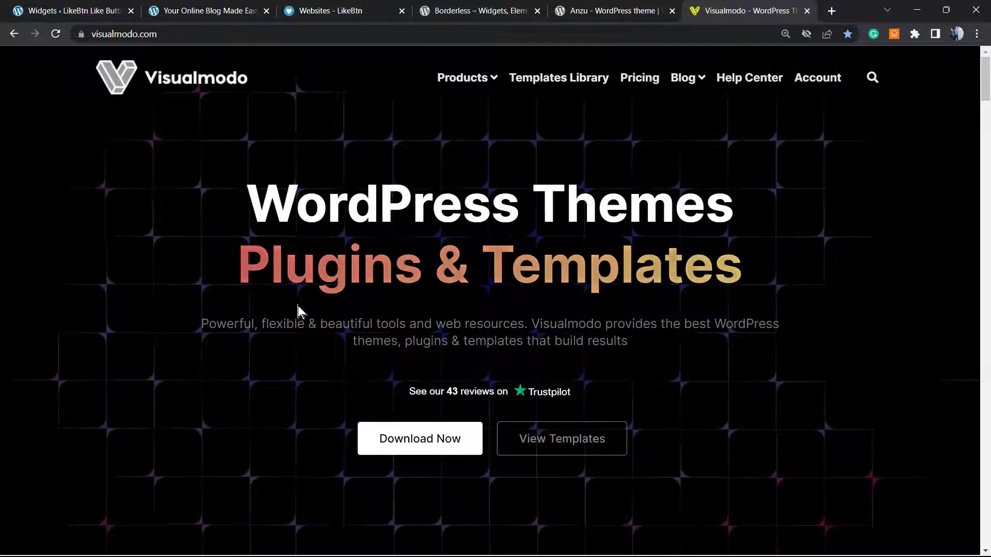
drag(247, 222, 703, 341)
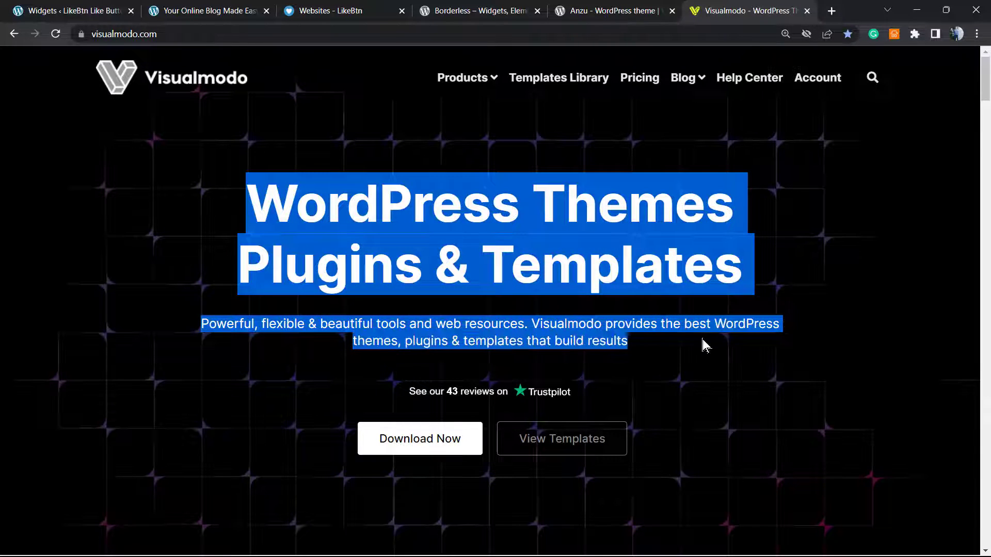
click(362, 209)
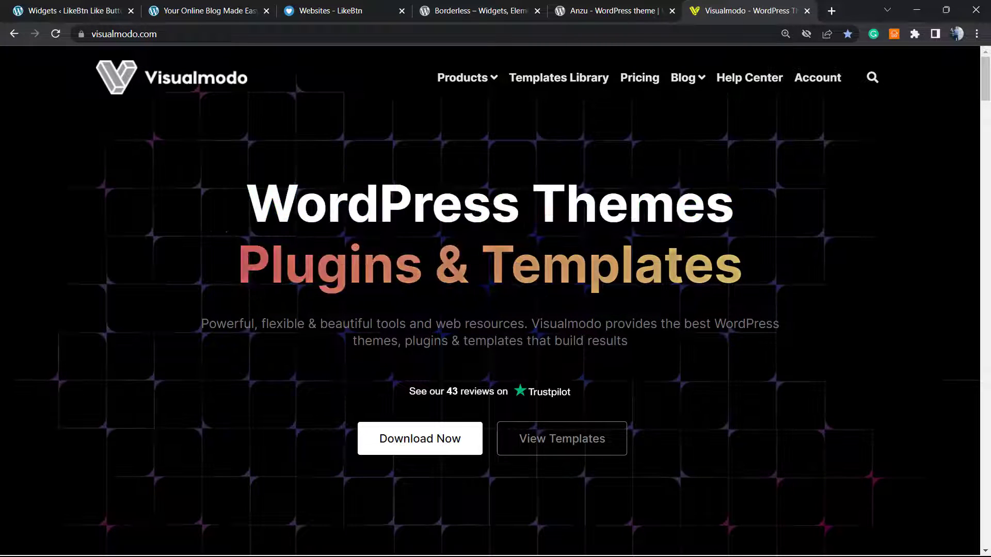
Step: Open Visualmodo's Templates Library and browse through the starter website templates
click(559, 77)
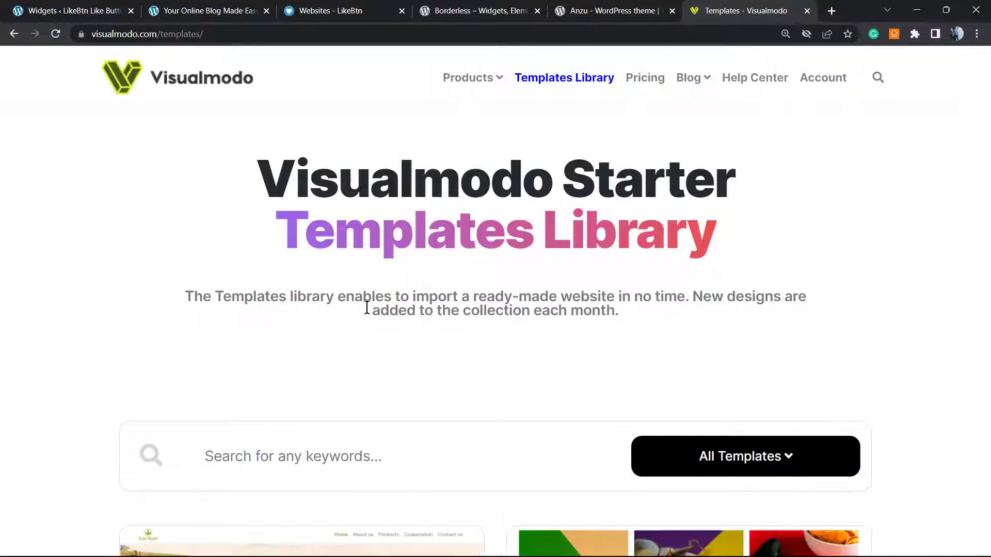
scroll(359, 304, down, 10)
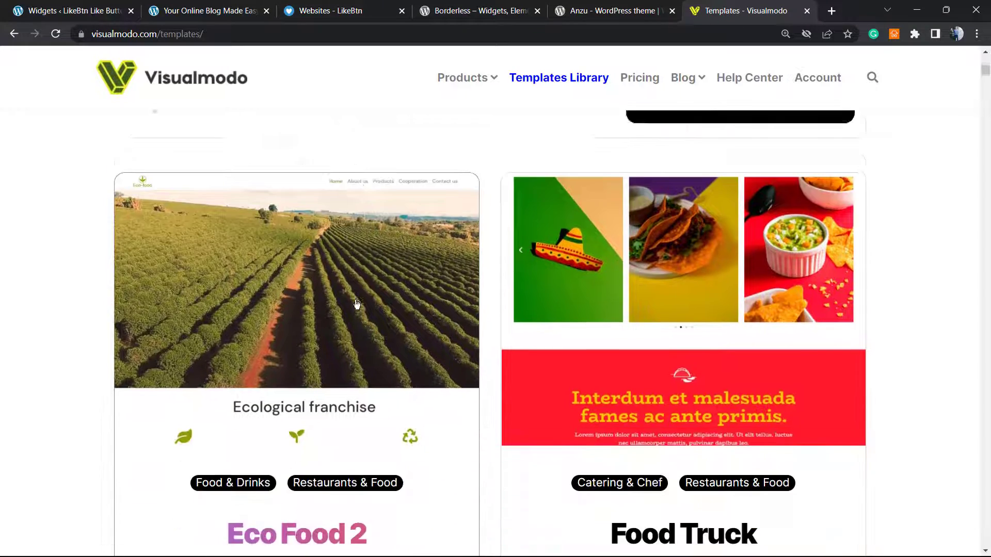
scroll(356, 304, down, 4)
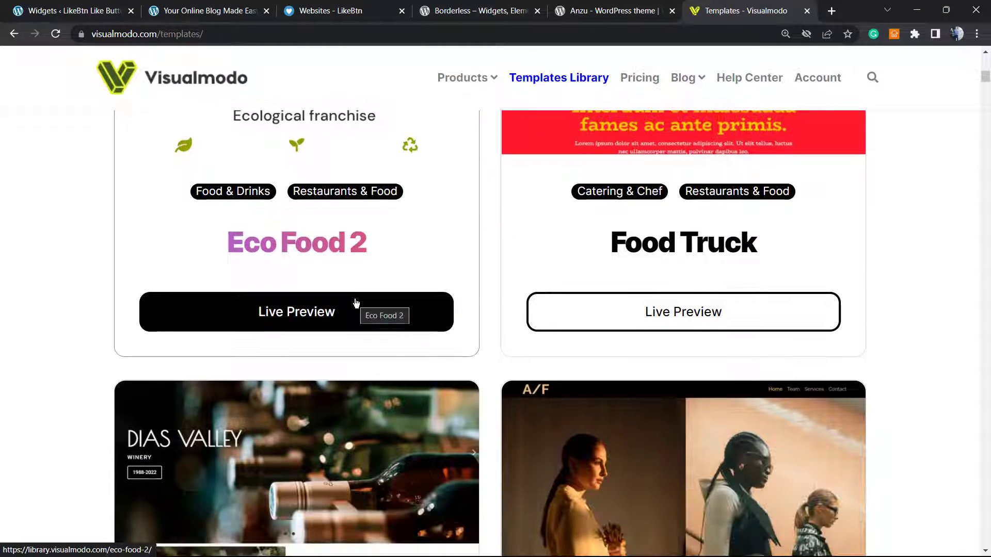
scroll(356, 303, down, 15)
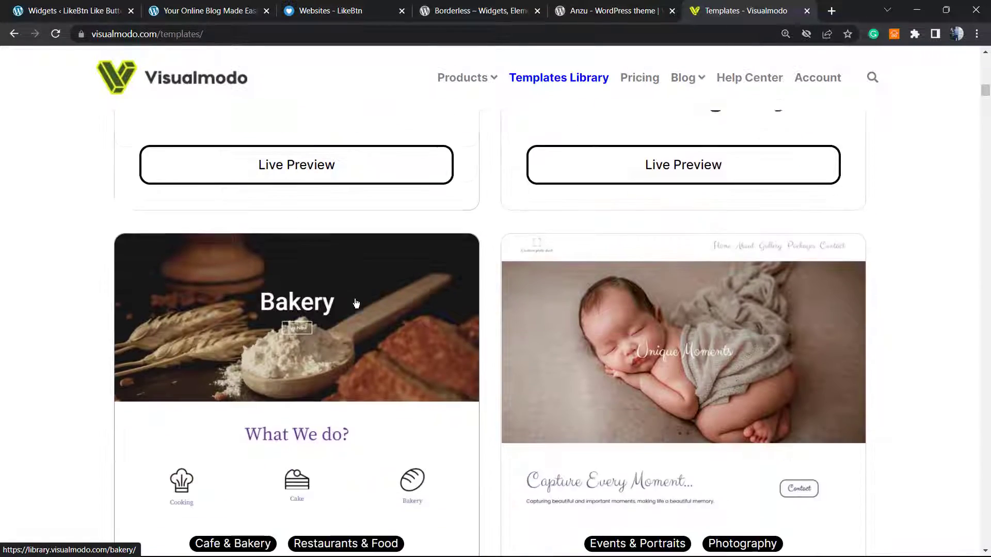
scroll(357, 304, down, 7)
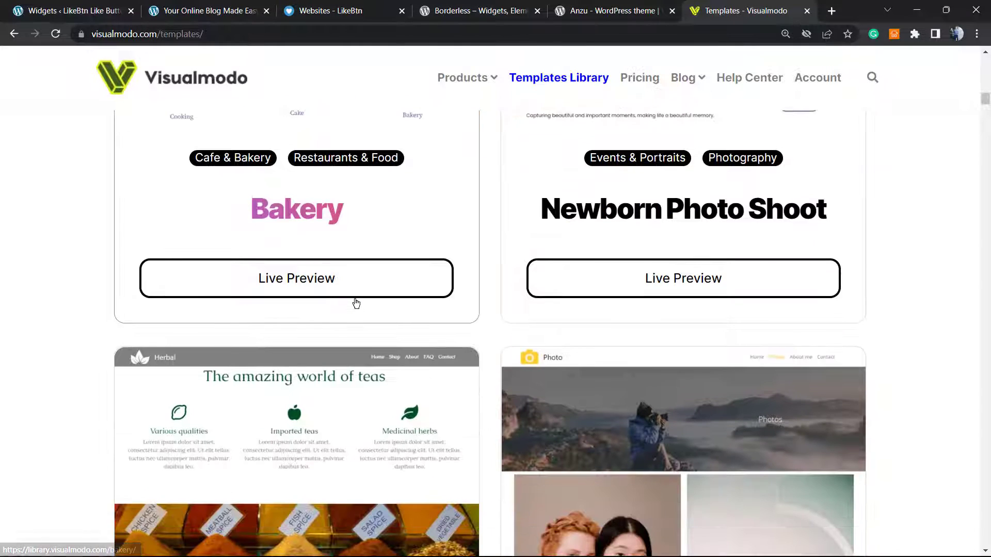
scroll(355, 300, down, 7)
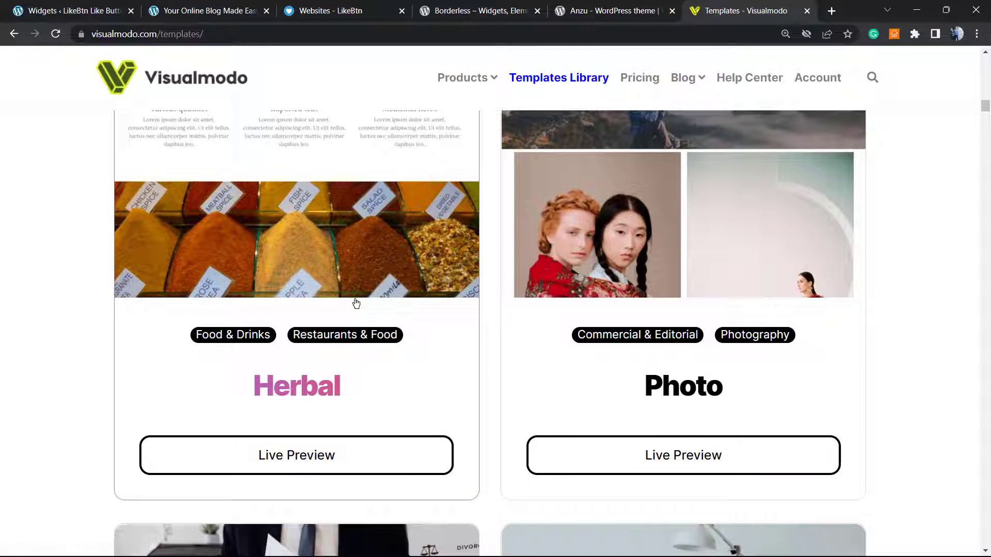
scroll(356, 303, down, 13)
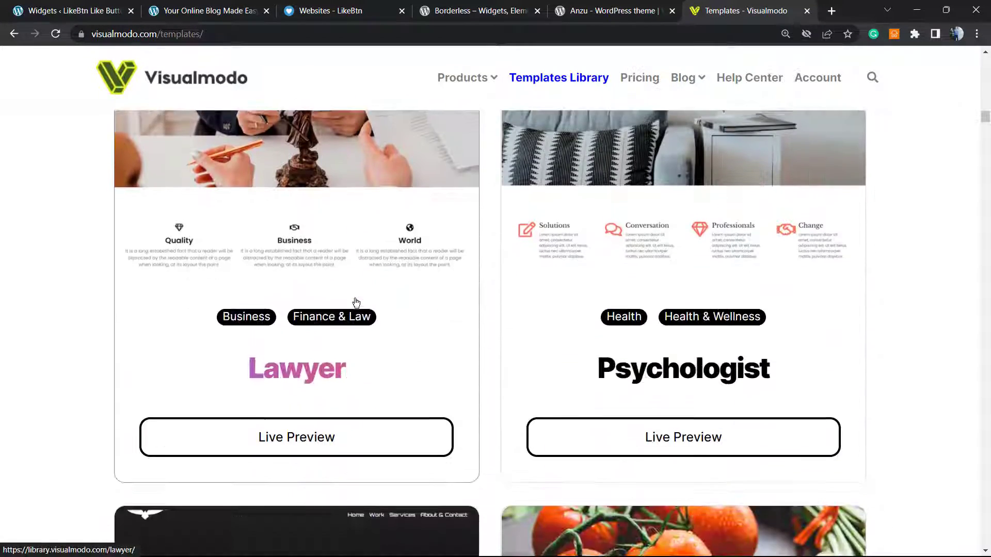
scroll(613, 295, down, 12)
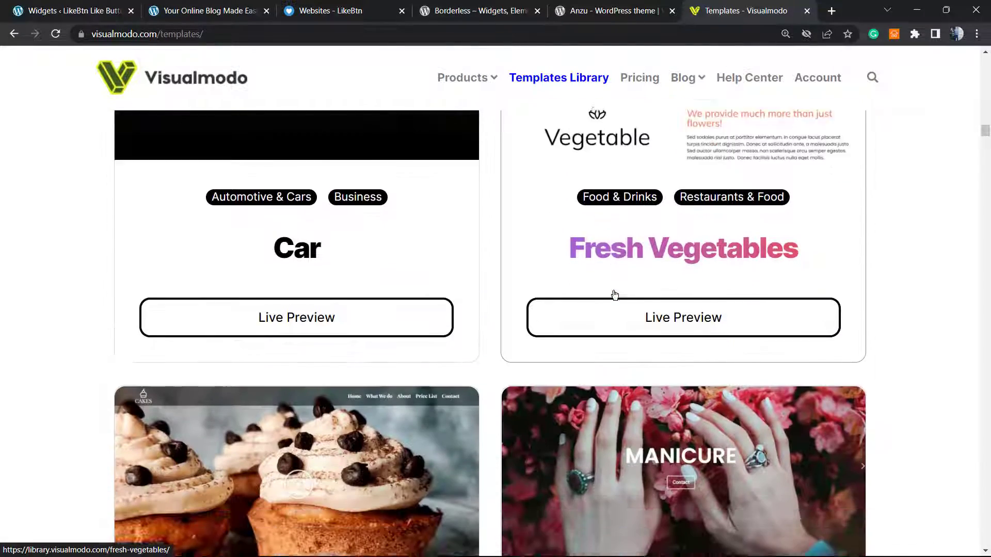
scroll(613, 295, down, 20)
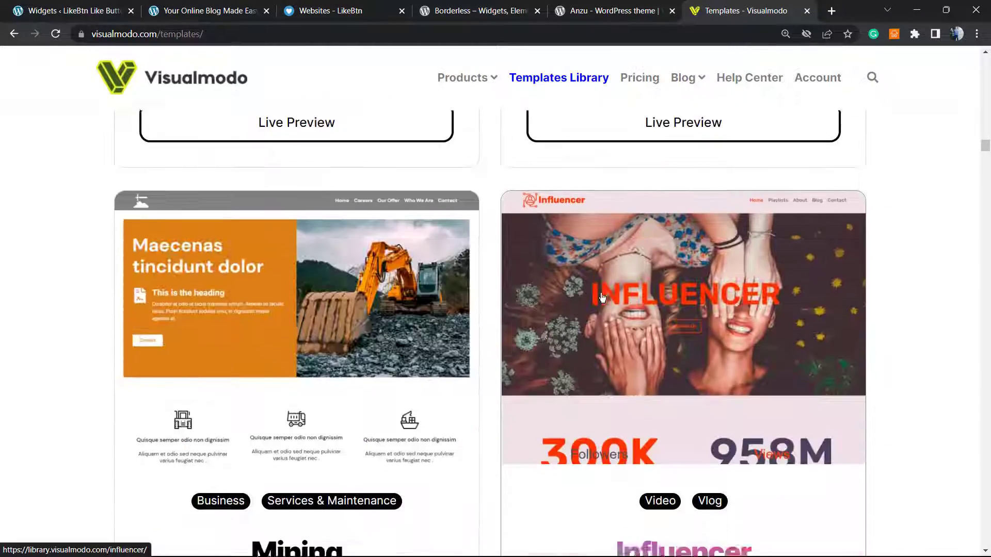
scroll(597, 293, down, 13)
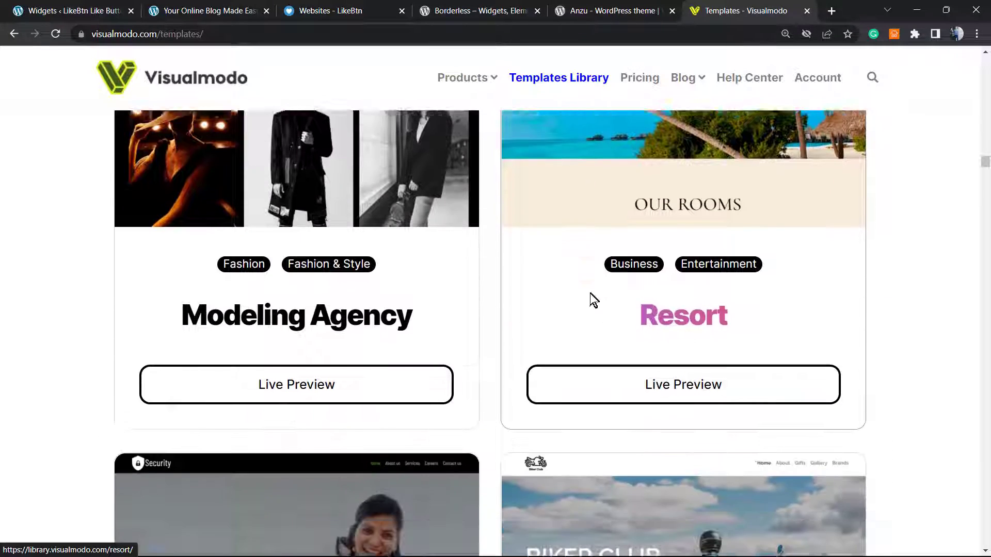
scroll(591, 296, down, 17)
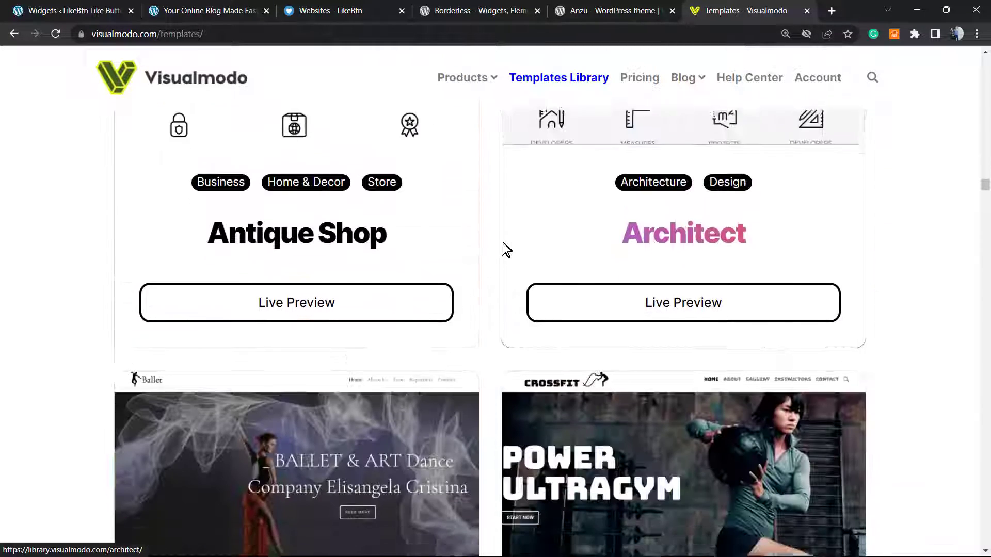